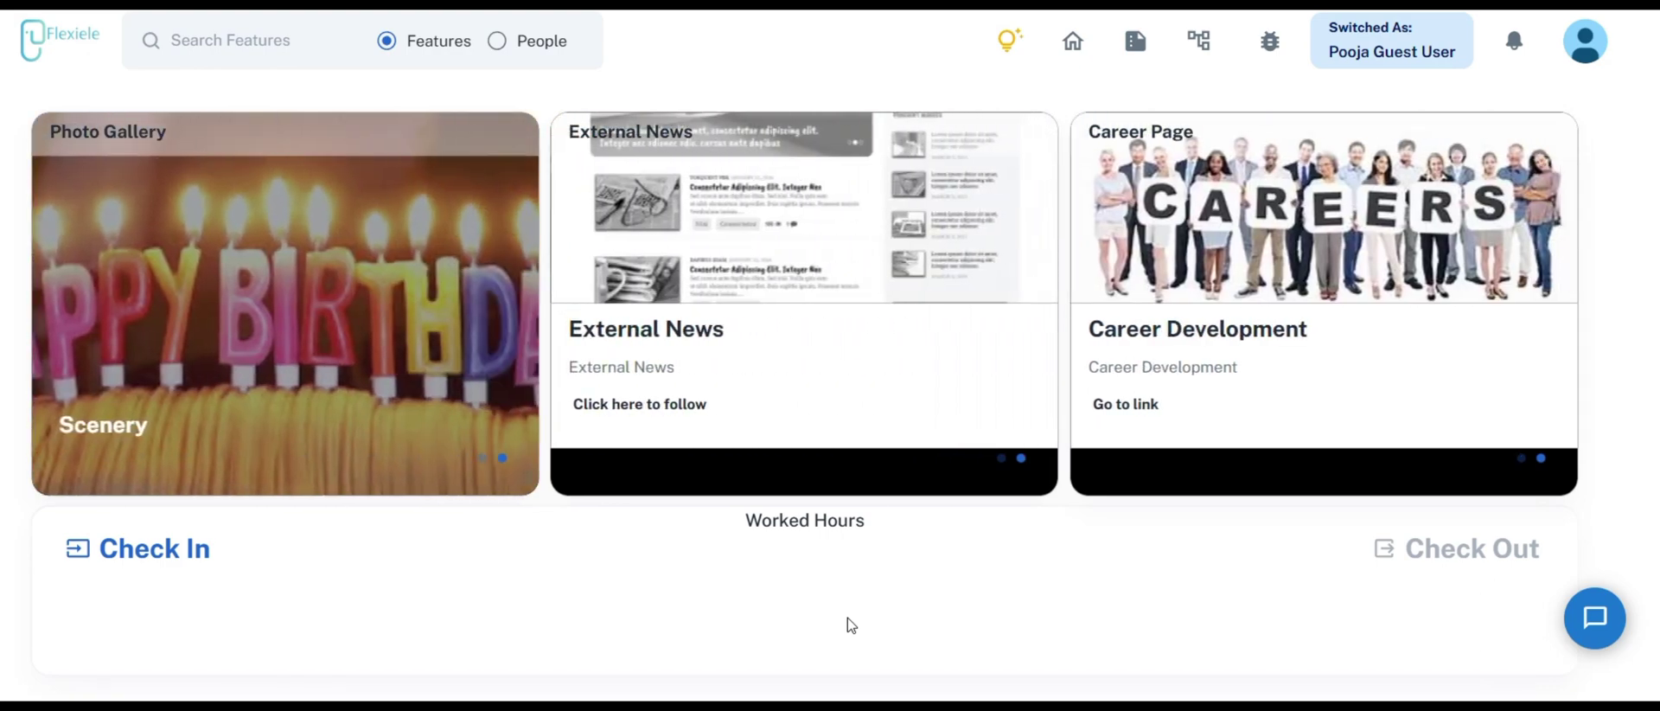
Open Manage Recruitment from the home page's Manager features and review the CV approvals list, including its last columns.
{"action": "scroll", "coordinate": [852, 624], "scroll_direction": "down", "scroll_amount": 5}
{"action": "left_click", "coordinate": [204, 342]}
{"action": "scroll", "coordinate": [233, 398], "scroll_direction": "down", "scroll_amount": 3}
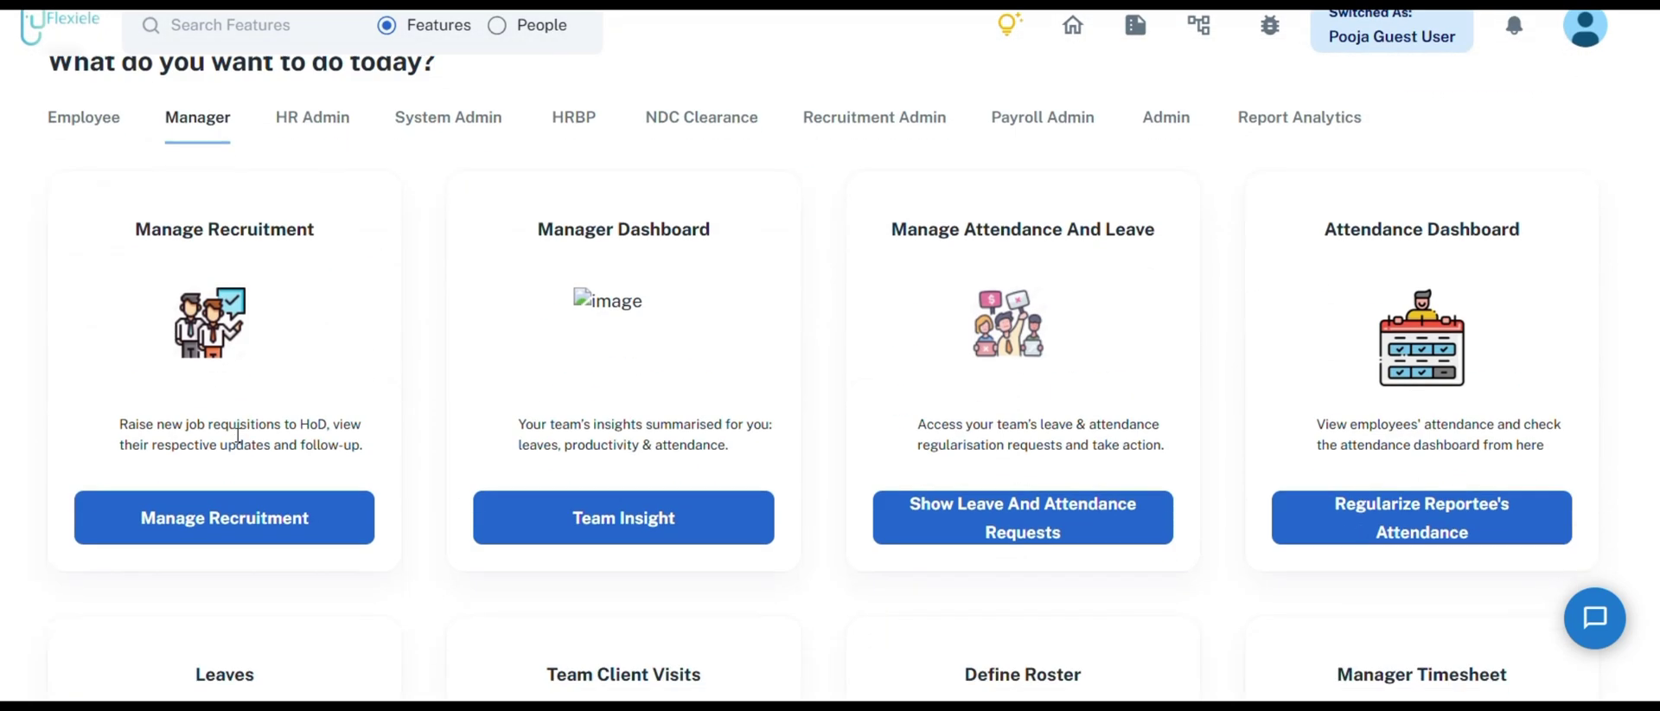
{"action": "left_click", "coordinate": [257, 520]}
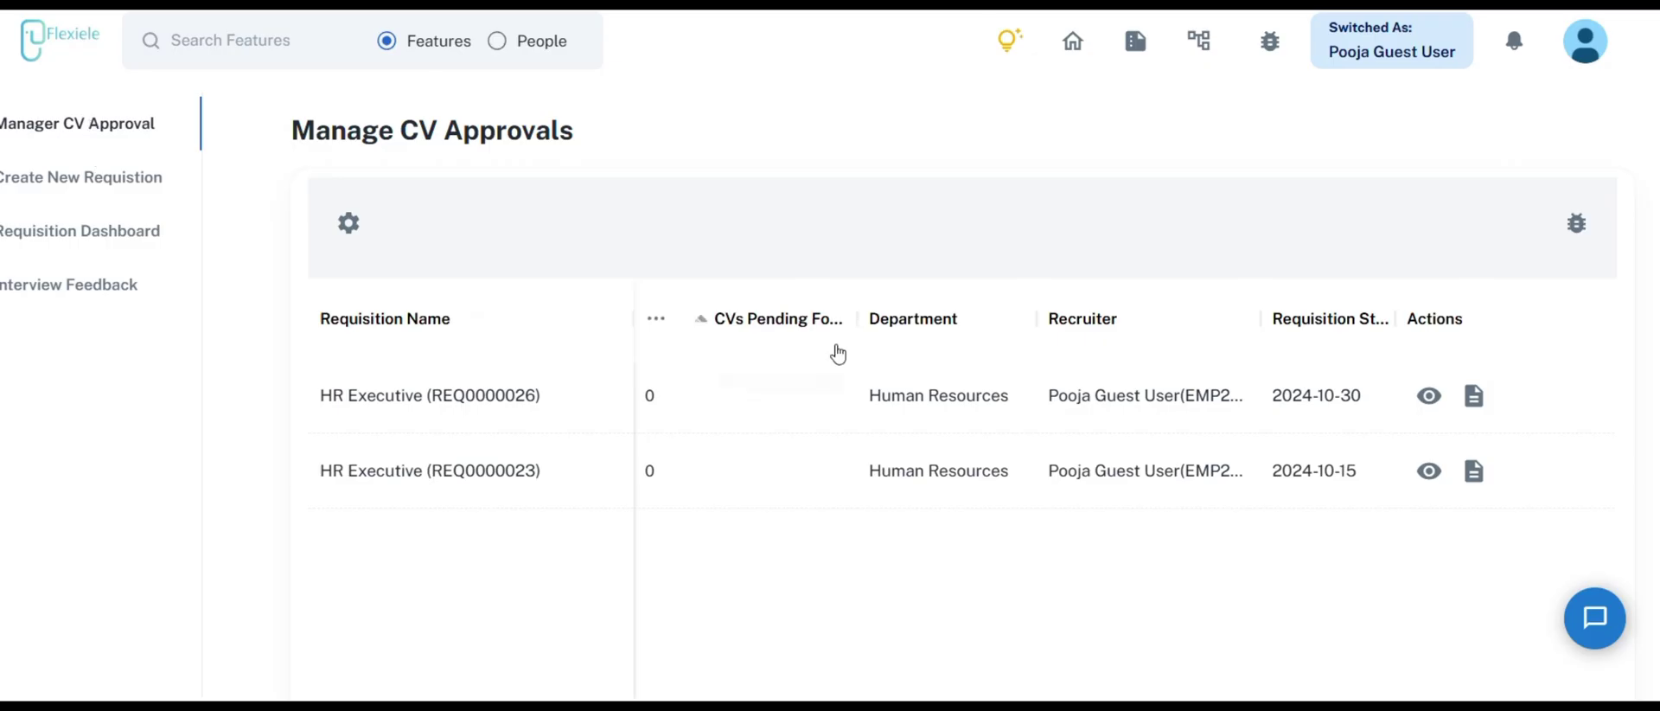
{"action": "scroll", "coordinate": [837, 346], "scroll_direction": "down", "scroll_amount": 3}
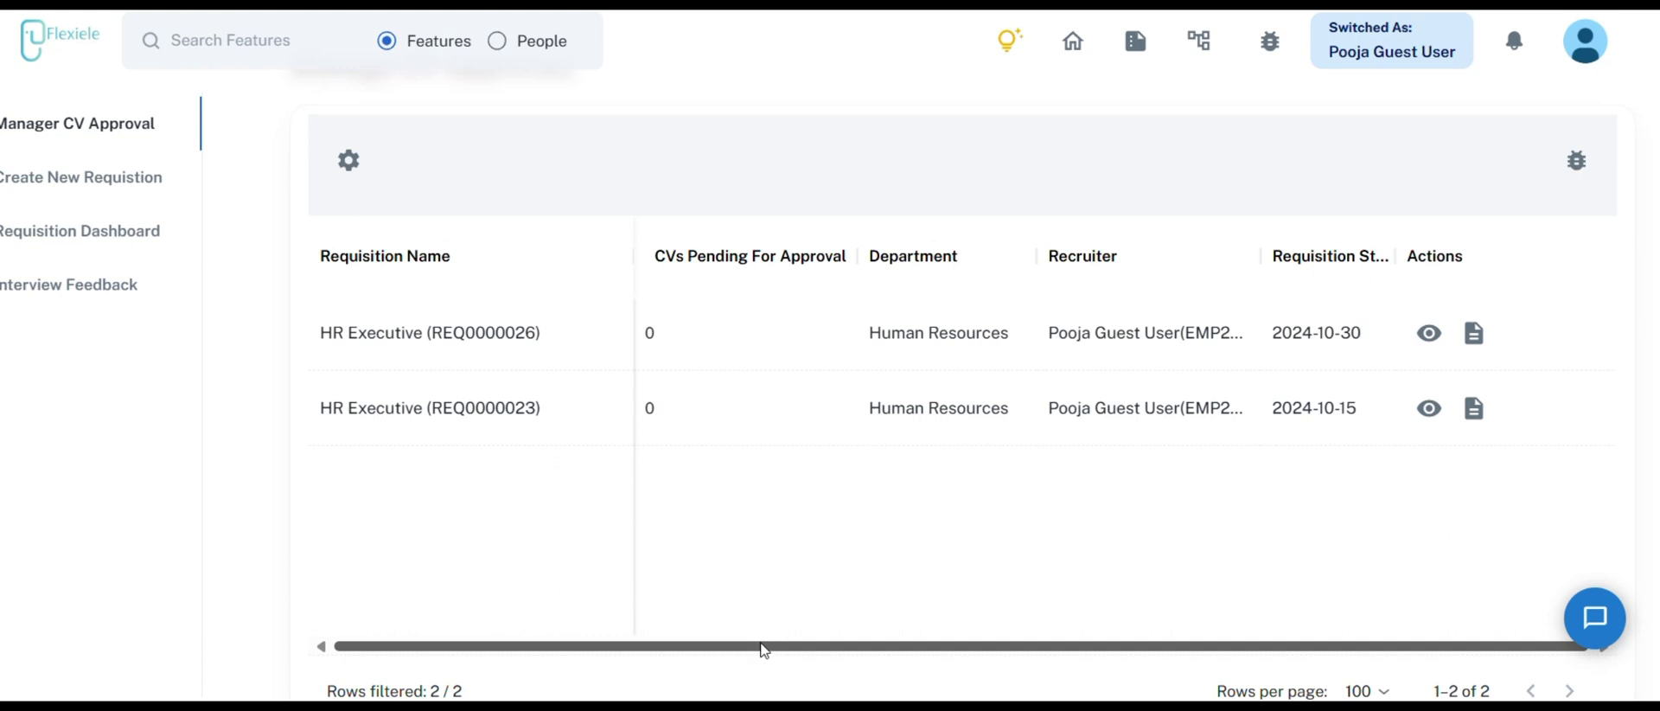
{"action": "left_click_drag", "start_coordinate": [764, 648], "coordinate": [889, 662]}
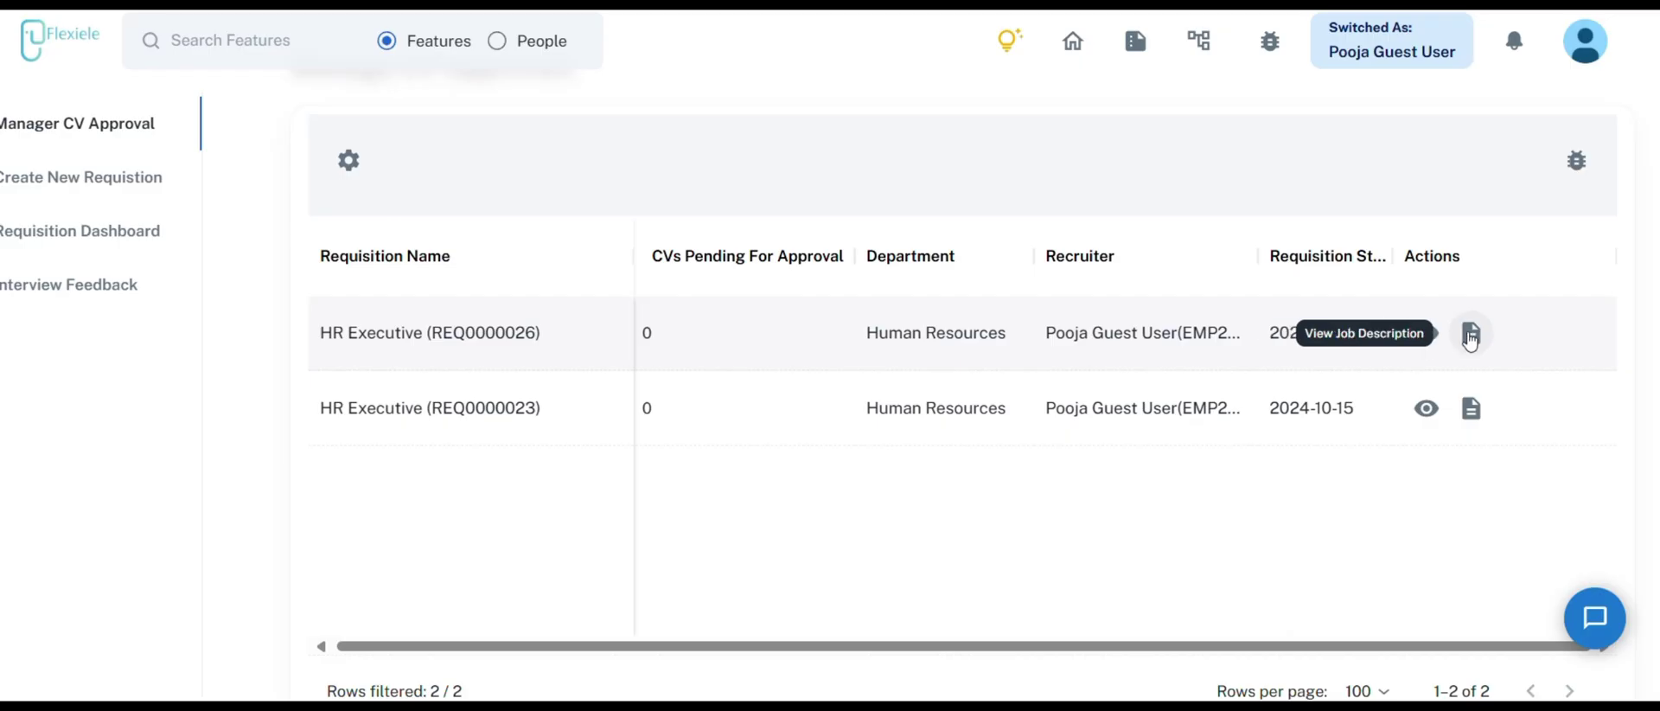
Open a new requisition form from the manager's requisitions, review all its sections, and return to the requisition list.
{"action": "left_click", "coordinate": [207, 176]}
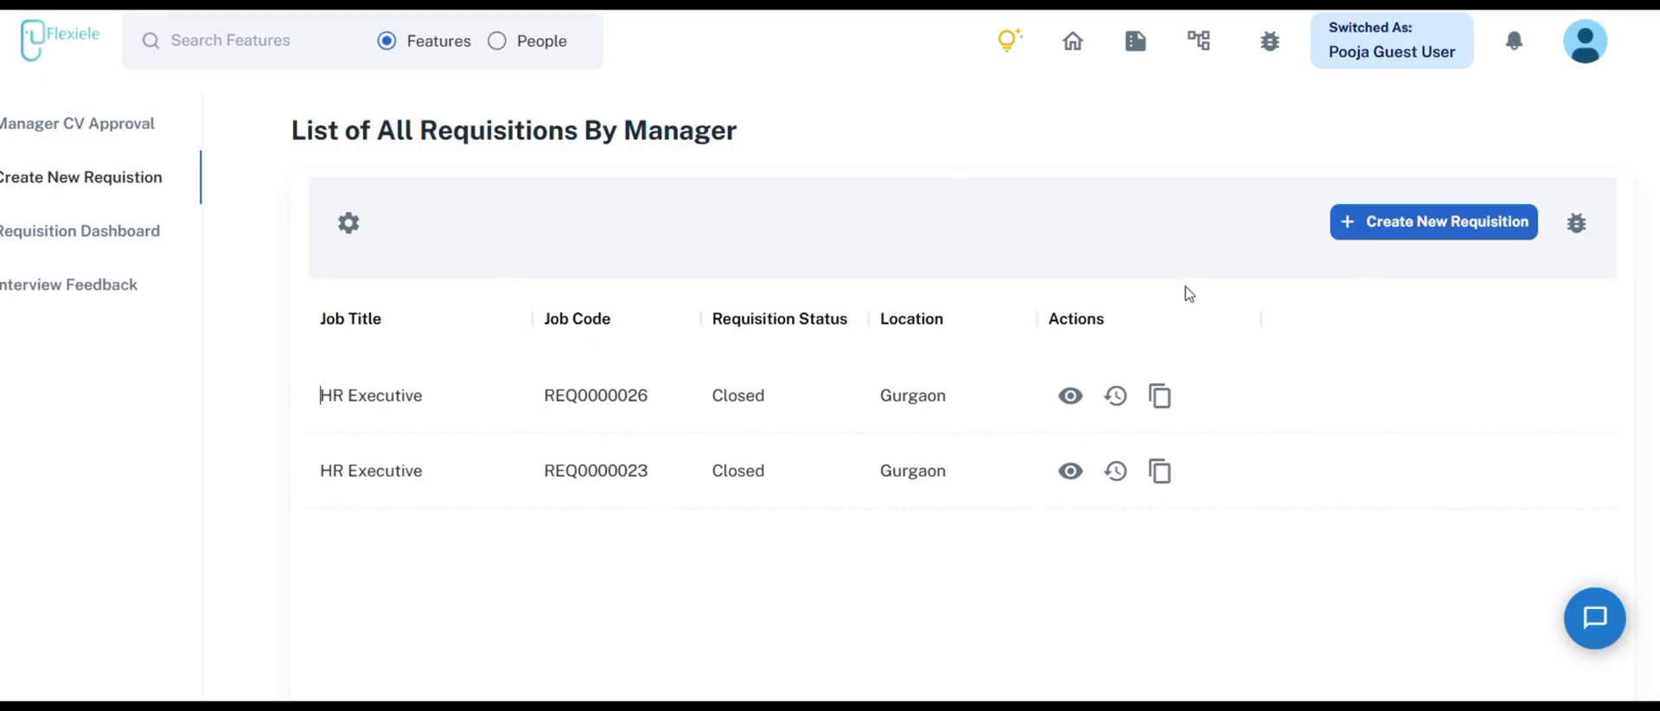
{"action": "left_click", "coordinate": [1413, 230]}
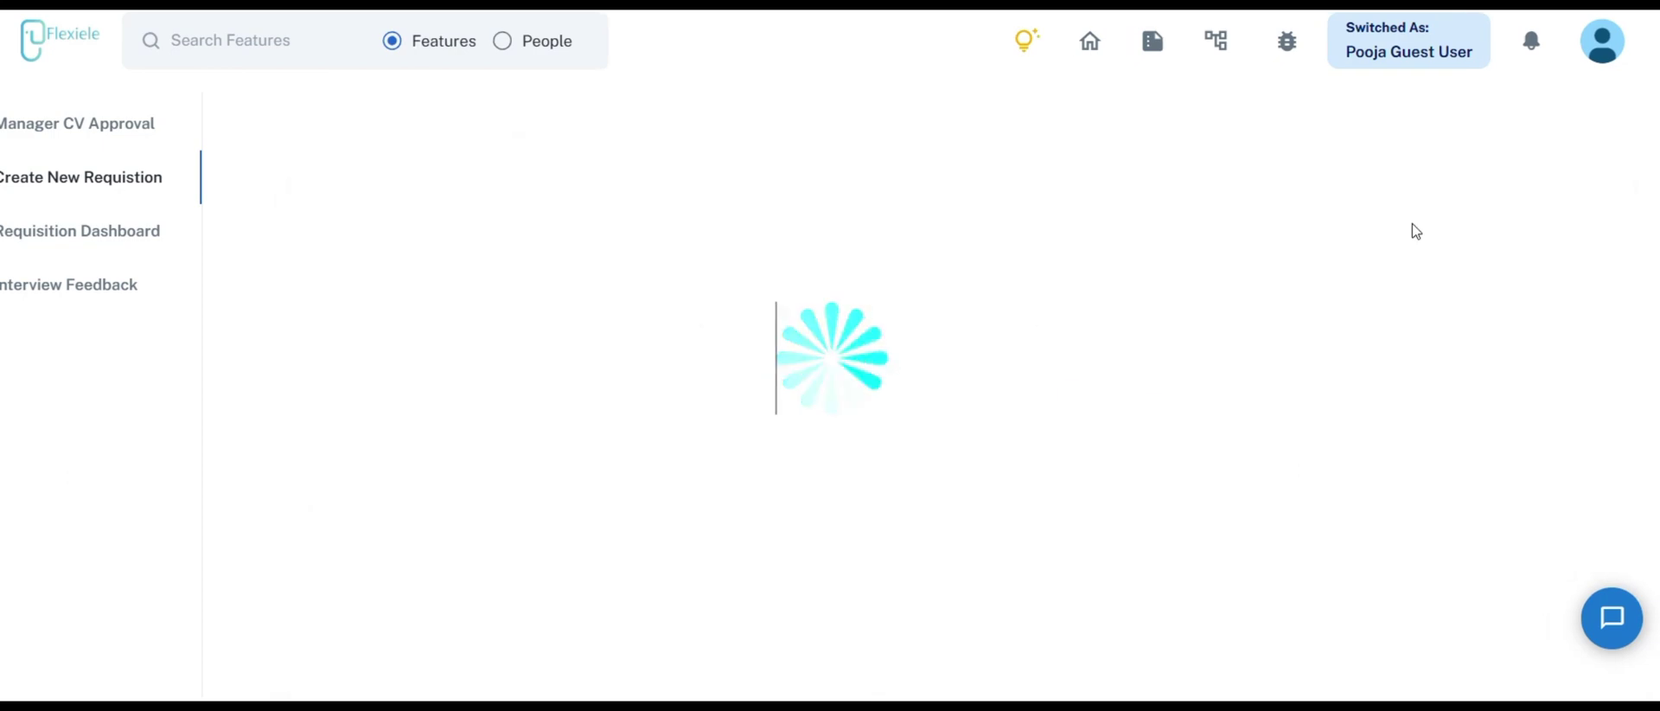
{"action": "scroll", "coordinate": [1115, 384], "scroll_direction": "down", "scroll_amount": 2}
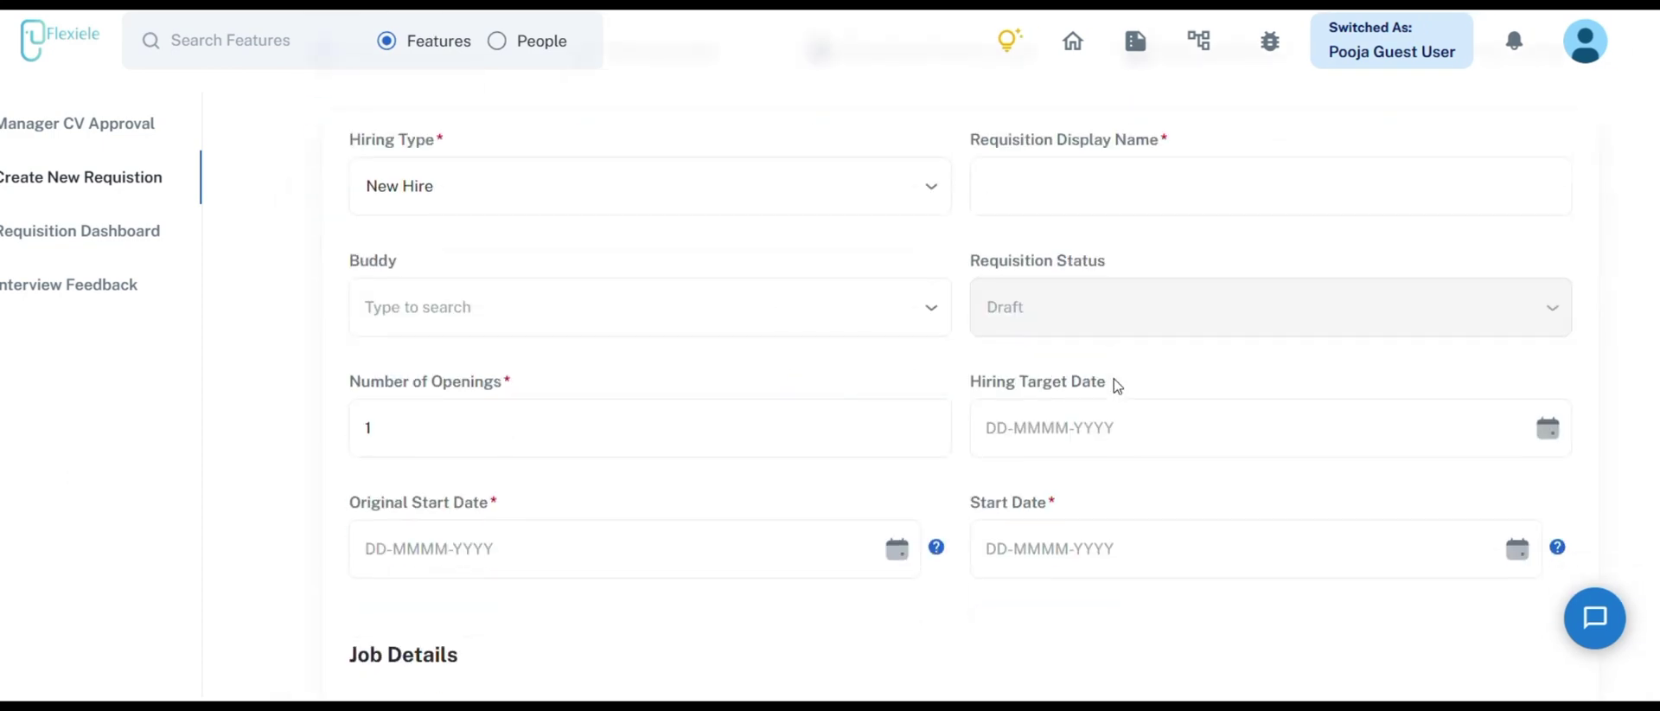
{"action": "scroll", "coordinate": [1115, 381], "scroll_direction": "down", "scroll_amount": 15}
{"action": "scroll", "coordinate": [1115, 372], "scroll_direction": "up", "scroll_amount": 5}
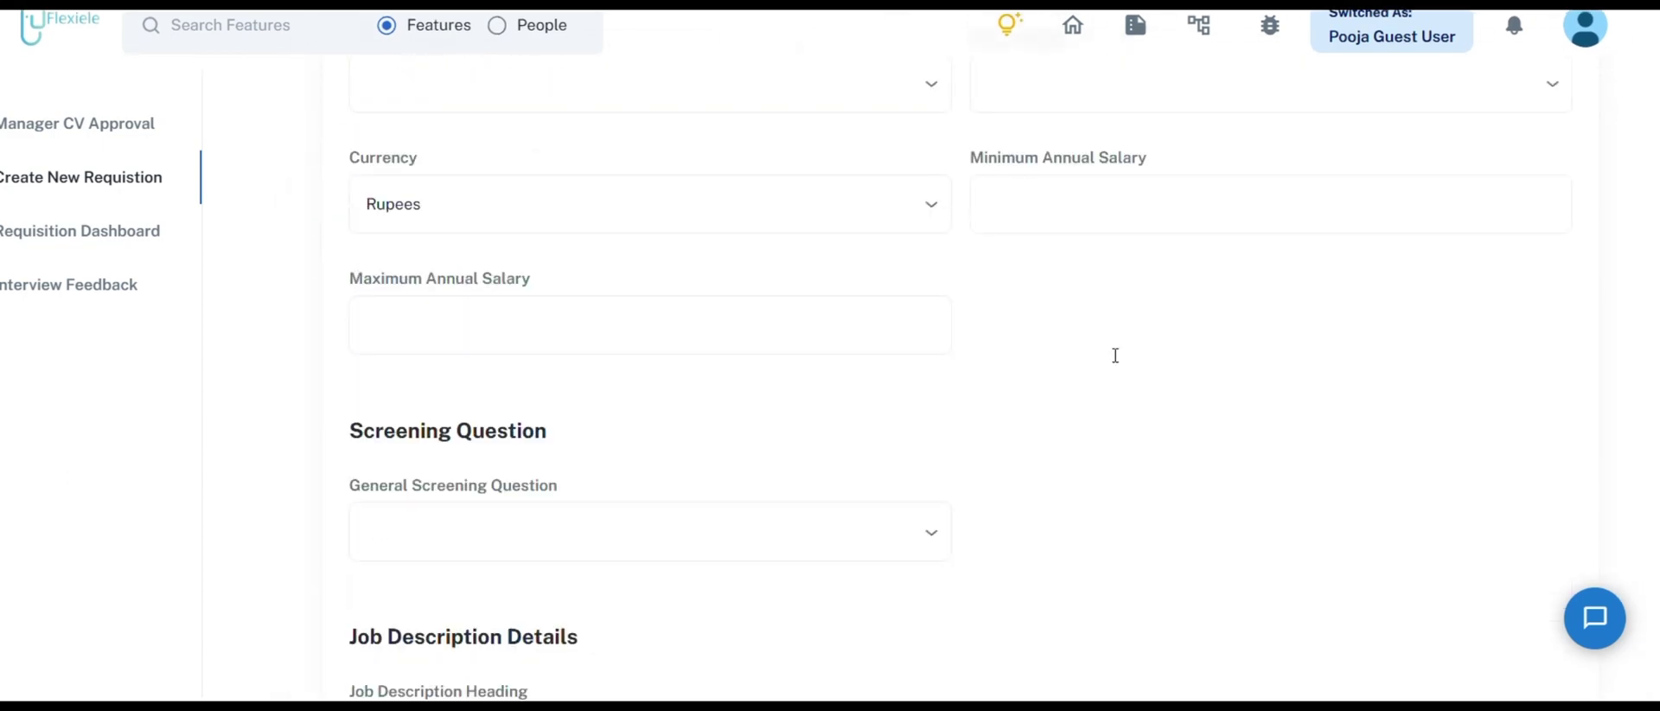
{"action": "scroll", "coordinate": [1120, 345], "scroll_direction": "up", "scroll_amount": 10}
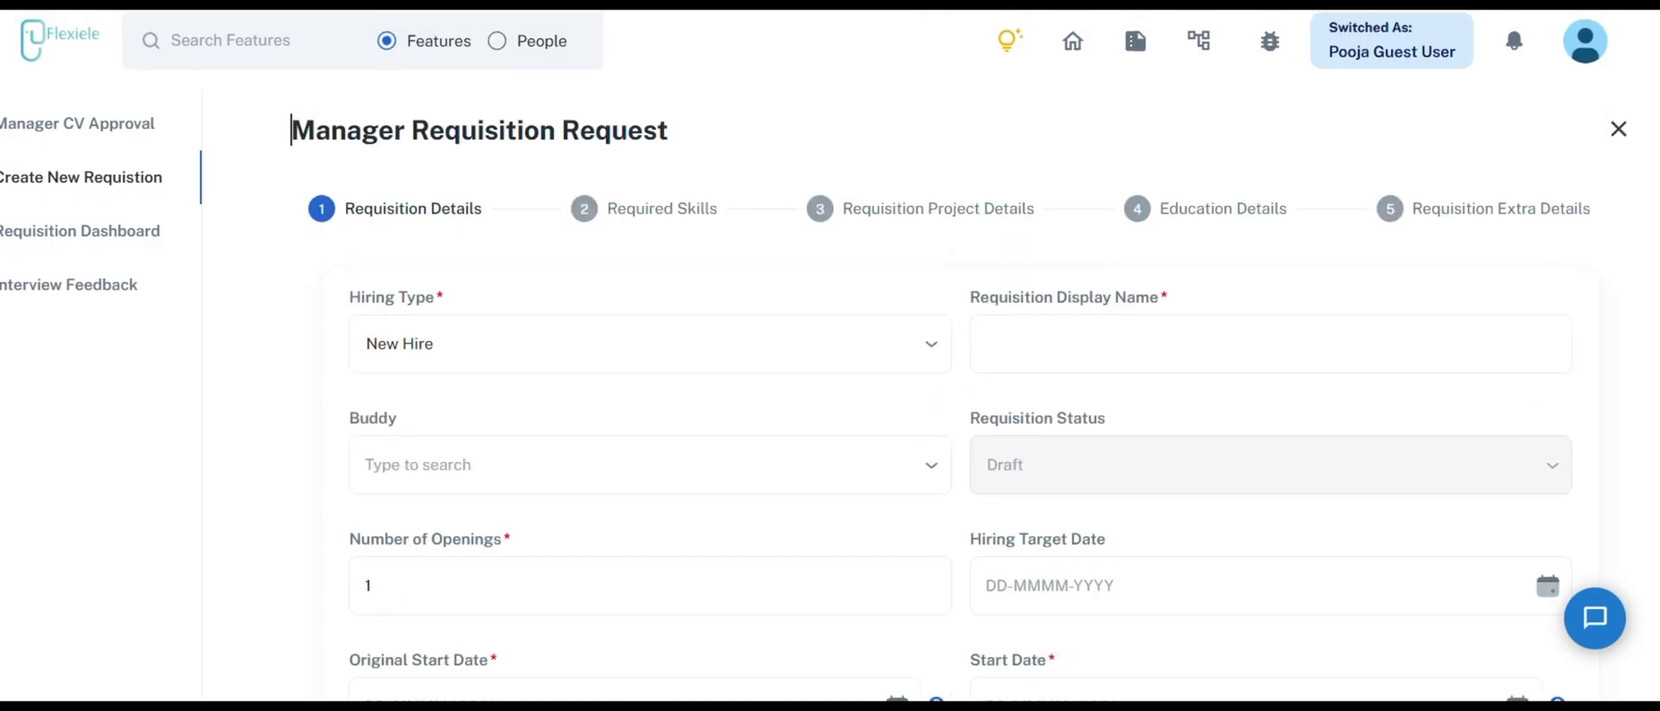
{"action": "left_click", "coordinate": [87, 185]}
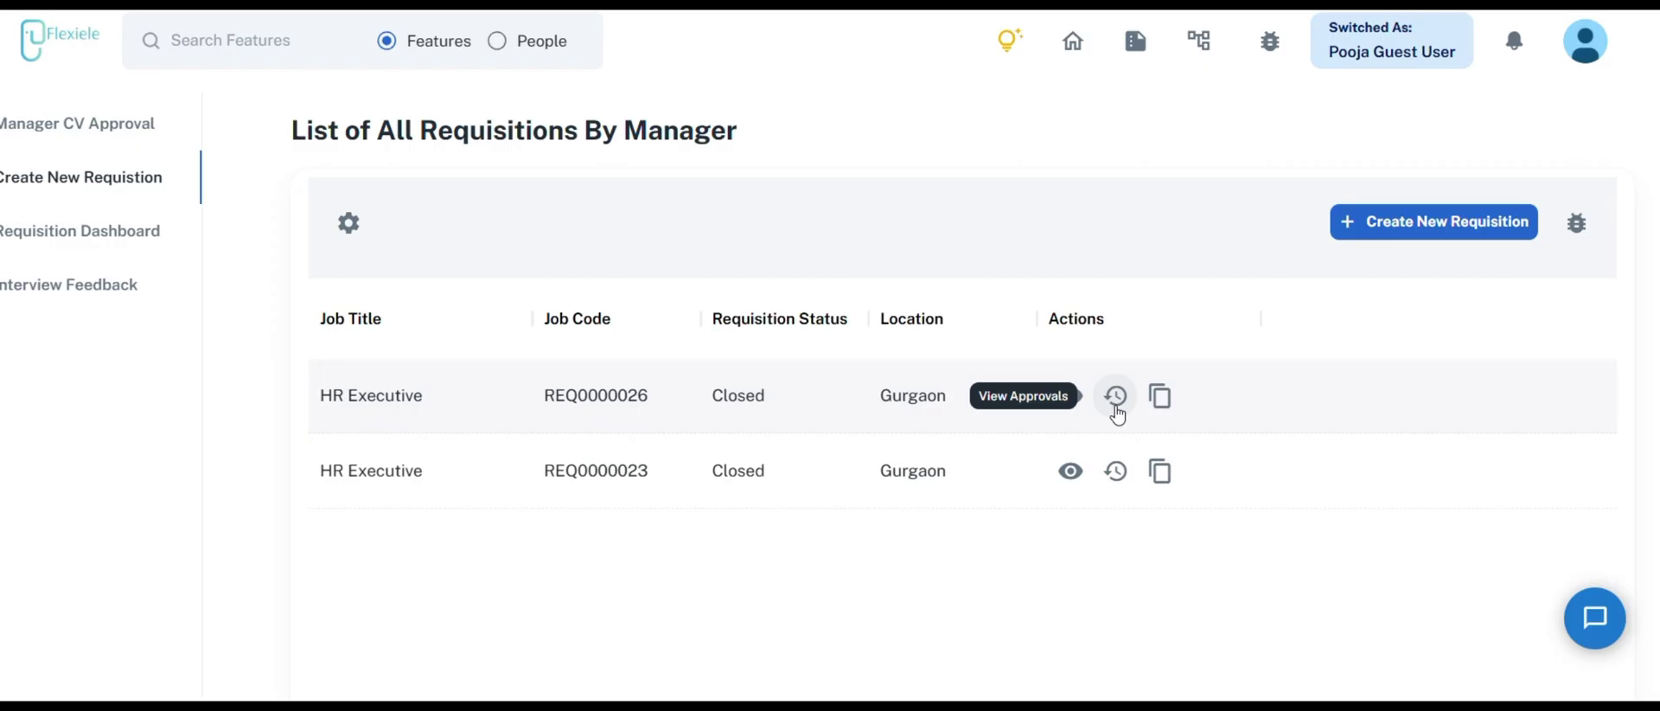
Open the Requisition Dashboard and examine all columns of the requisition list through to the recruiter.
{"action": "left_click", "coordinate": [113, 230]}
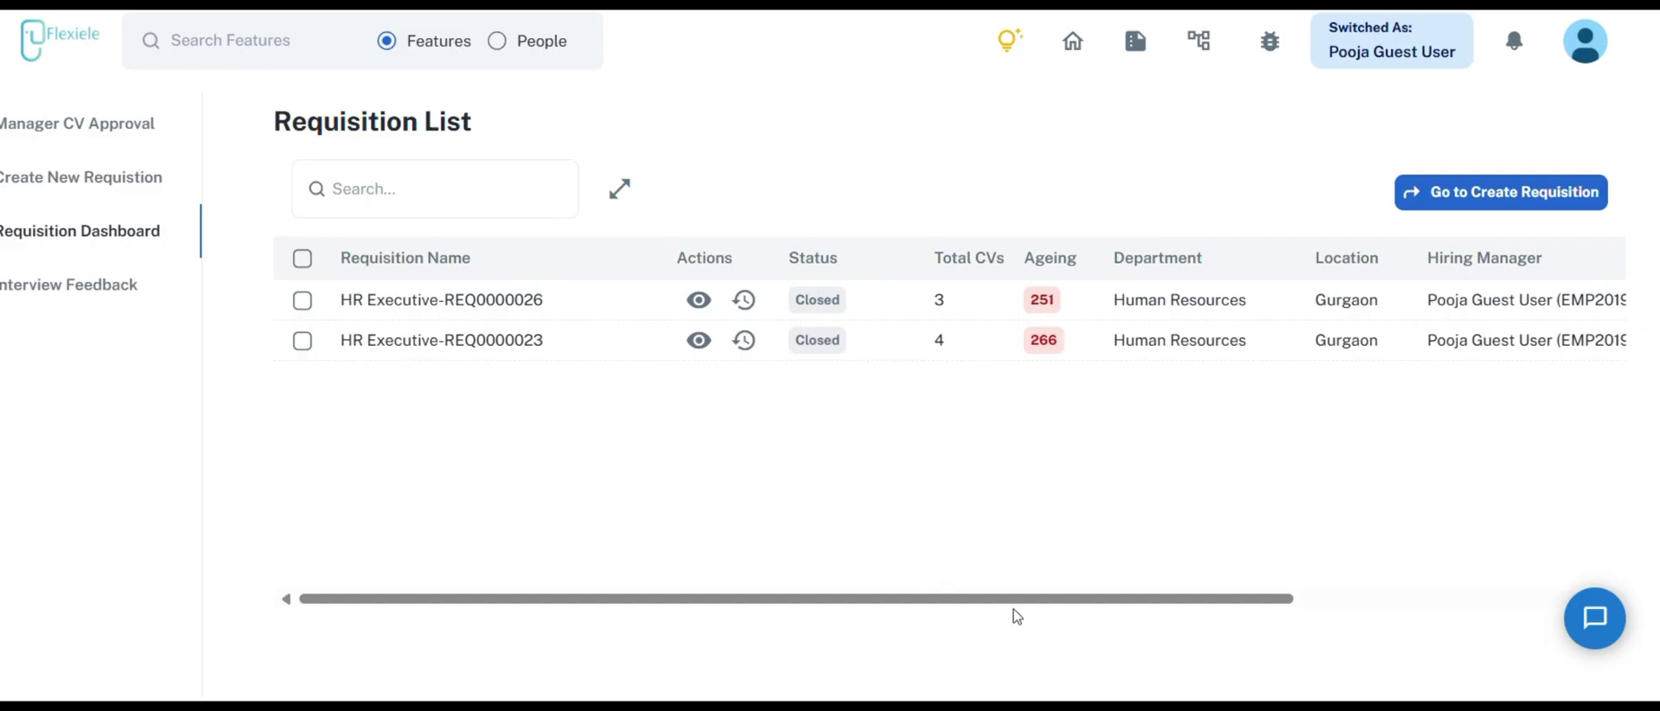
{"action": "left_click_drag", "start_coordinate": [1014, 599], "coordinate": [1449, 555]}
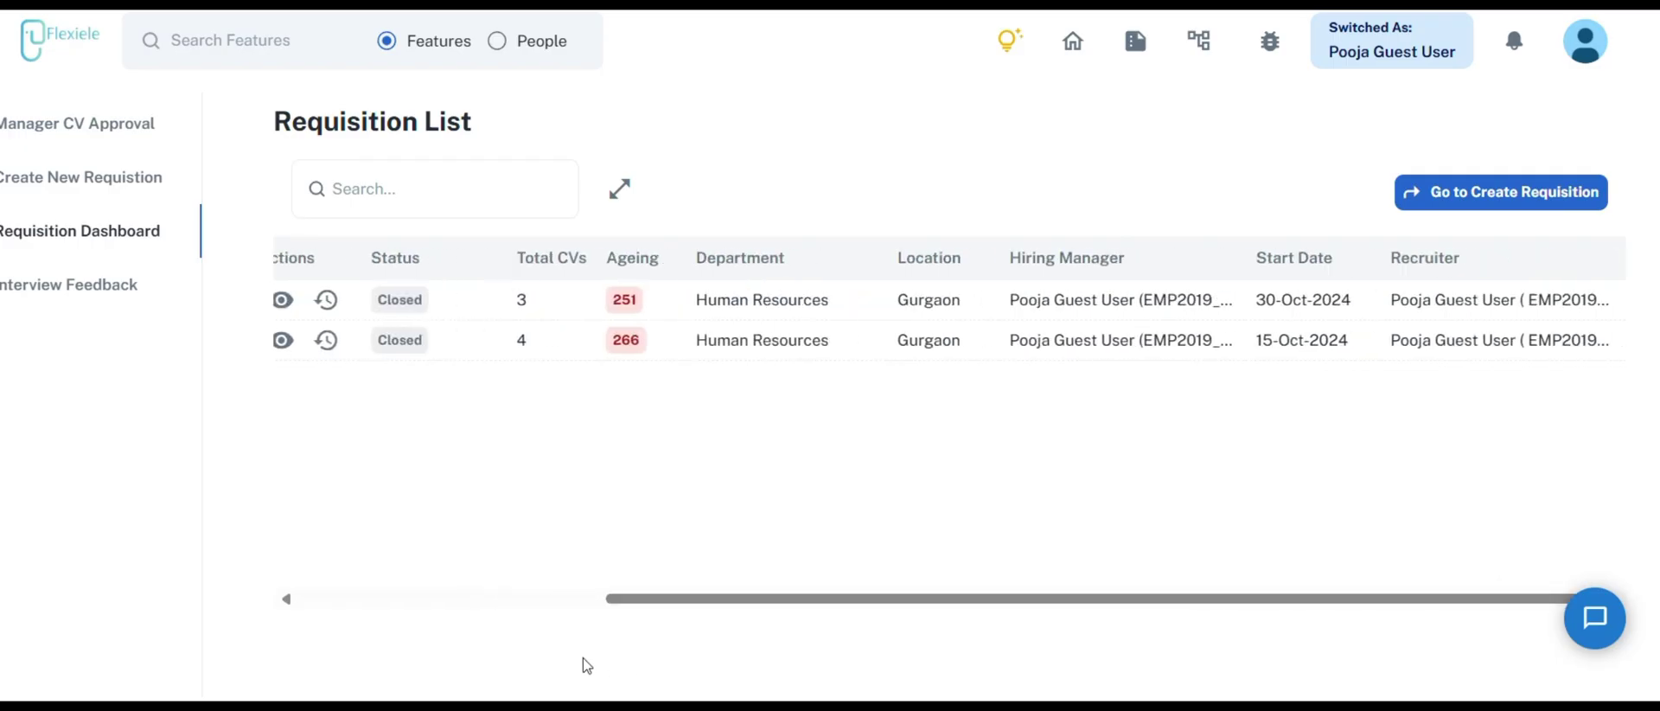
{"action": "left_click_drag", "start_coordinate": [615, 600], "coordinate": [102, 286]}
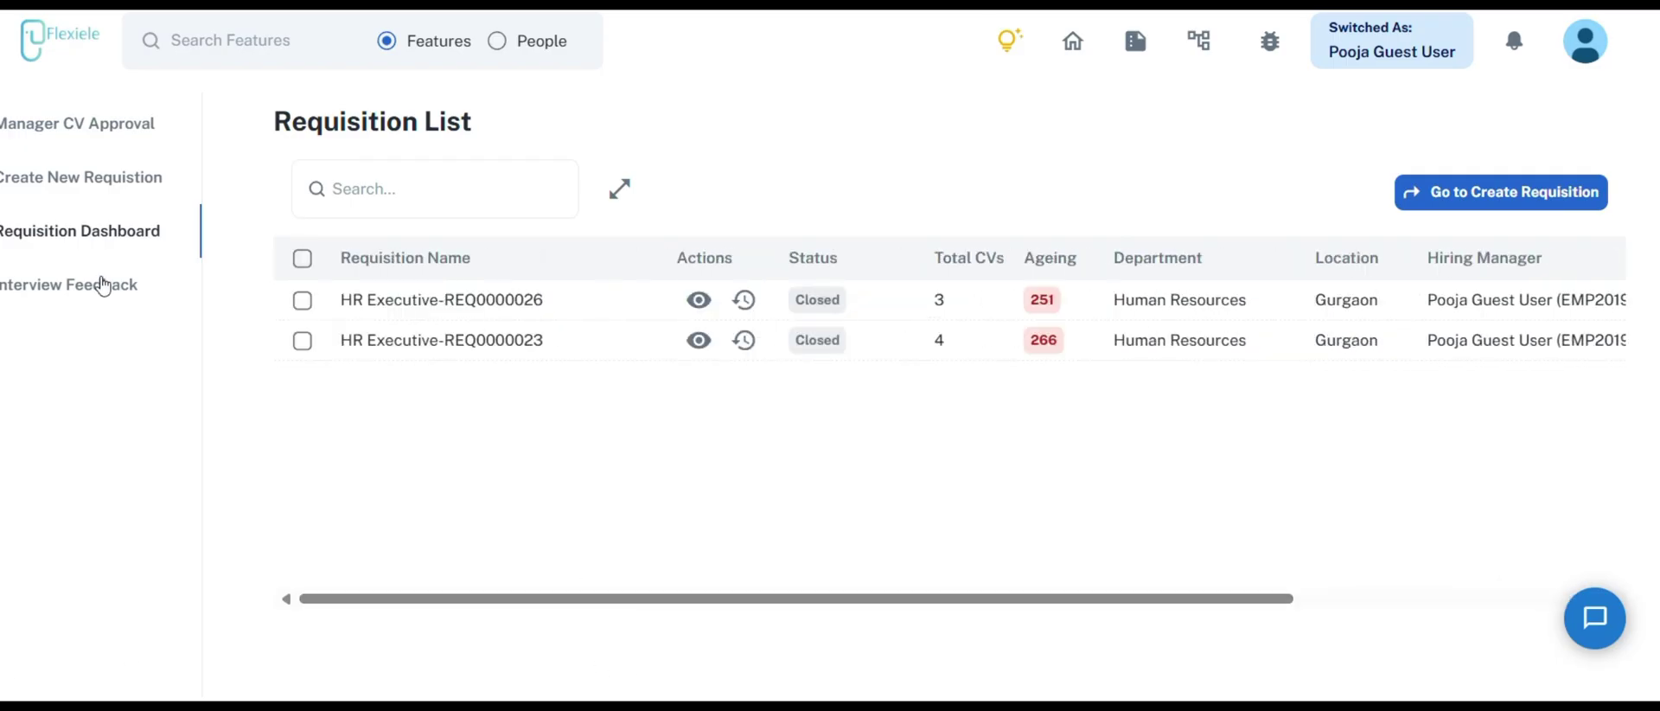
Open Interview Feedback and examine the pending feedback table across all its columns, then show the submitted feedback.
{"action": "left_click", "coordinate": [102, 286]}
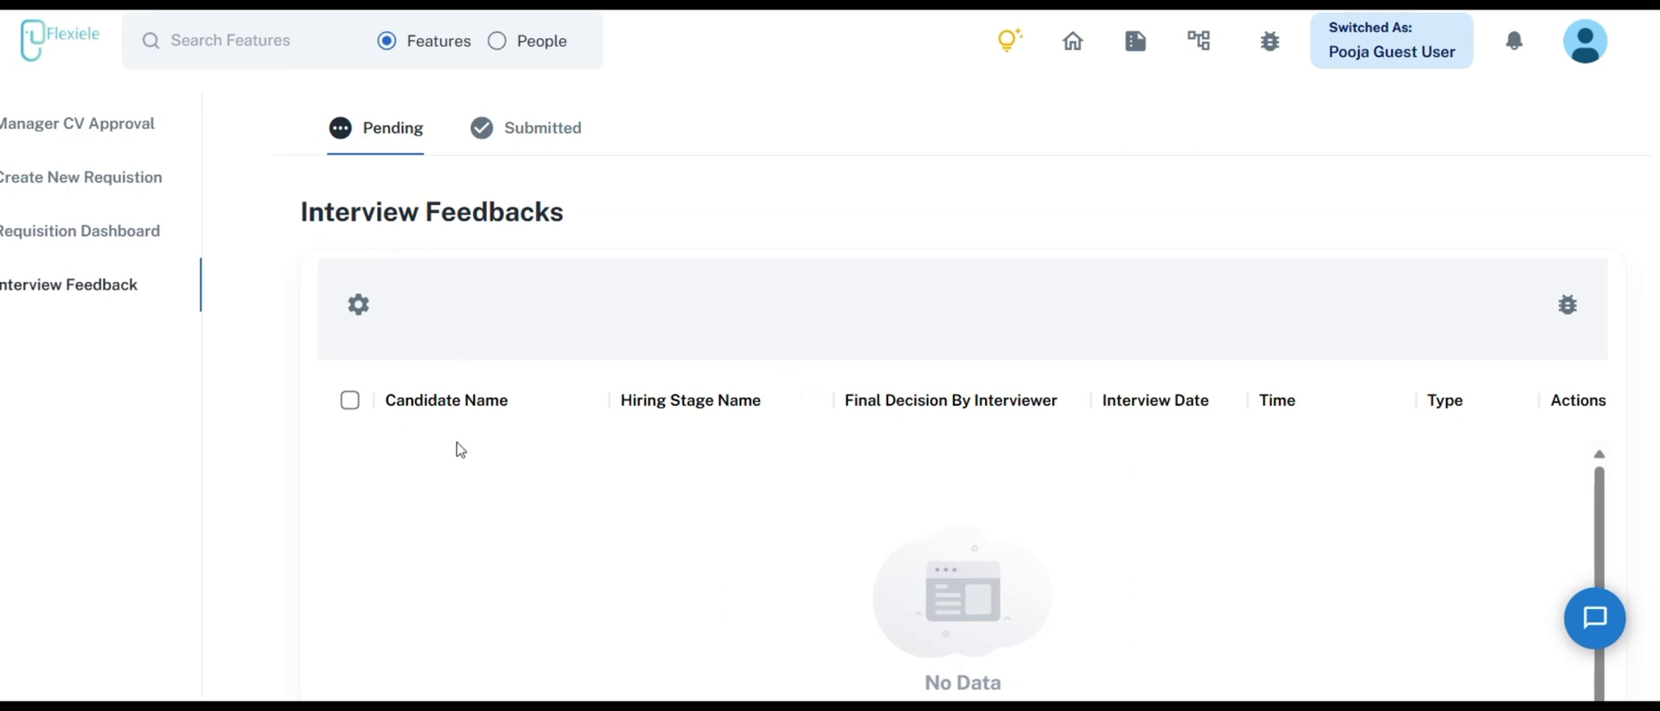
{"action": "scroll", "coordinate": [452, 444], "scroll_direction": "down", "scroll_amount": 3}
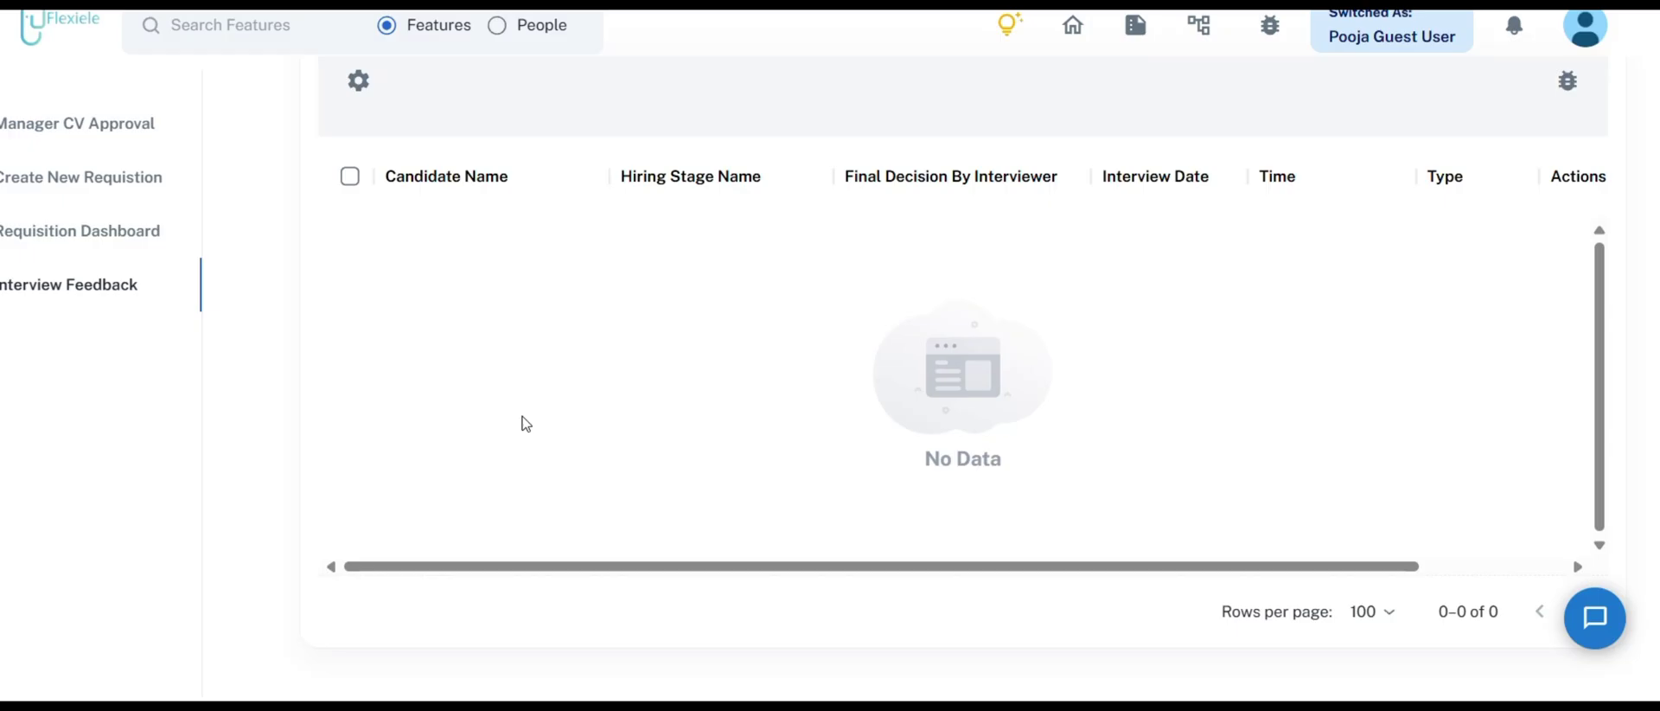
{"action": "scroll", "coordinate": [415, 233], "scroll_direction": "up", "scroll_amount": 3}
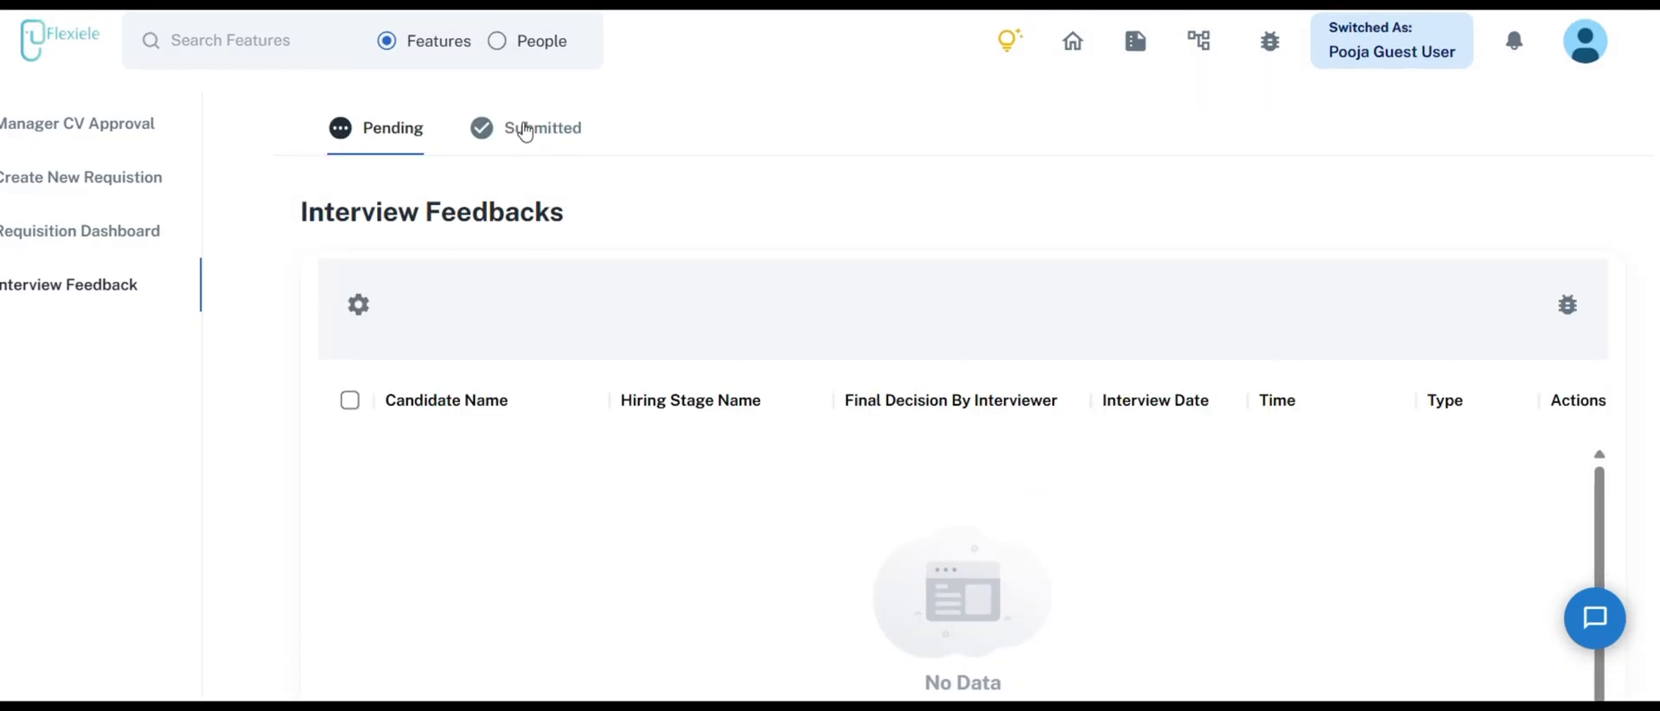
{"action": "scroll", "coordinate": [518, 131], "scroll_direction": "down", "scroll_amount": 1}
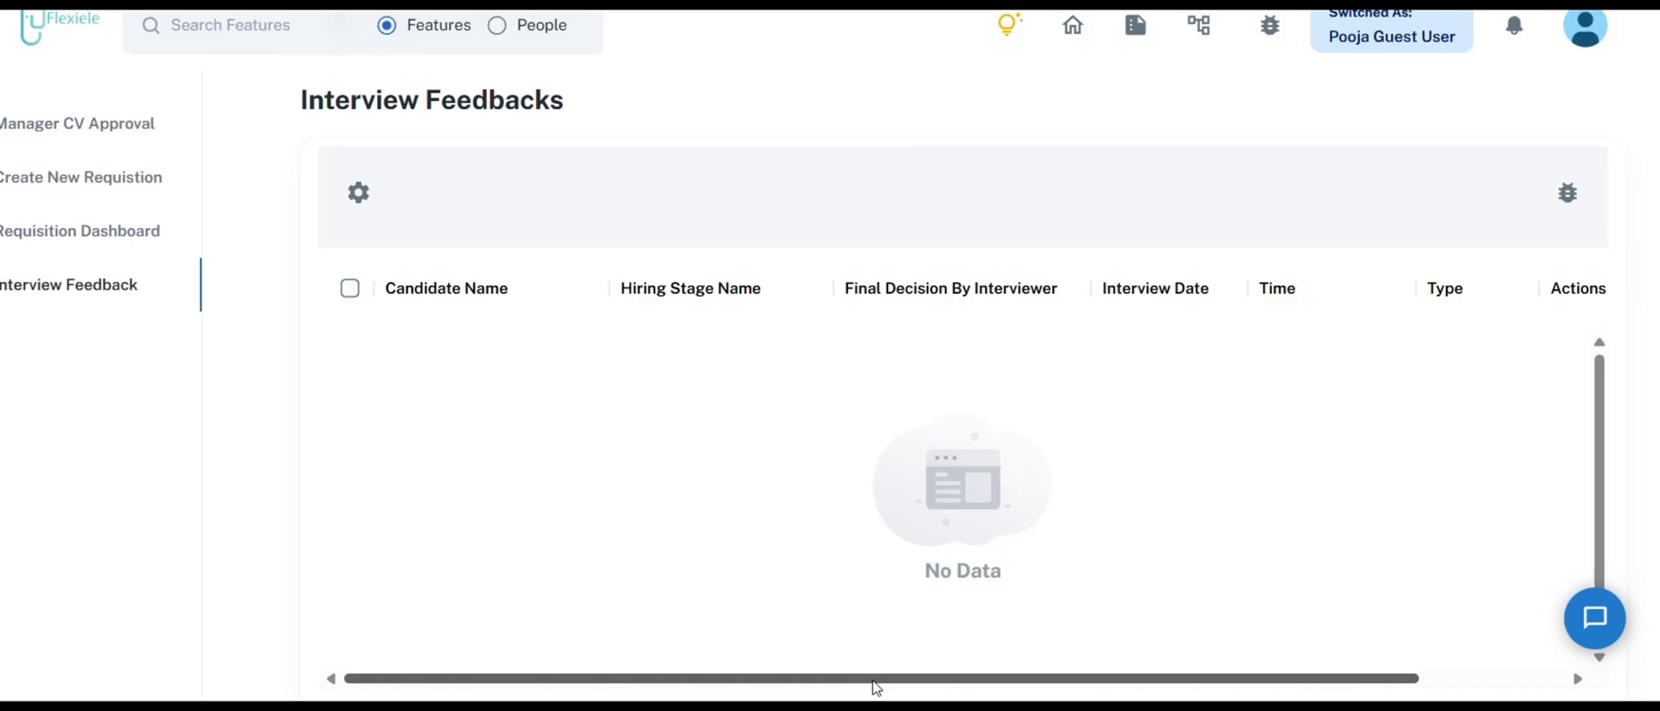
{"action": "left_click_drag", "start_coordinate": [876, 687], "coordinate": [1227, 671]}
{"action": "scroll", "coordinate": [719, 322], "scroll_direction": "up", "scroll_amount": 2}
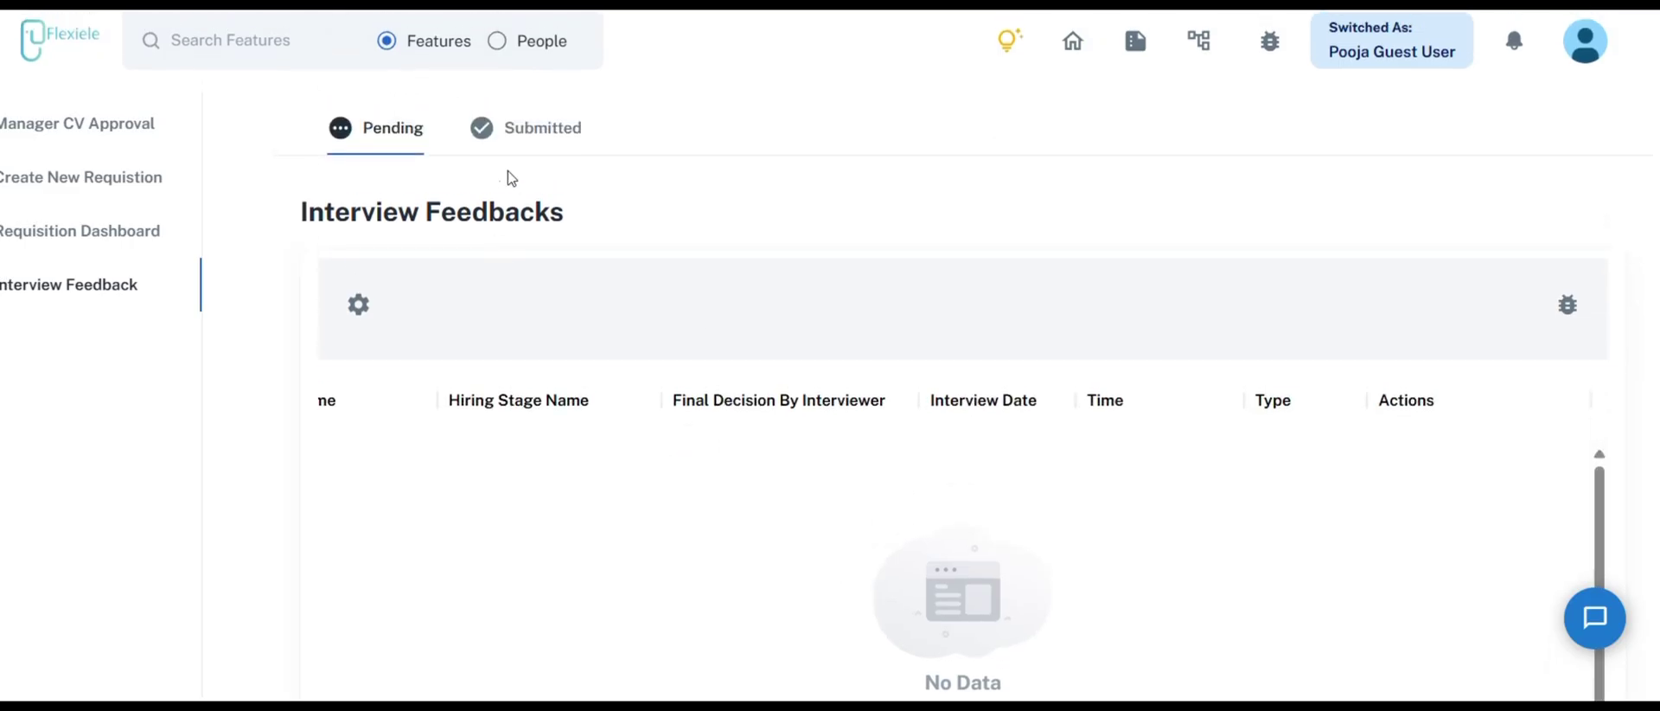
{"action": "left_click", "coordinate": [530, 132]}
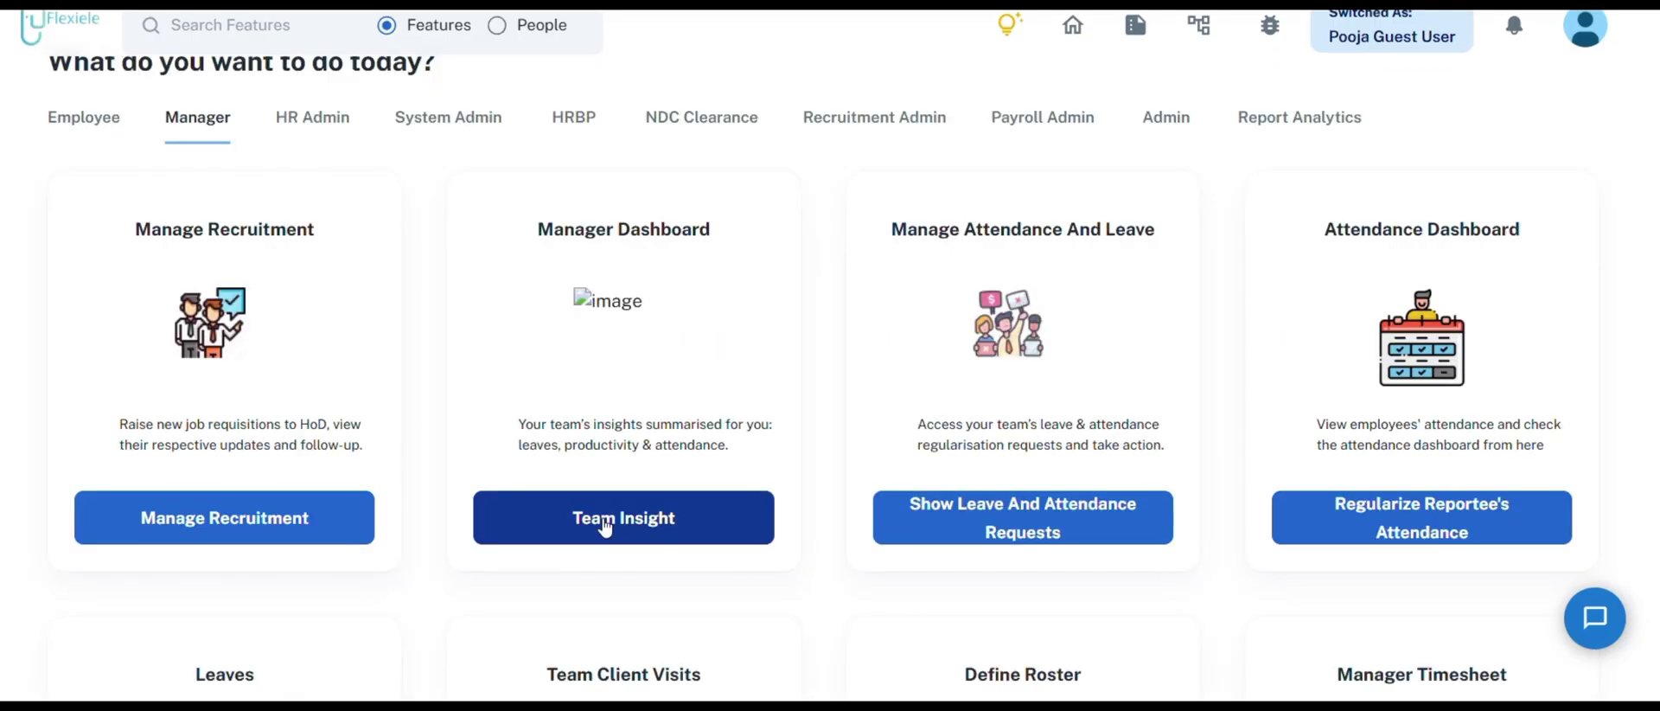
Open Team Insight from the Manager features and look over the pending approvals and work time cards.
{"action": "left_click", "coordinate": [605, 523]}
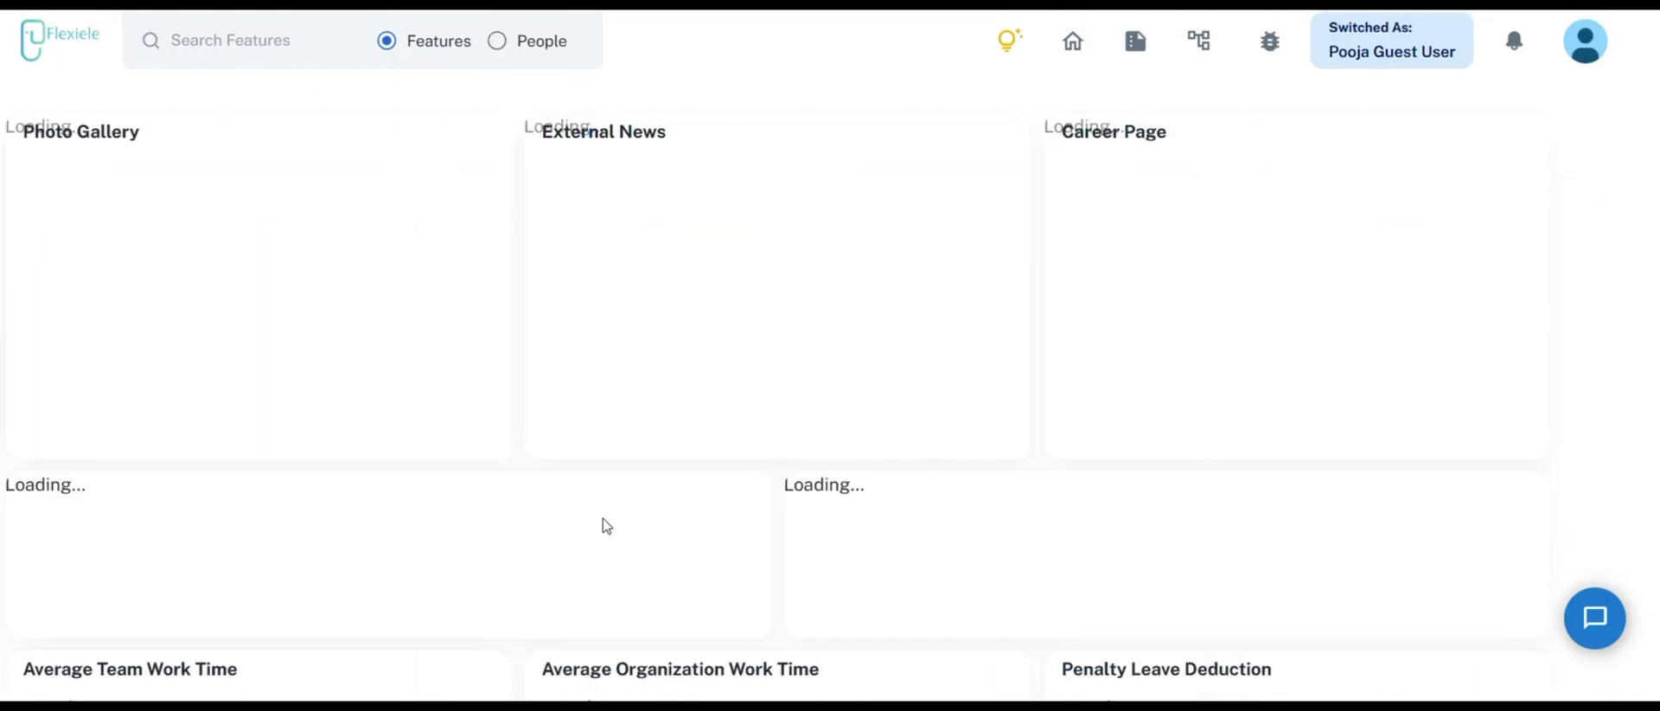
{"action": "scroll", "coordinate": [596, 518], "scroll_direction": "down", "scroll_amount": 3}
{"action": "scroll", "coordinate": [553, 501], "scroll_direction": "up", "scroll_amount": 3}
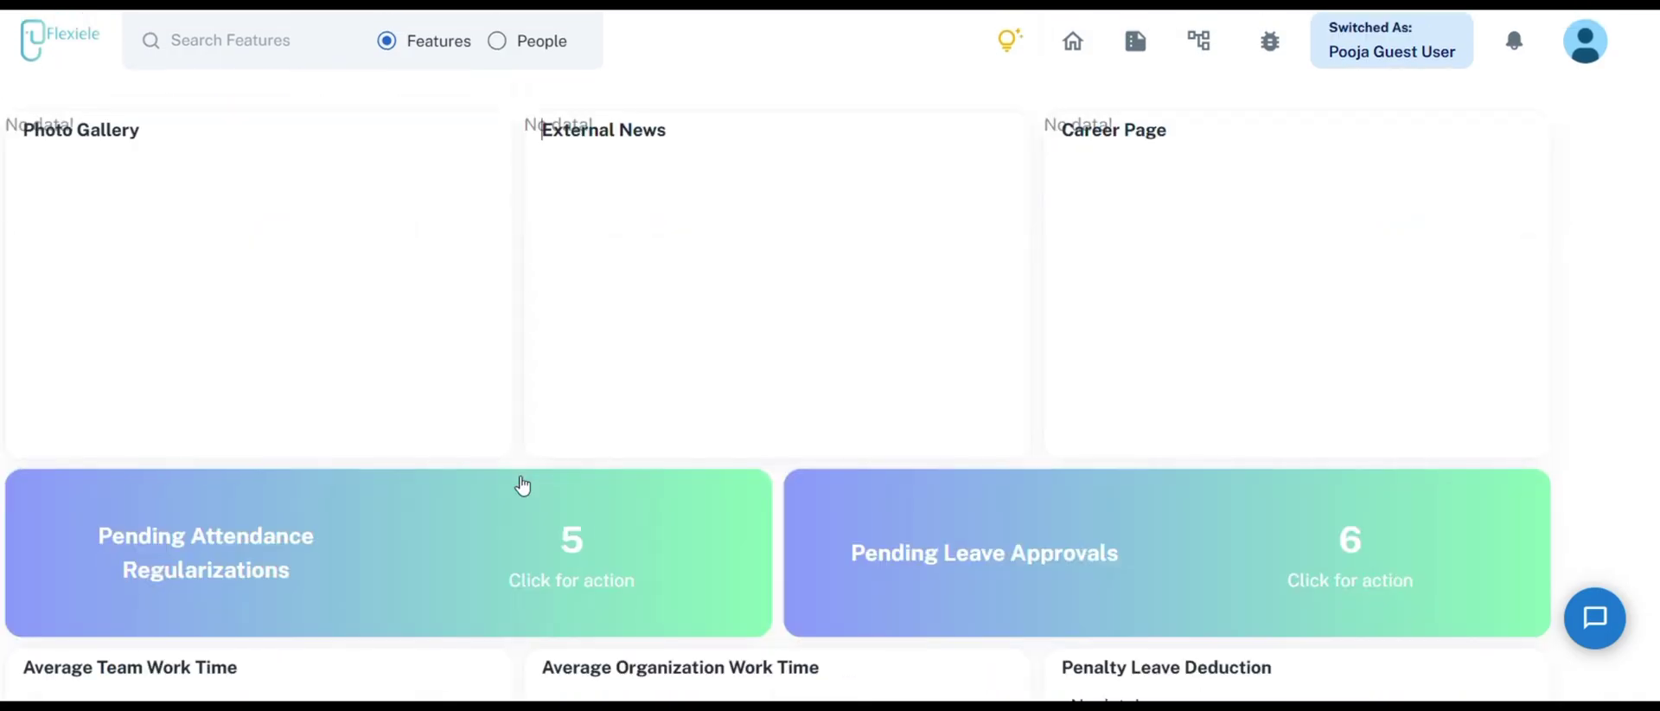
{"action": "scroll", "coordinate": [523, 484], "scroll_direction": "down", "scroll_amount": 3}
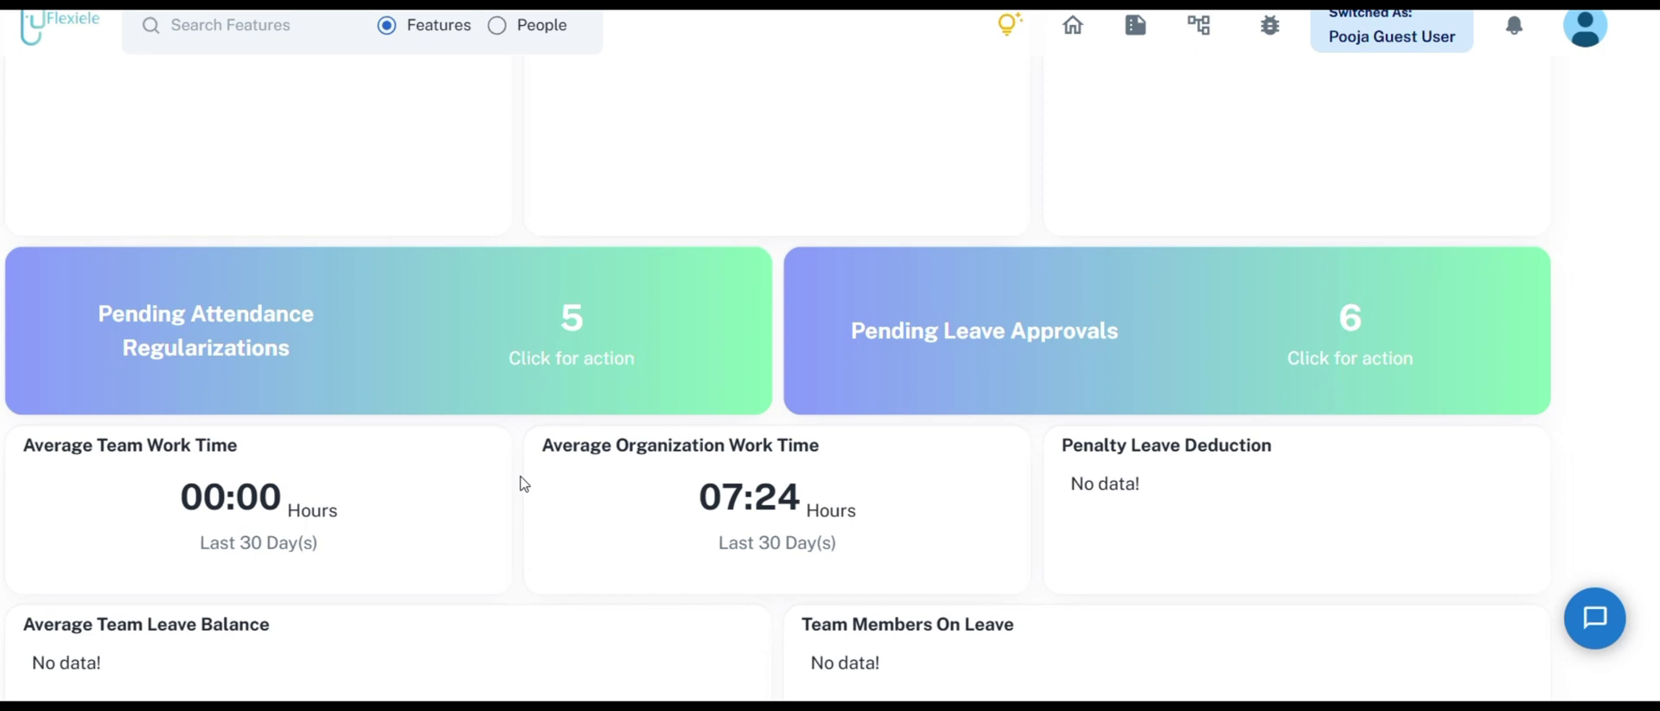
Open the pending attendance regularizations for action and review the reportees' team attendance calendar for Jul 2025.
{"action": "left_click", "coordinate": [564, 383]}
{"action": "scroll", "coordinate": [605, 346], "scroll_direction": "down", "scroll_amount": 7}
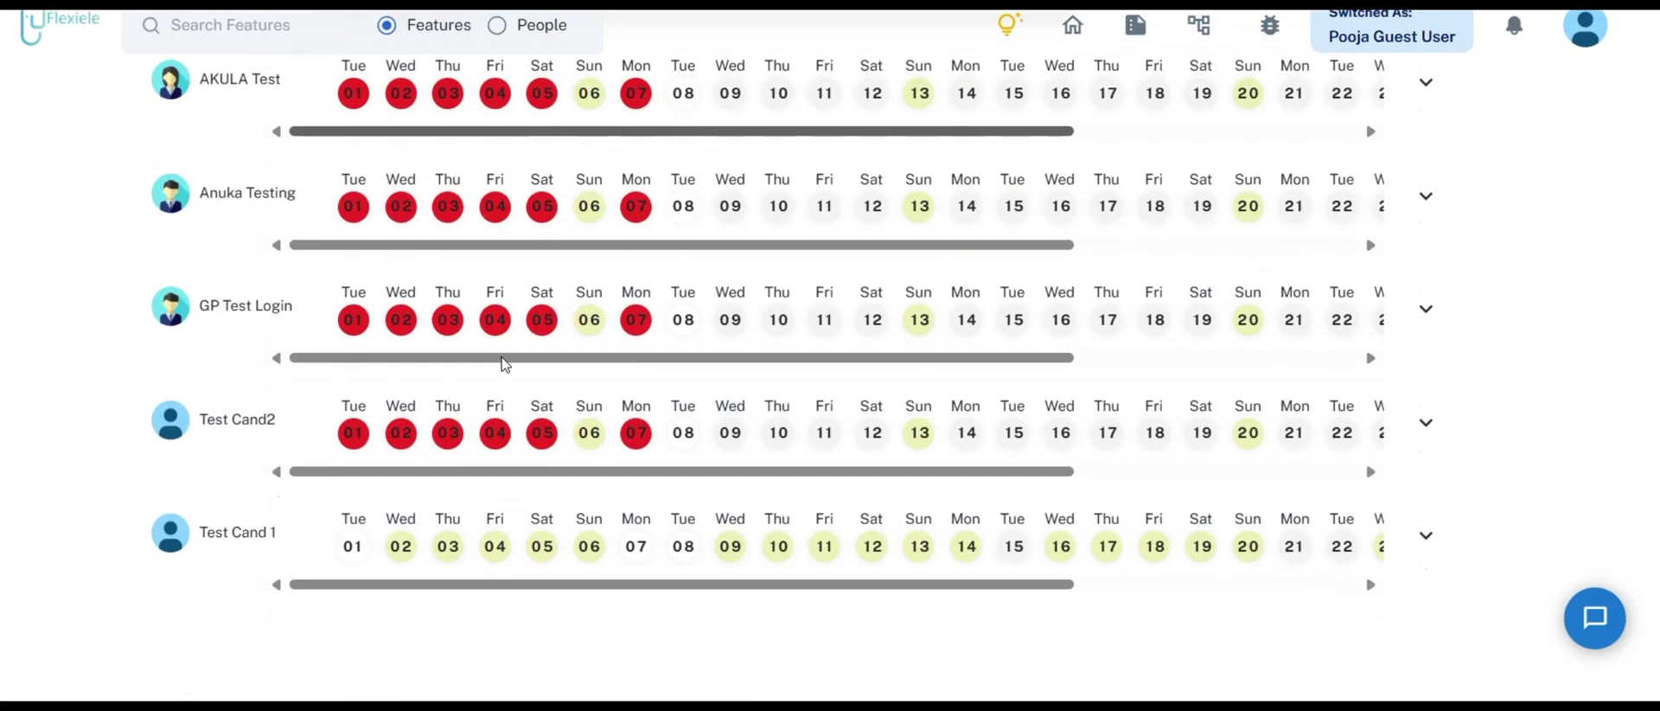
{"action": "scroll", "coordinate": [505, 359], "scroll_direction": "up", "scroll_amount": 7}
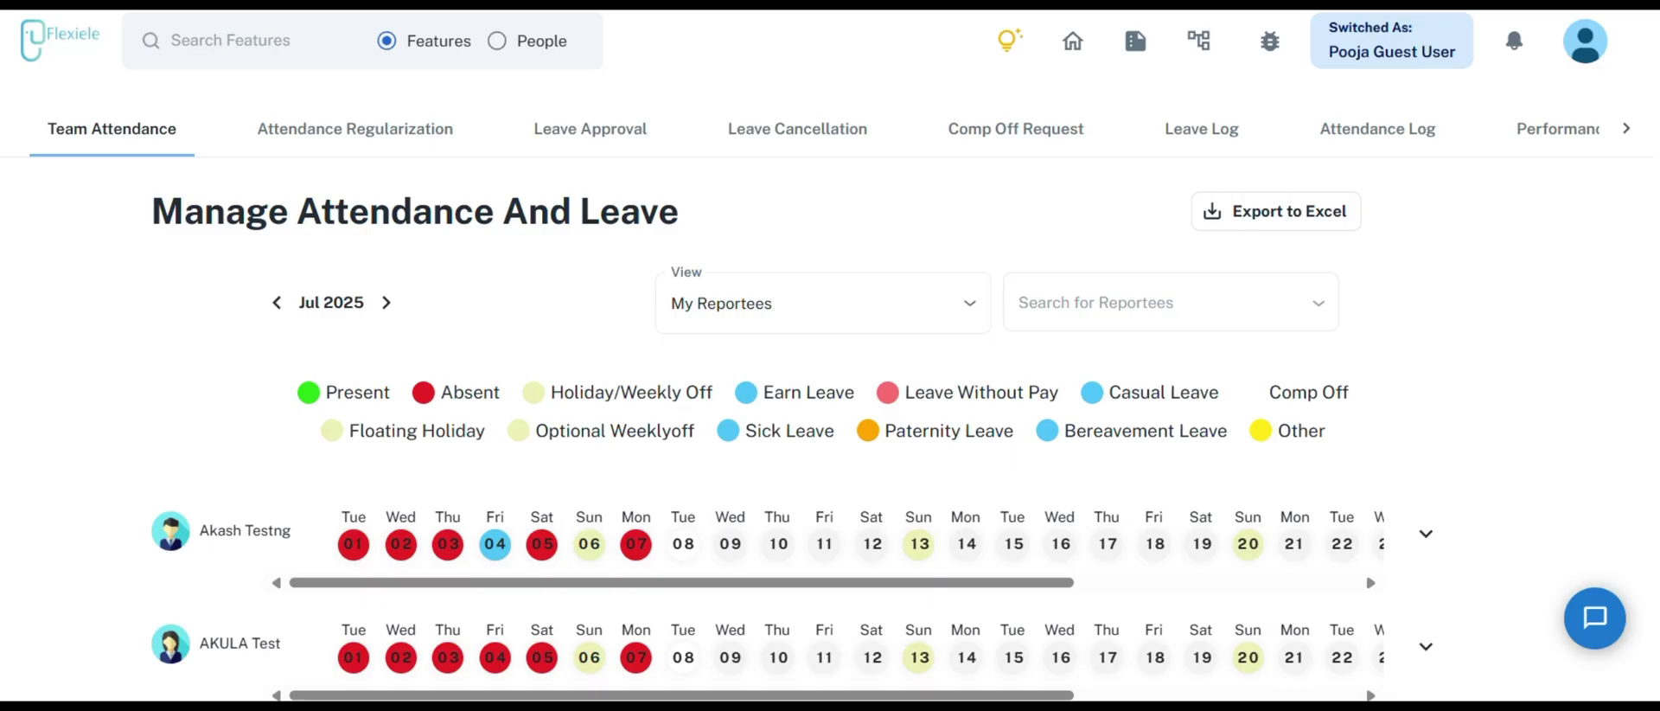
Examine the manager dashboard's widgets for team work time, leave balances, latecomers, members on leave and weekly work time under 8 hours.
{"action": "scroll", "coordinate": [1080, 471], "scroll_direction": "down", "scroll_amount": 8}
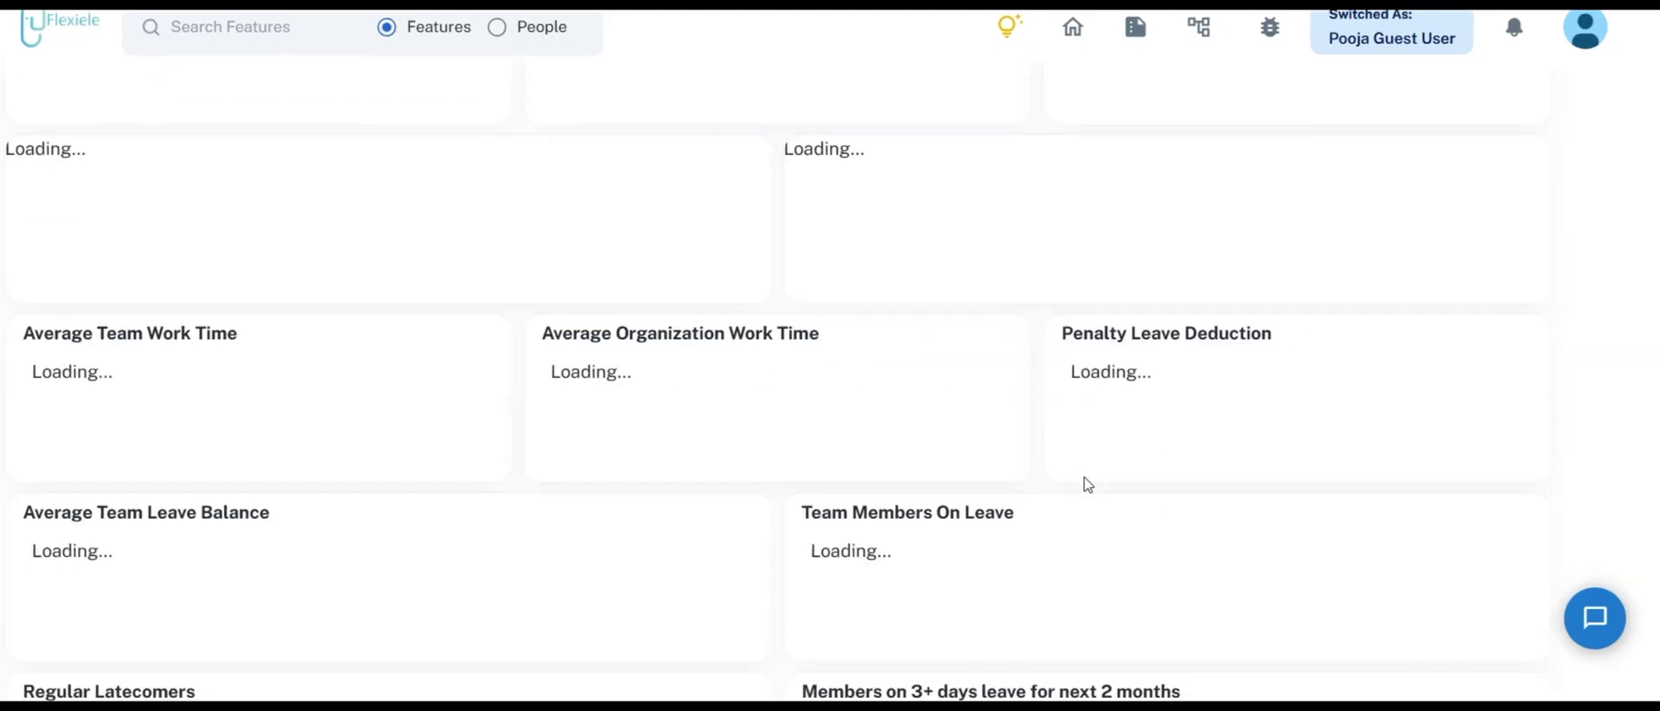
{"action": "scroll", "coordinate": [1082, 460], "scroll_direction": "up", "scroll_amount": 1}
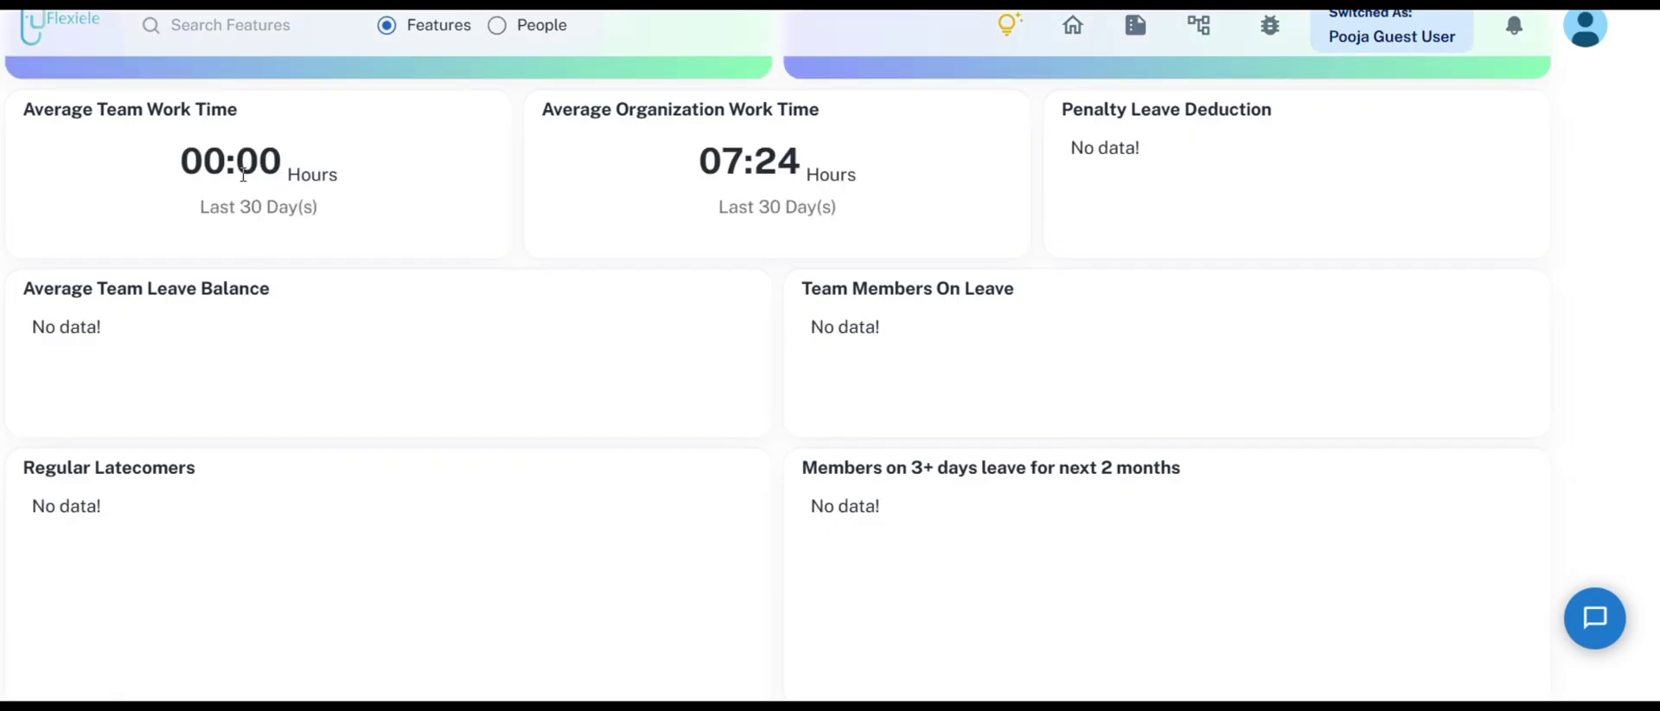
{"action": "scroll", "coordinate": [243, 175], "scroll_direction": "up", "scroll_amount": 1}
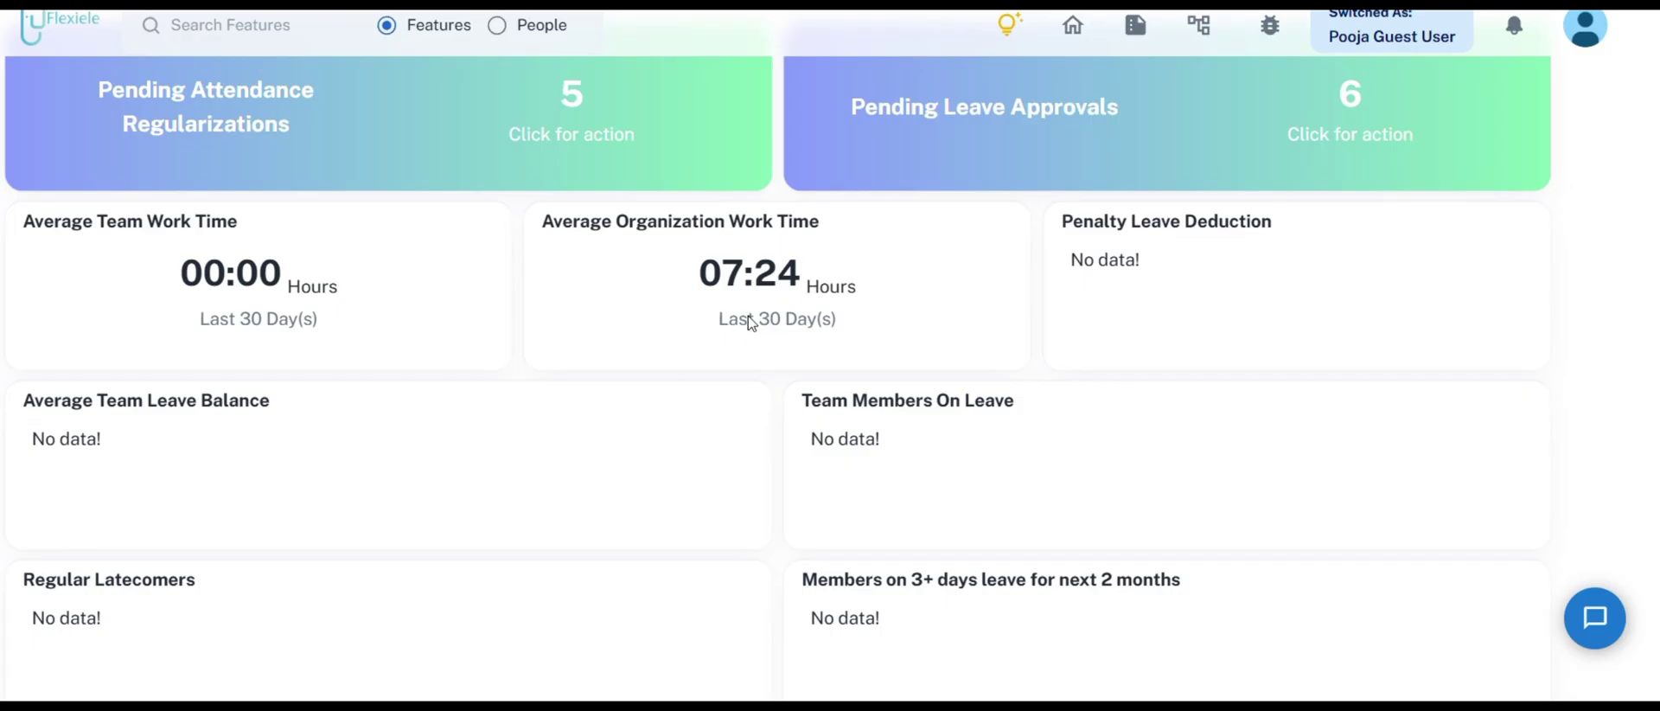
{"action": "scroll", "coordinate": [529, 432], "scroll_direction": "down", "scroll_amount": 3}
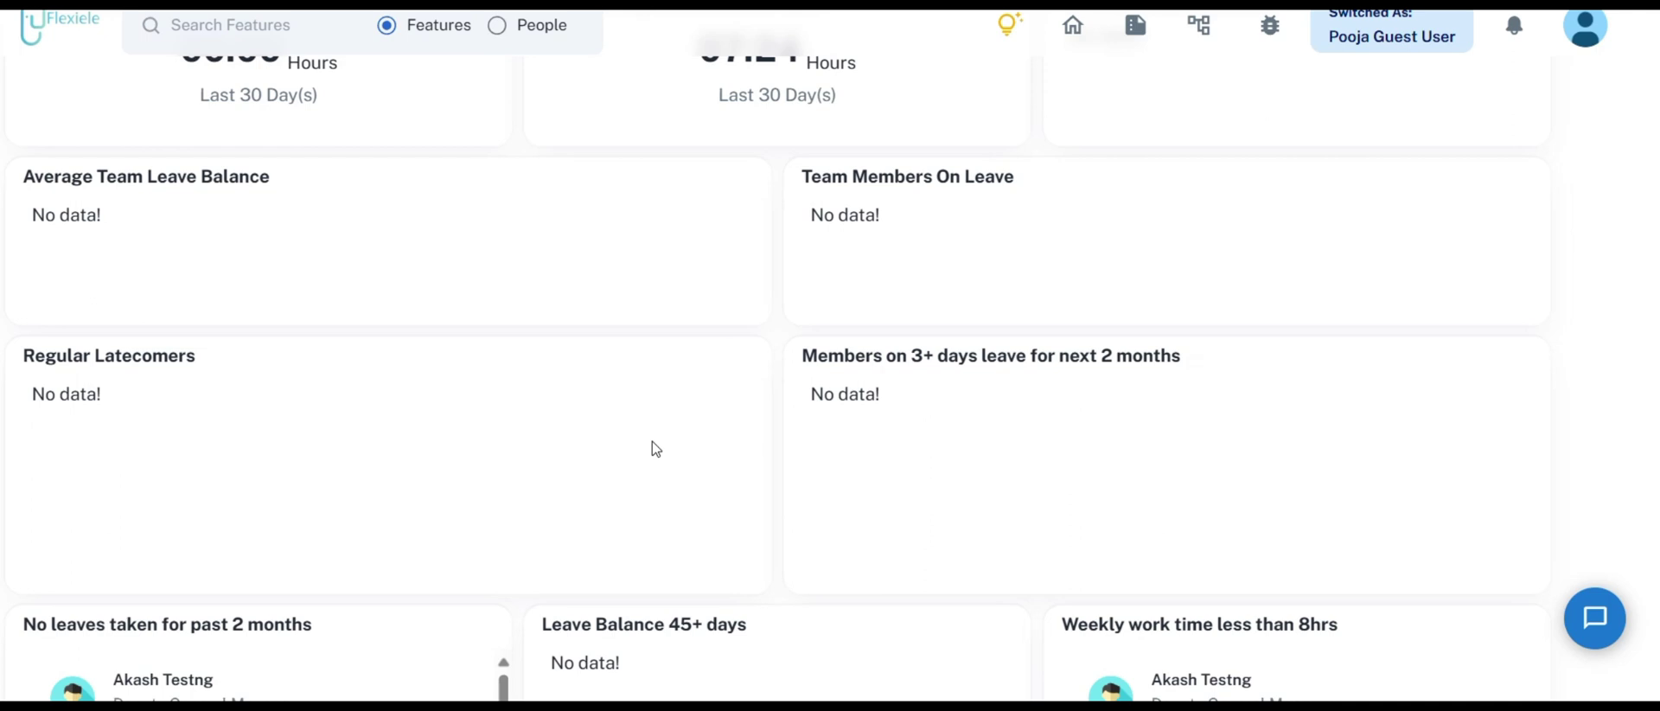
{"action": "scroll", "coordinate": [657, 449], "scroll_direction": "down", "scroll_amount": 3}
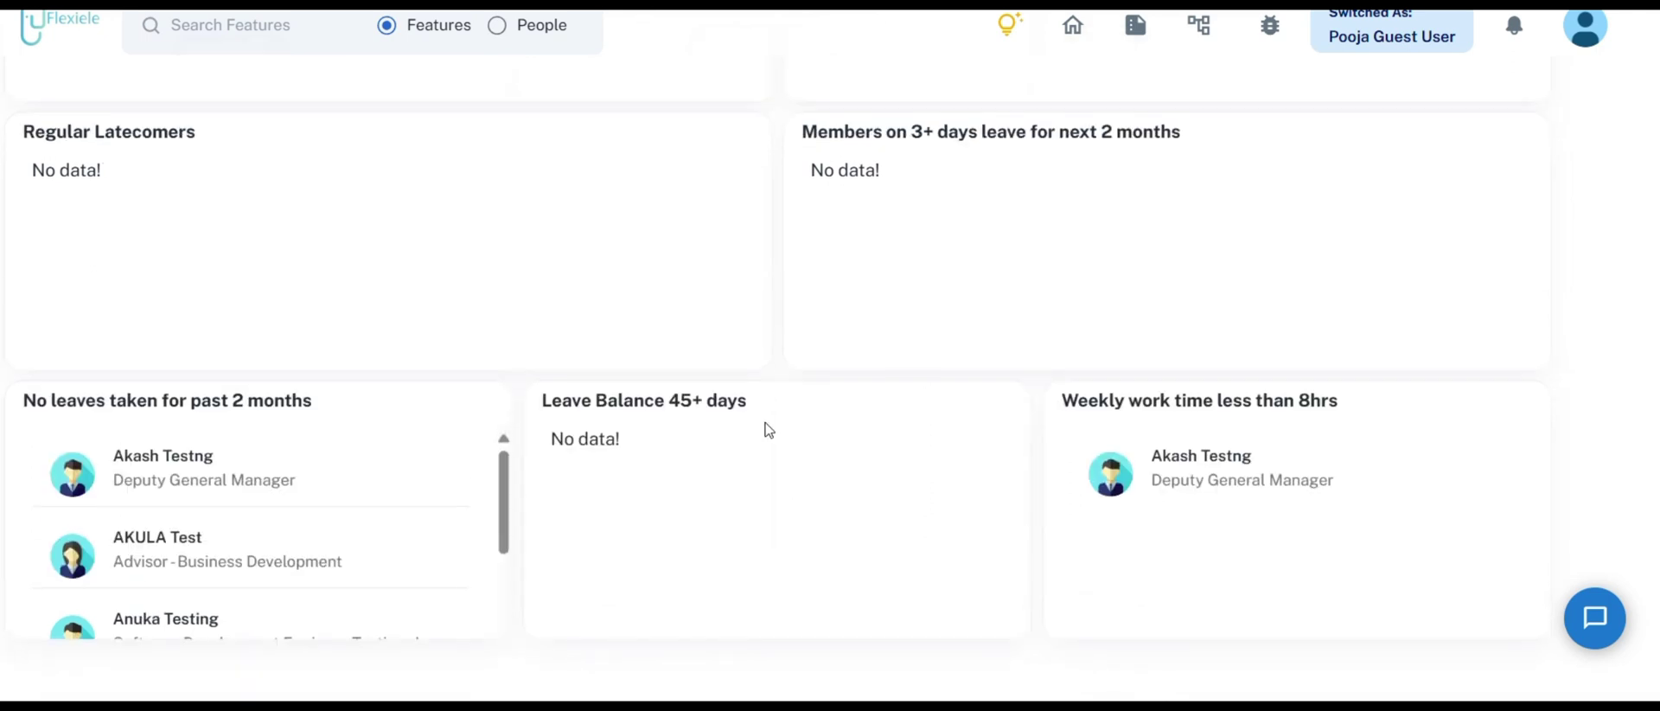
{"action": "scroll", "coordinate": [765, 429], "scroll_direction": "down", "scroll_amount": 1}
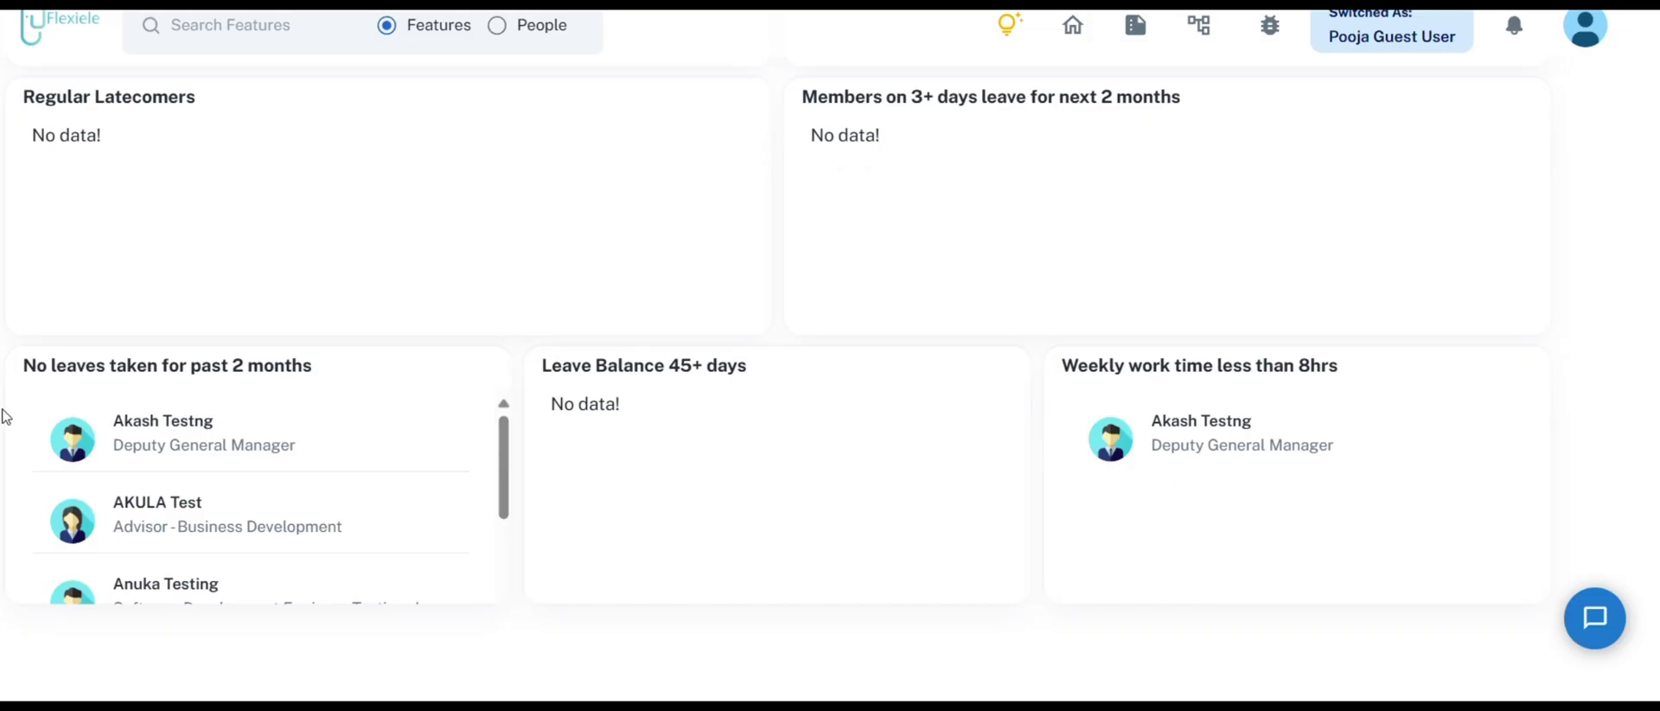
{"action": "scroll", "coordinate": [211, 481], "scroll_direction": "down", "scroll_amount": 1}
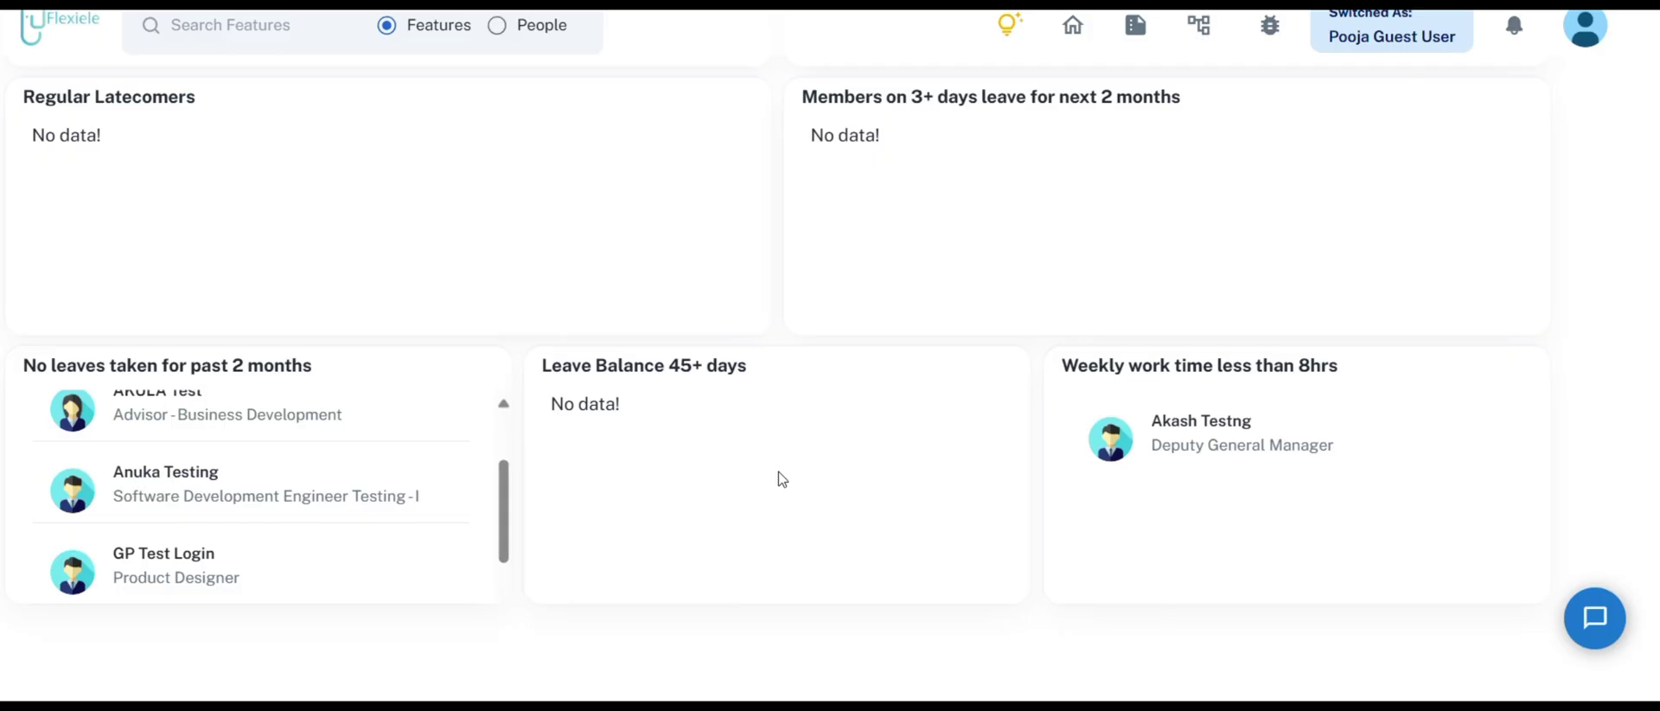
{"action": "scroll", "coordinate": [112, 178], "scroll_direction": "up", "scroll_amount": 10}
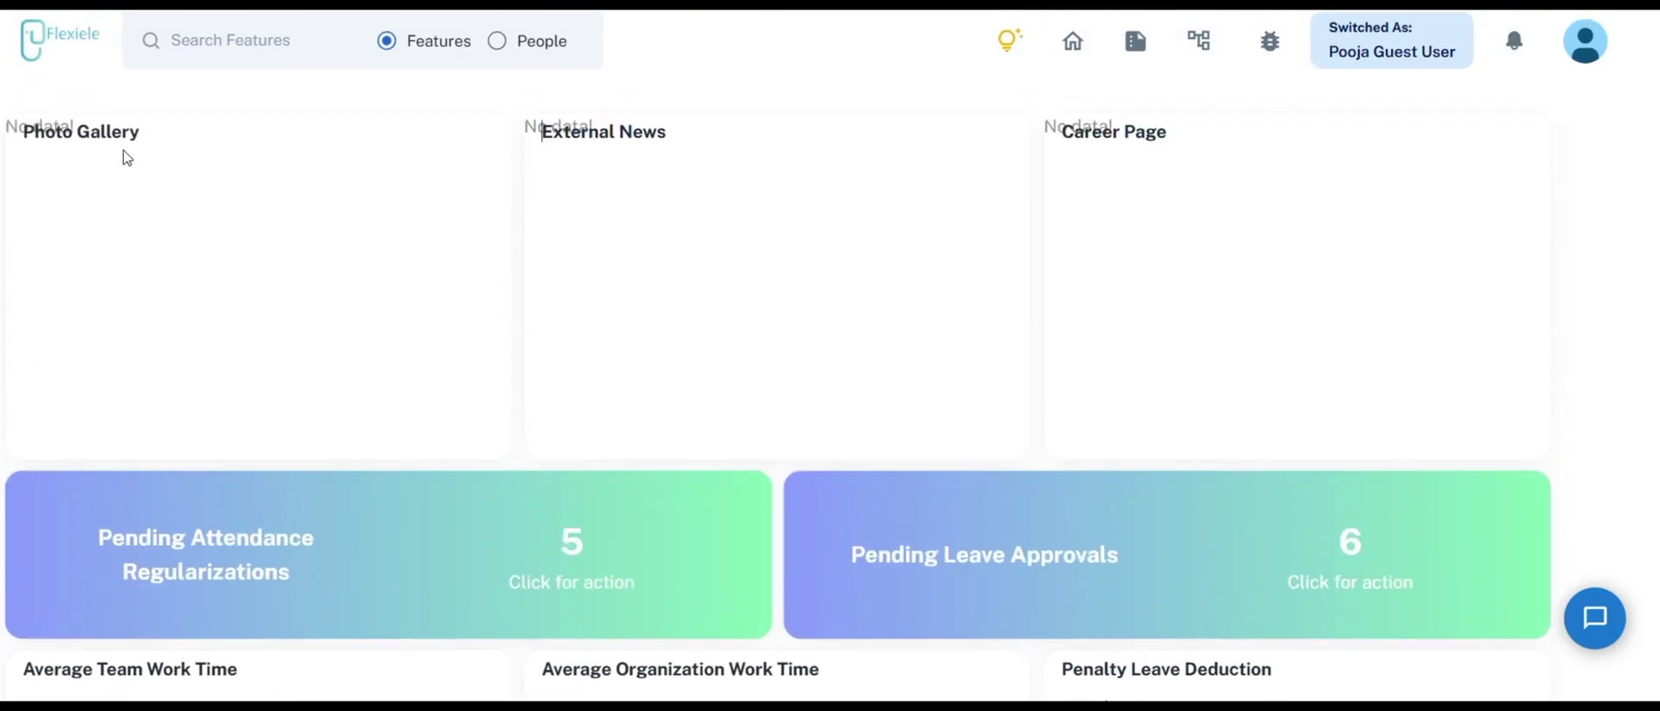
{"action": "scroll", "coordinate": [104, 138], "scroll_direction": "down", "scroll_amount": 10}
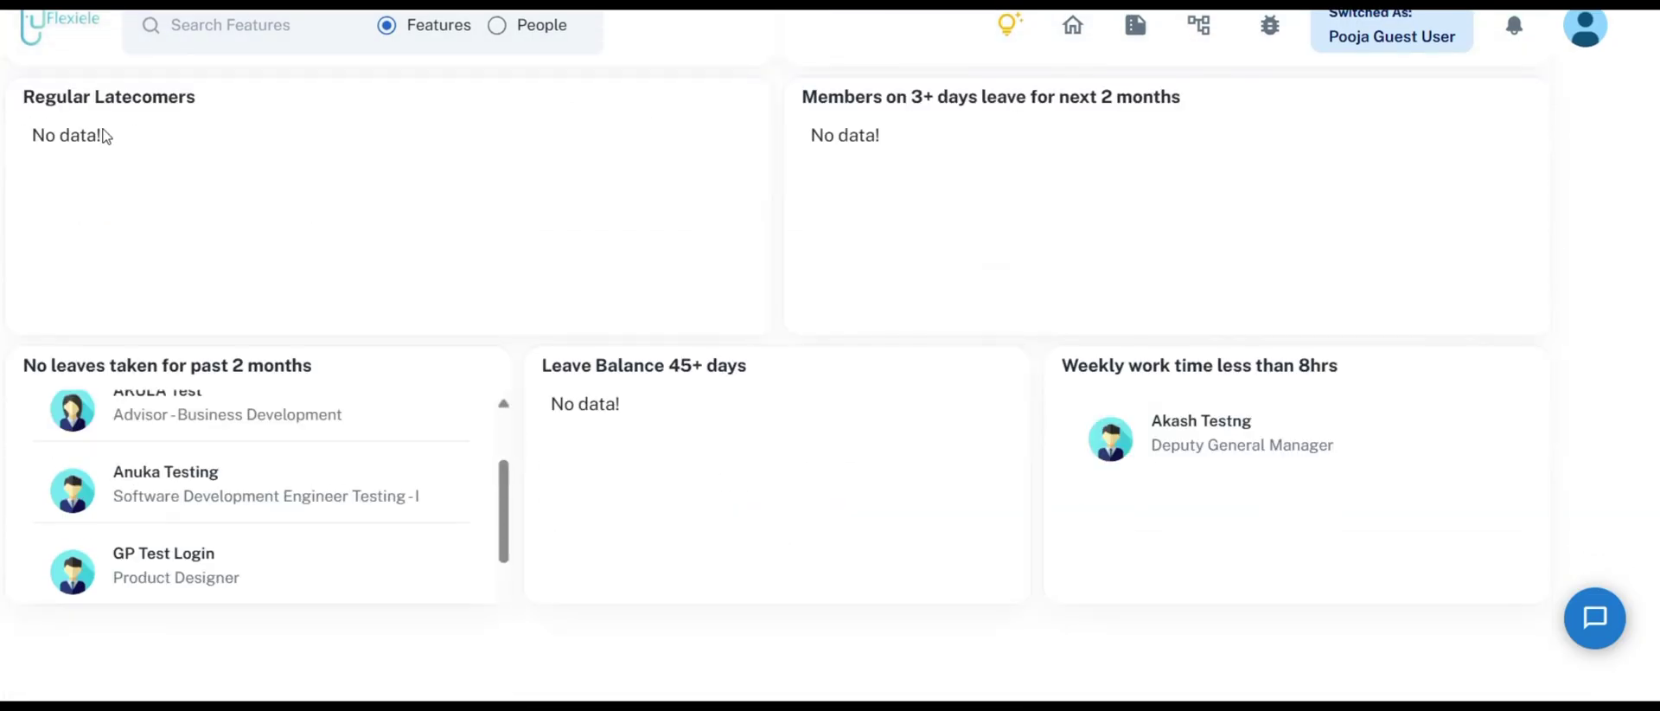
{"action": "scroll", "coordinate": [104, 136], "scroll_direction": "up", "scroll_amount": 10}
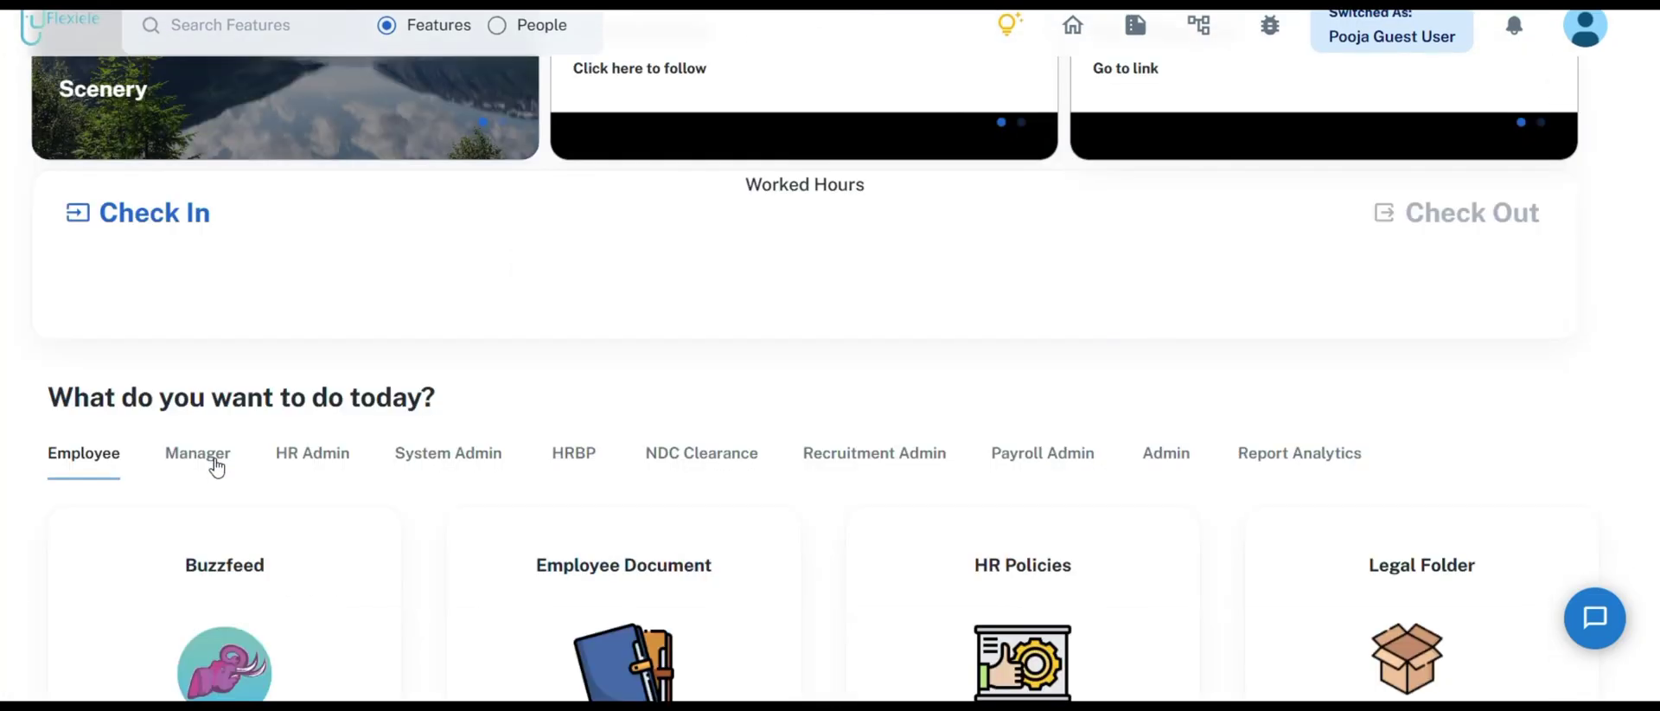
Show the leave and attendance requests from the Manager features and look over the Manage Leave Approval list.
{"action": "left_click", "coordinate": [198, 454]}
{"action": "scroll", "coordinate": [441, 359], "scroll_direction": "down", "scroll_amount": 4}
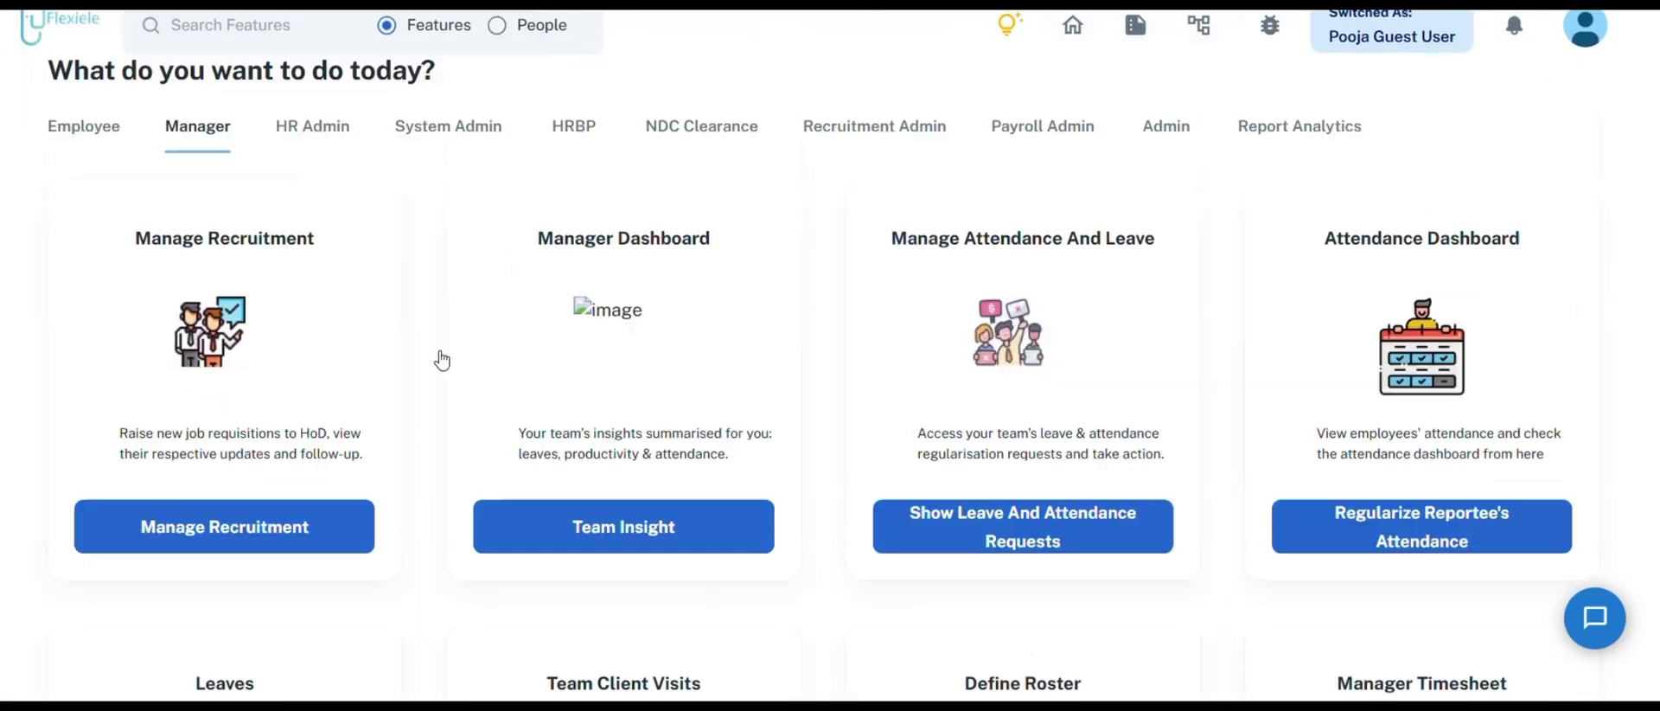
{"action": "scroll", "coordinate": [441, 359], "scroll_direction": "down", "scroll_amount": 2}
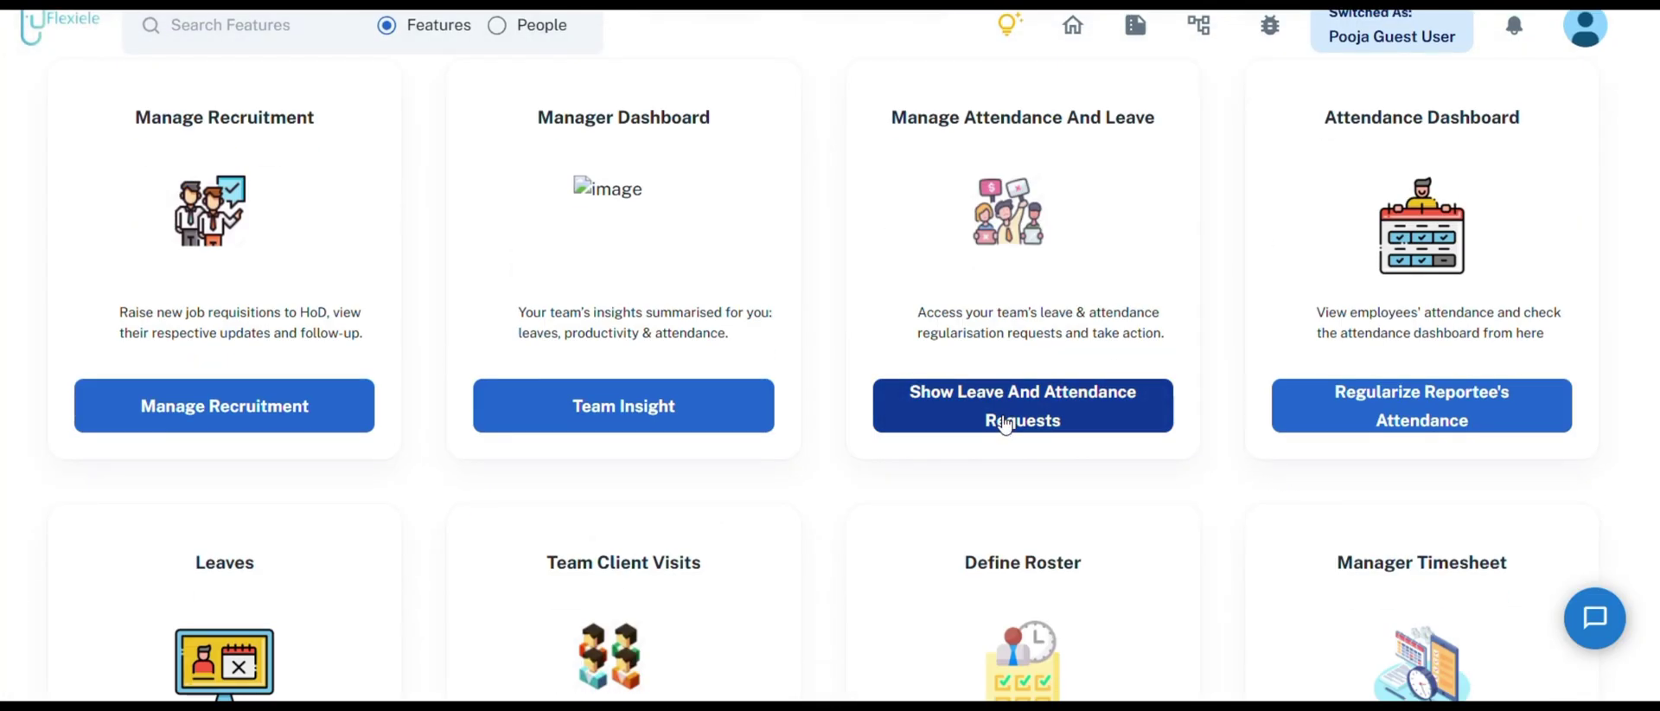
{"action": "left_click", "coordinate": [1005, 424]}
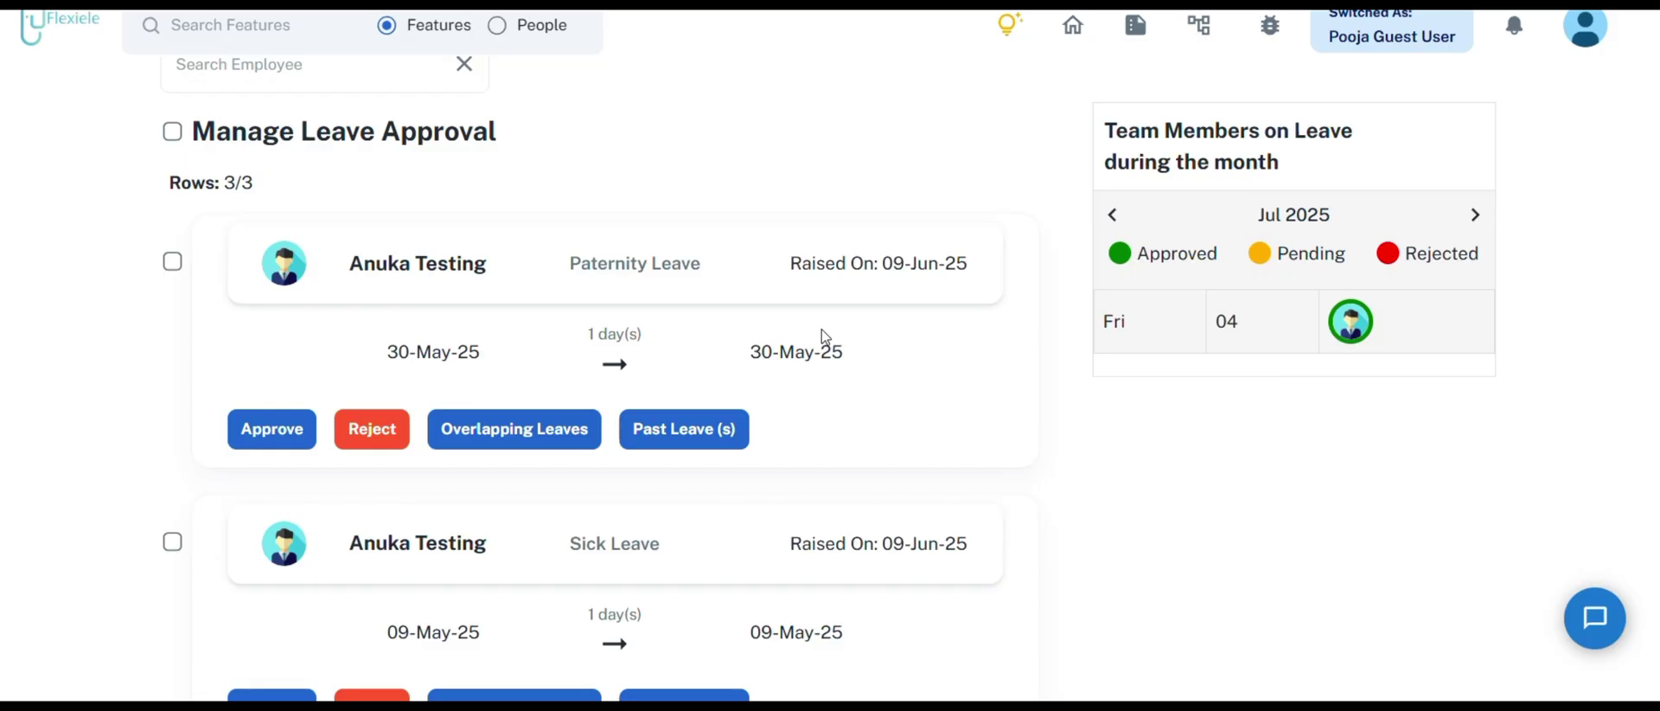
{"action": "scroll", "coordinate": [823, 336], "scroll_direction": "down", "scroll_amount": 5}
{"action": "scroll", "coordinate": [825, 331], "scroll_direction": "up", "scroll_amount": 4}
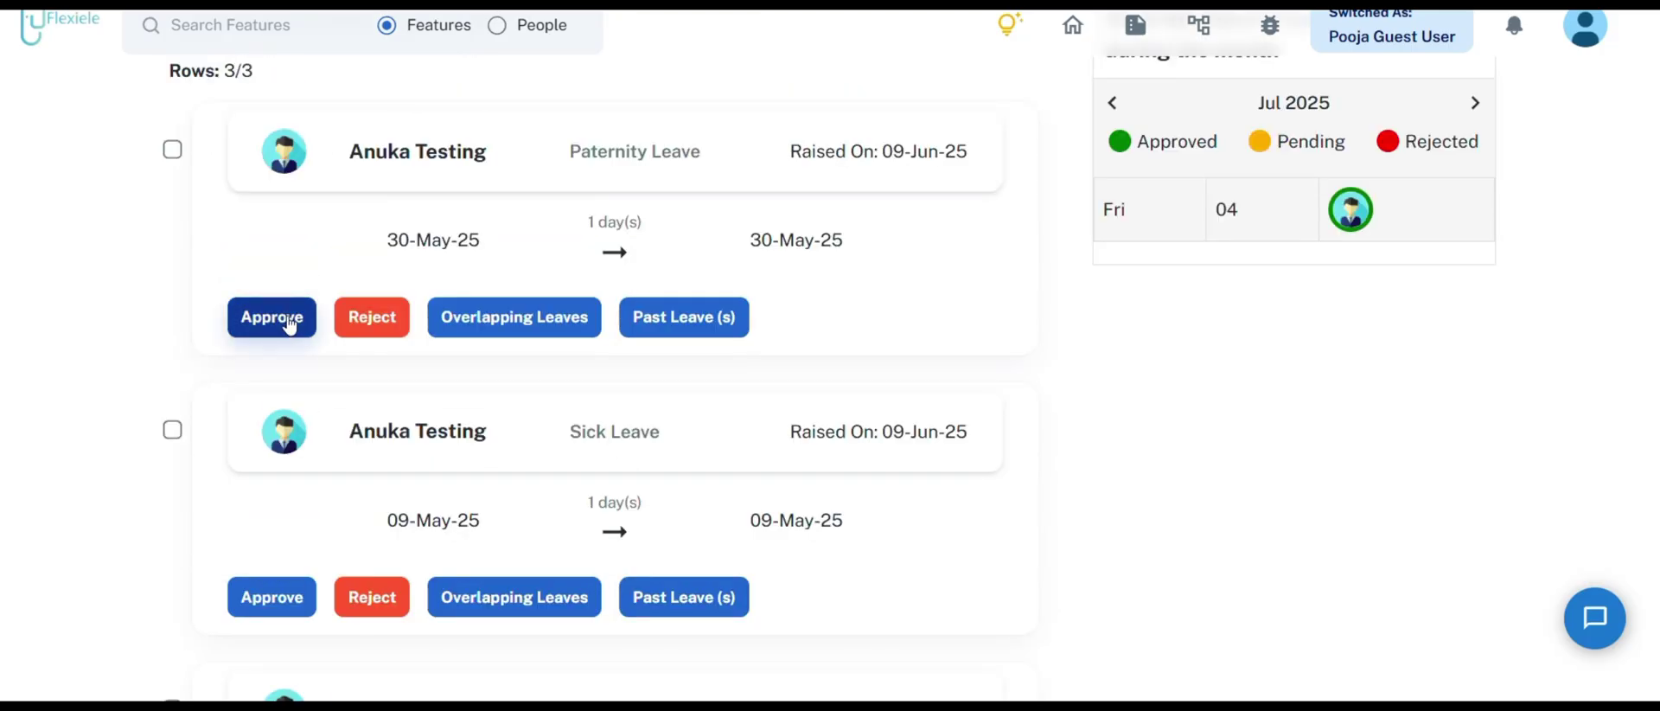
Check the overlapping leaves for the paternity leave request, close them and review the remaining leave requests.
{"action": "left_click", "coordinate": [516, 326]}
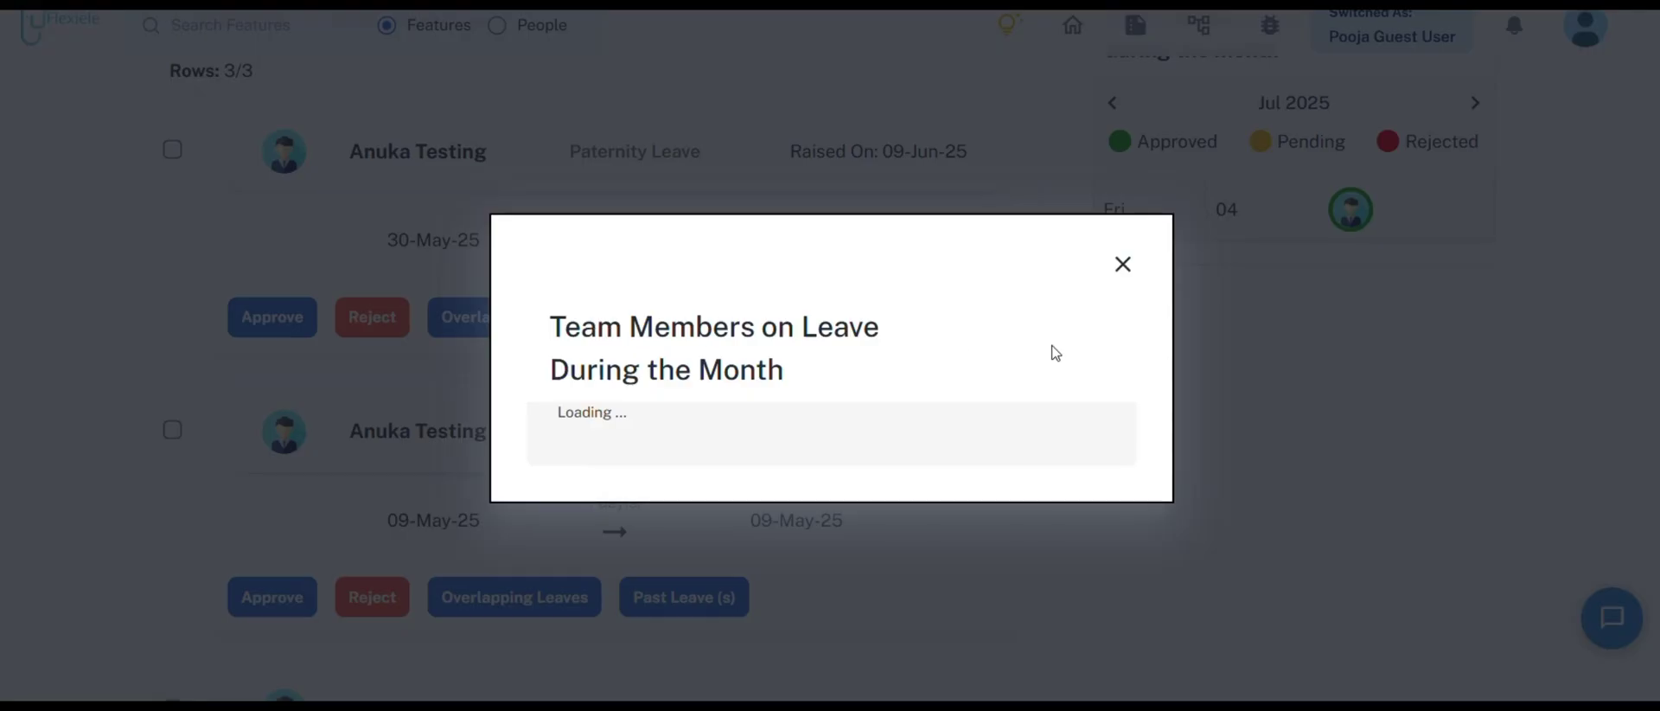
{"action": "left_click", "coordinate": [1123, 264]}
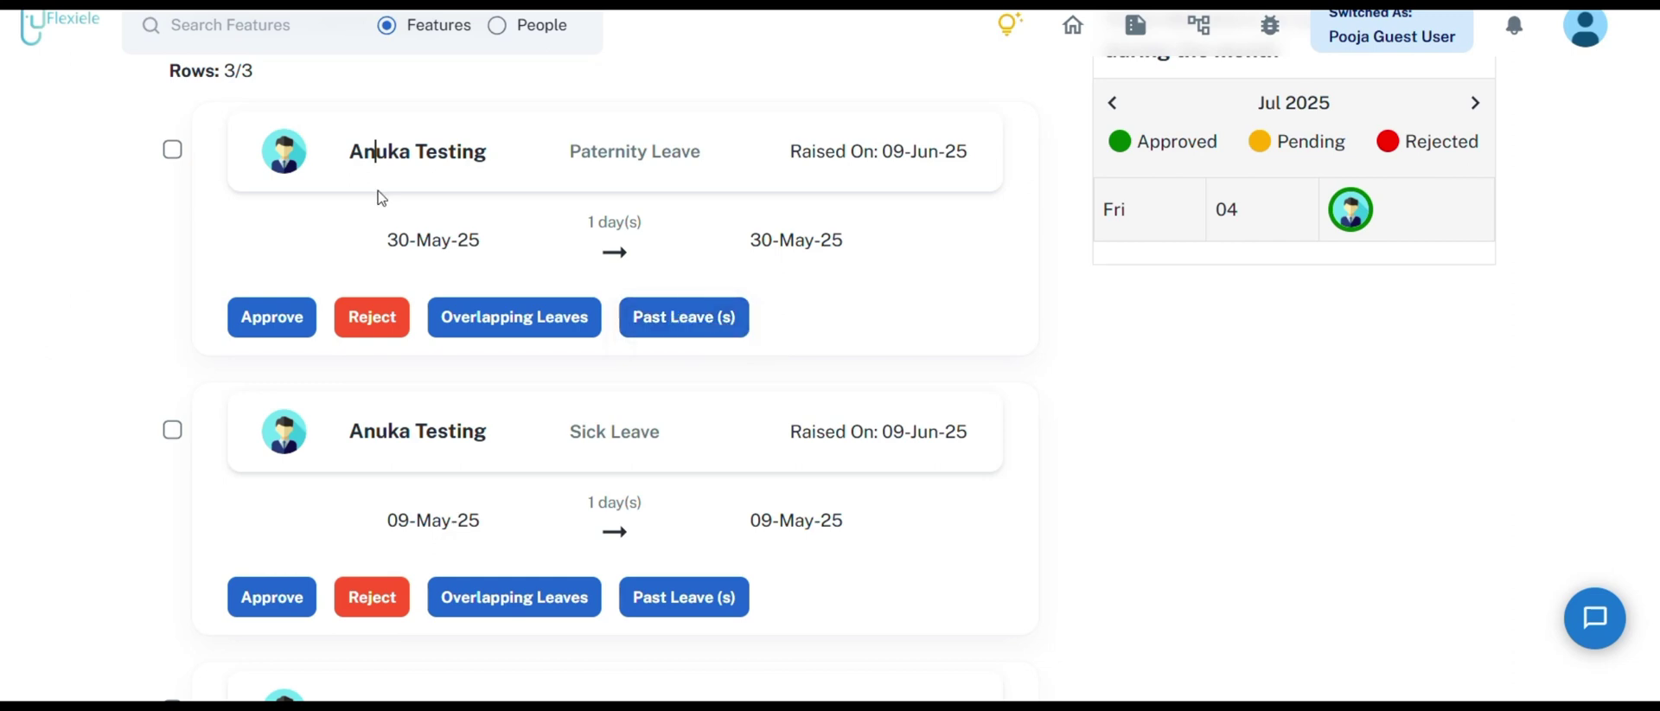
{"action": "scroll", "coordinate": [382, 198], "scroll_direction": "down", "scroll_amount": 4}
{"action": "scroll", "coordinate": [385, 191], "scroll_direction": "up", "scroll_amount": 7}
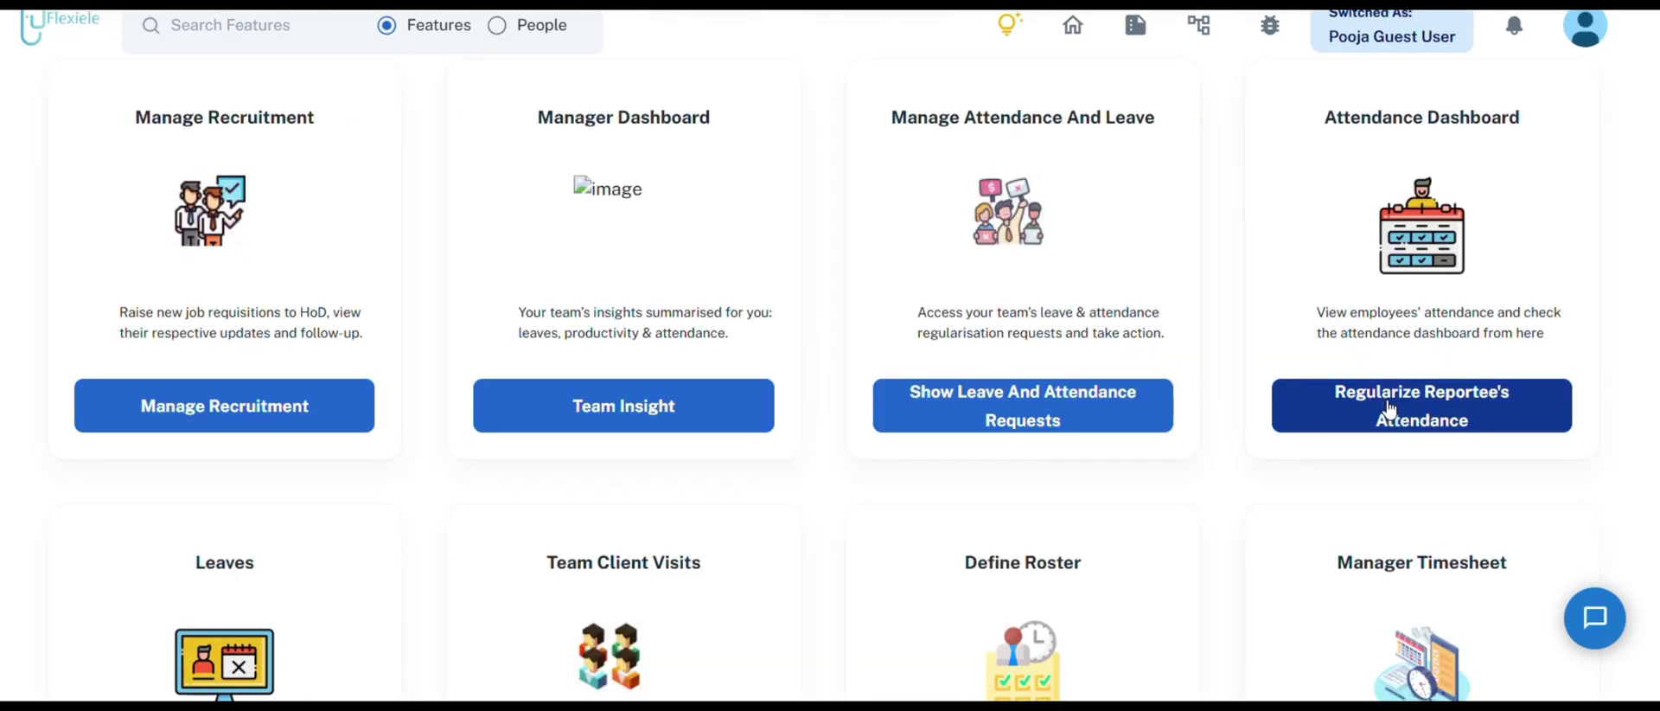
Open the Attendance Regularization Board for the first reportee found by searching for "test".
{"action": "left_click", "coordinate": [1389, 408]}
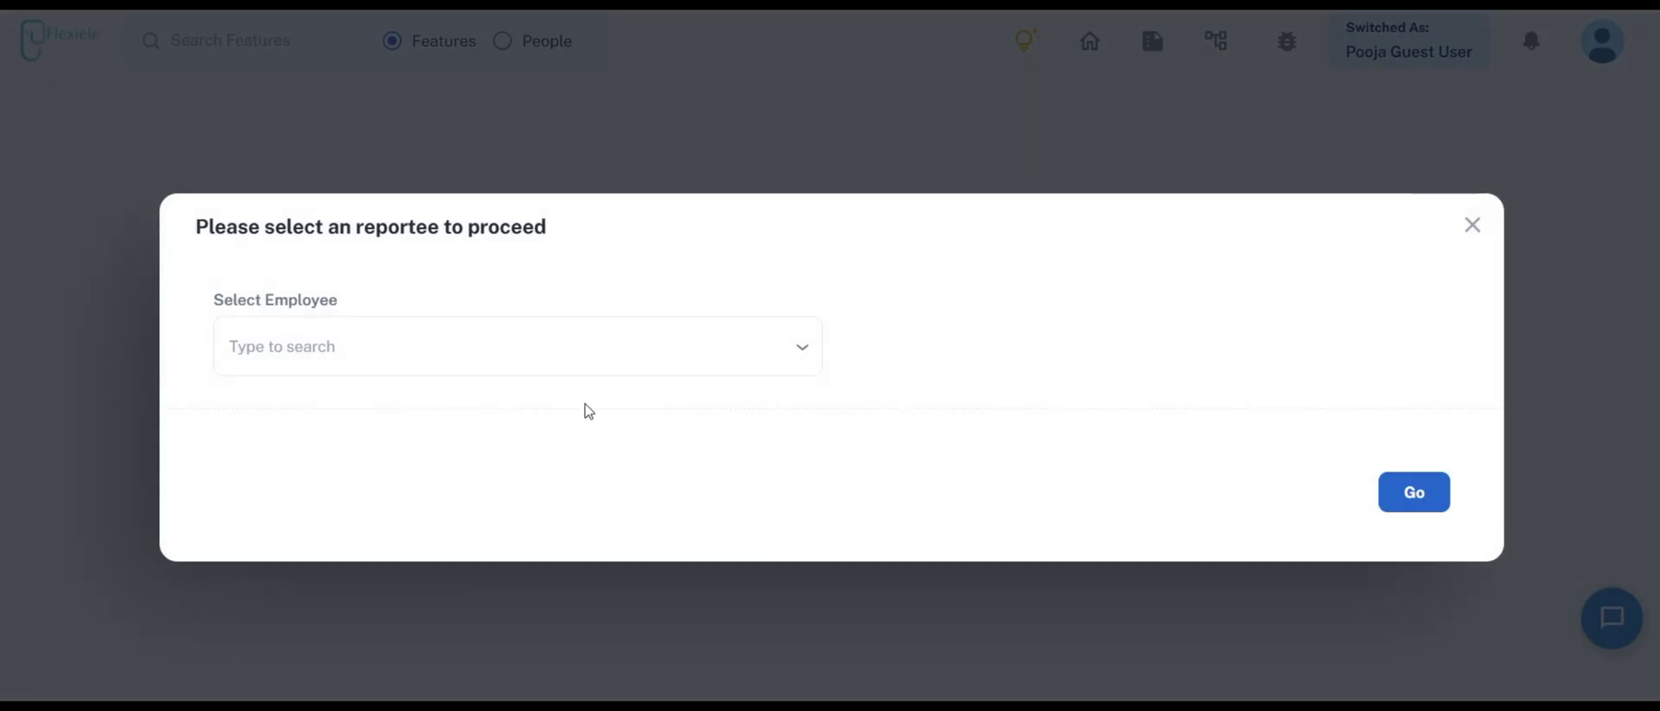
{"action": "left_click", "coordinate": [571, 340]}
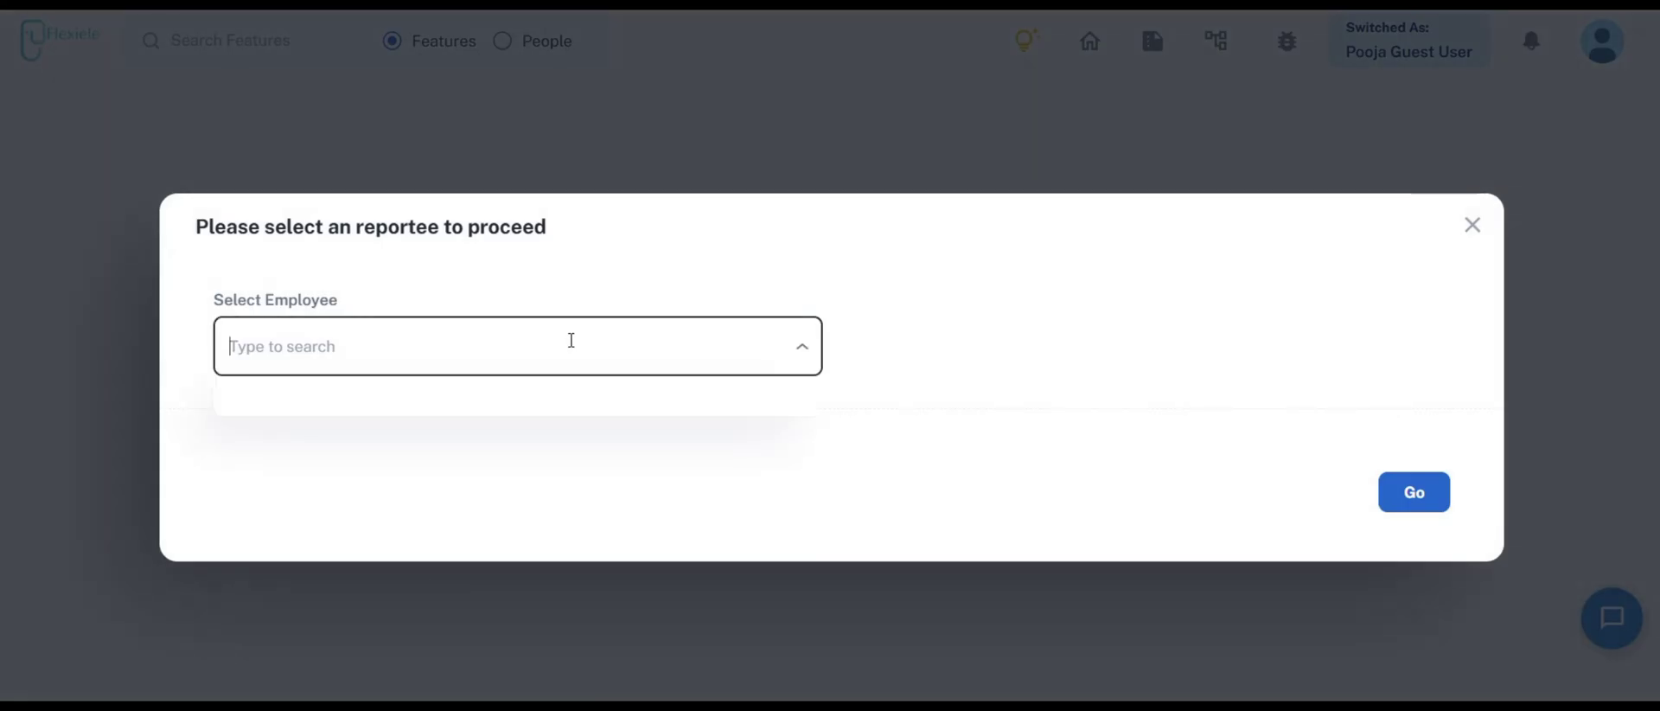
{"action": "type", "text": "test"}
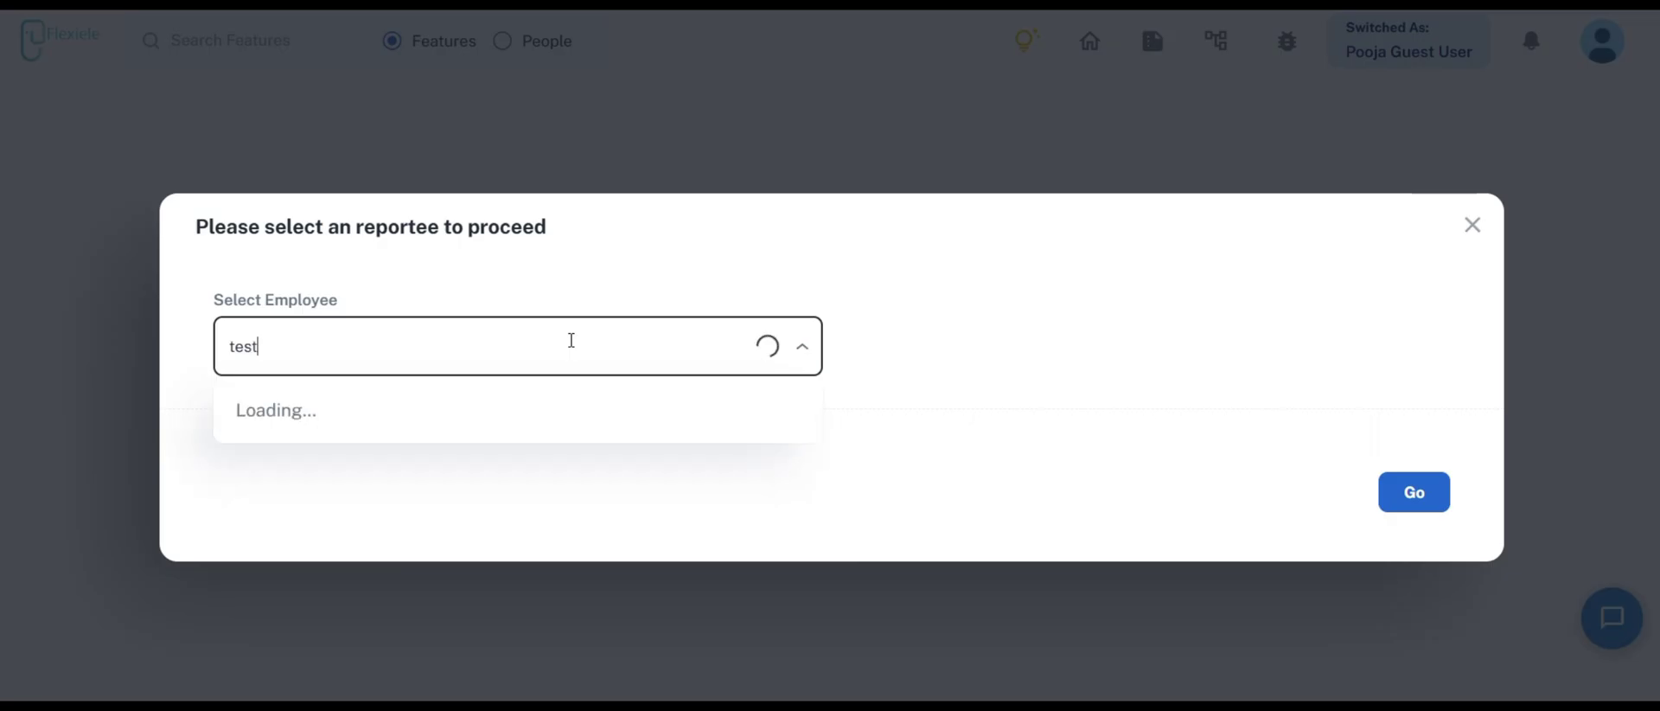
{"action": "left_click", "coordinate": [467, 421]}
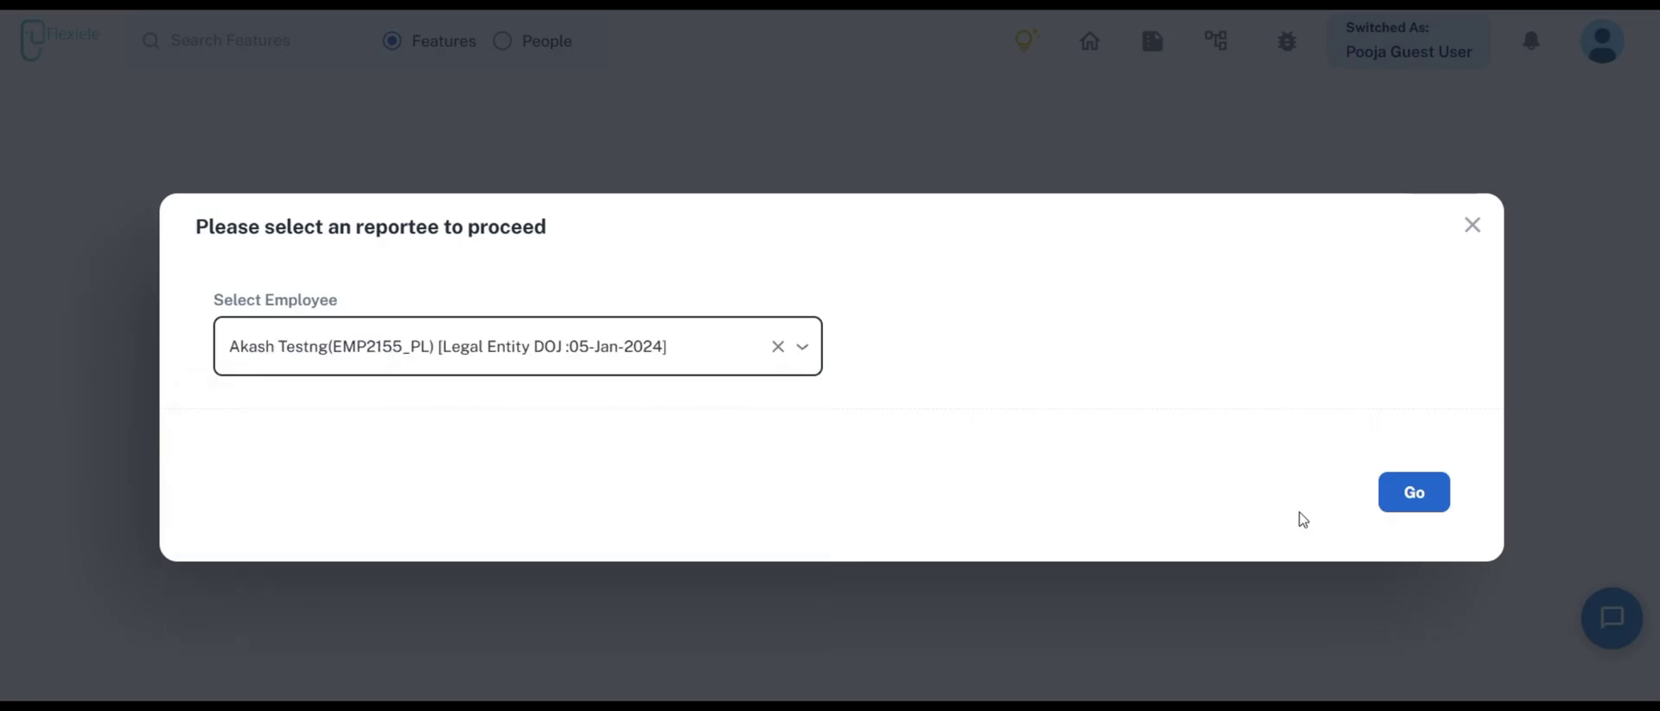
{"action": "left_click", "coordinate": [1414, 508]}
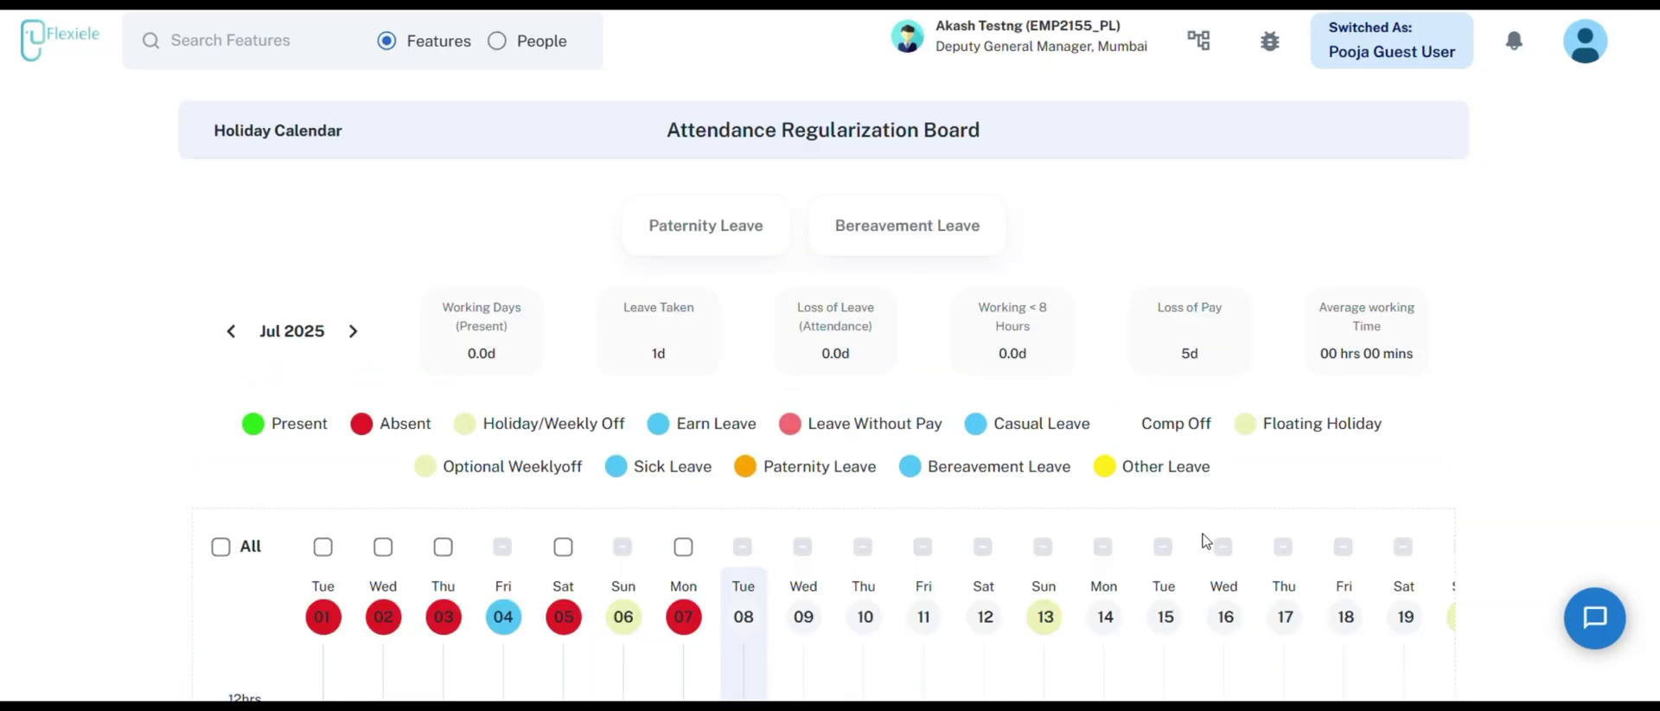
Select Monday 07 Jul 2025 on the reportee's regularization board and open its Attendance form.
{"action": "scroll", "coordinate": [1049, 438], "scroll_direction": "down", "scroll_amount": 3}
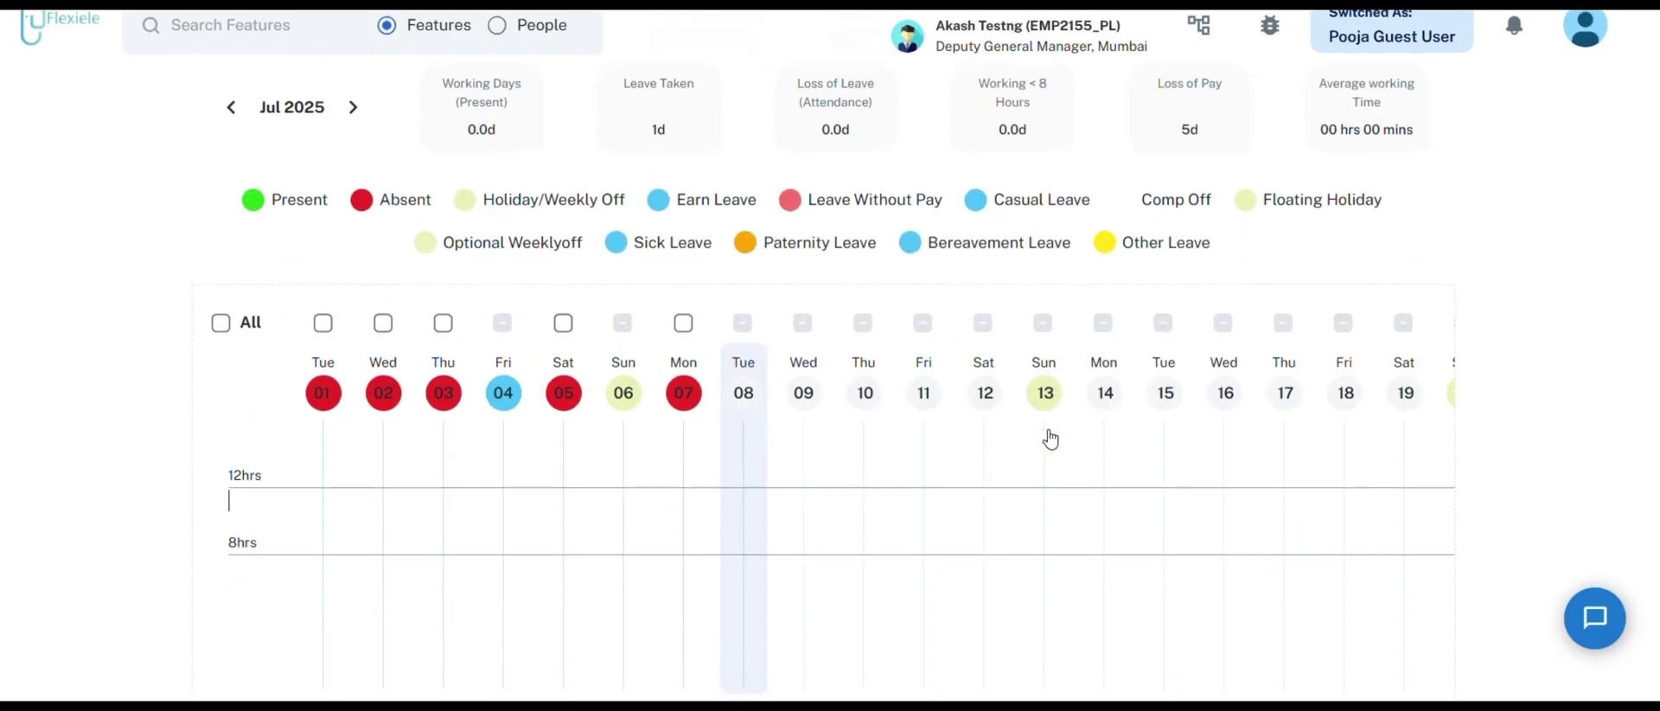
{"action": "left_click", "coordinate": [683, 324]}
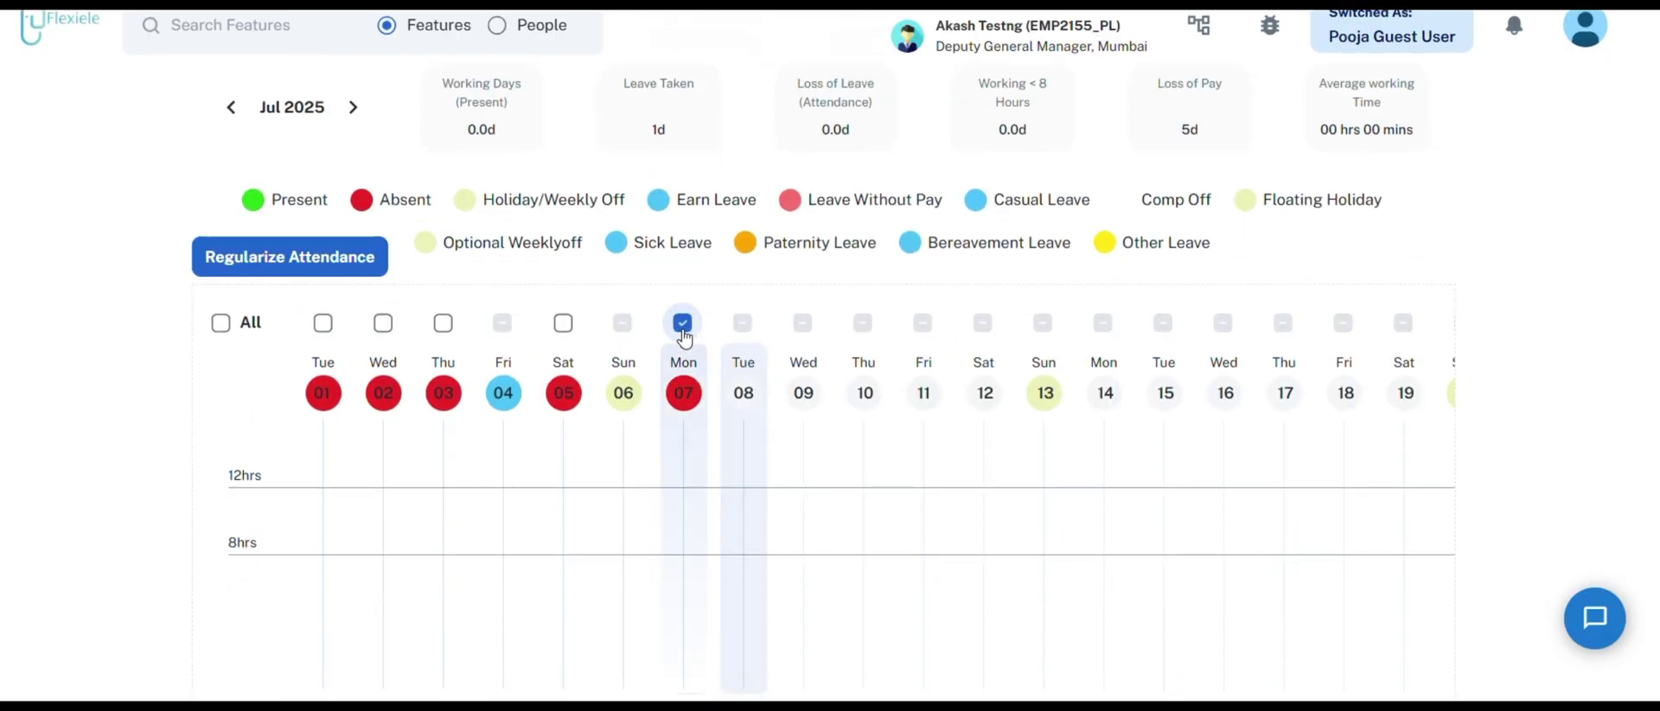
{"action": "left_click", "coordinate": [682, 328]}
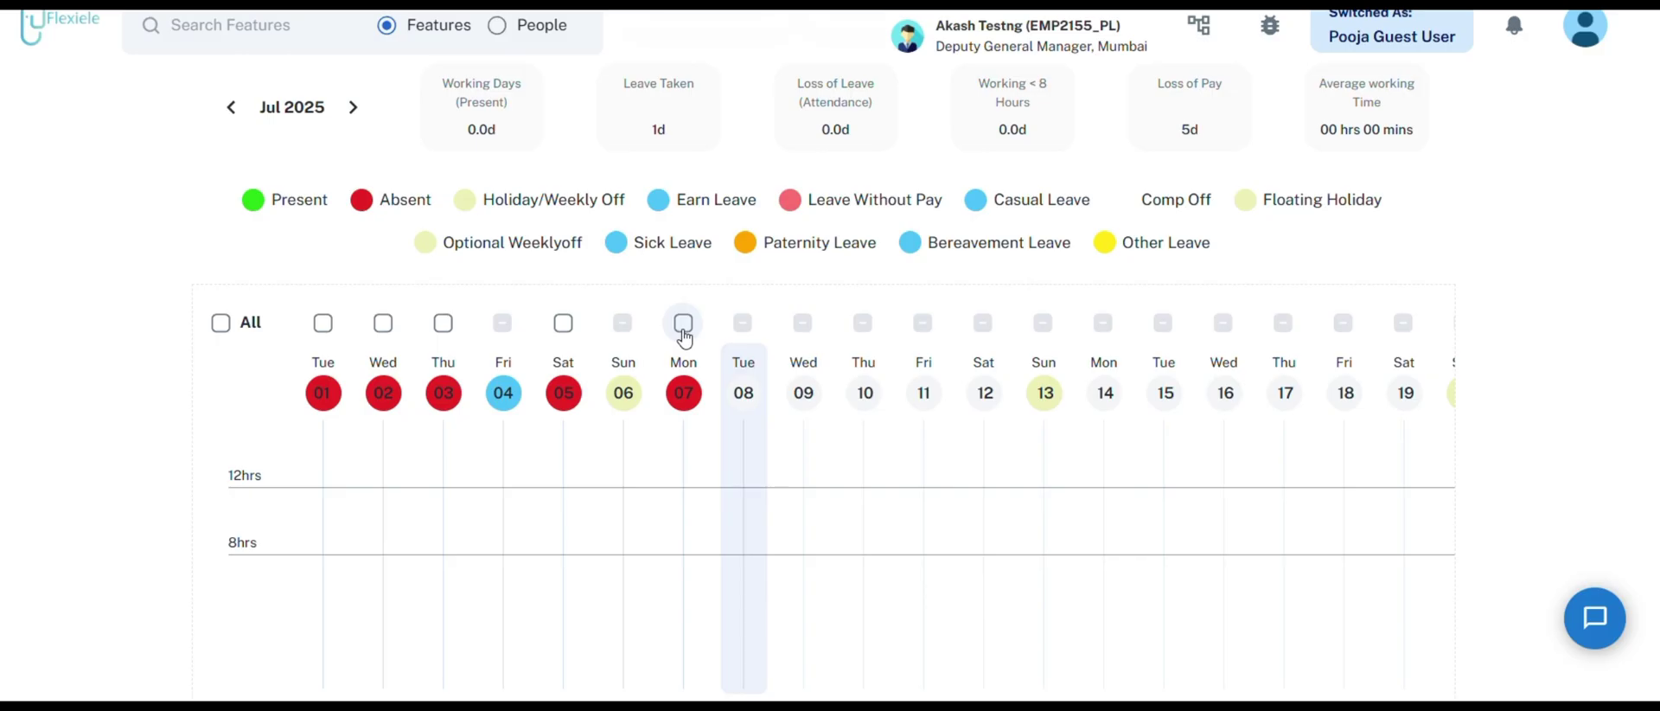
{"action": "left_click", "coordinate": [683, 324]}
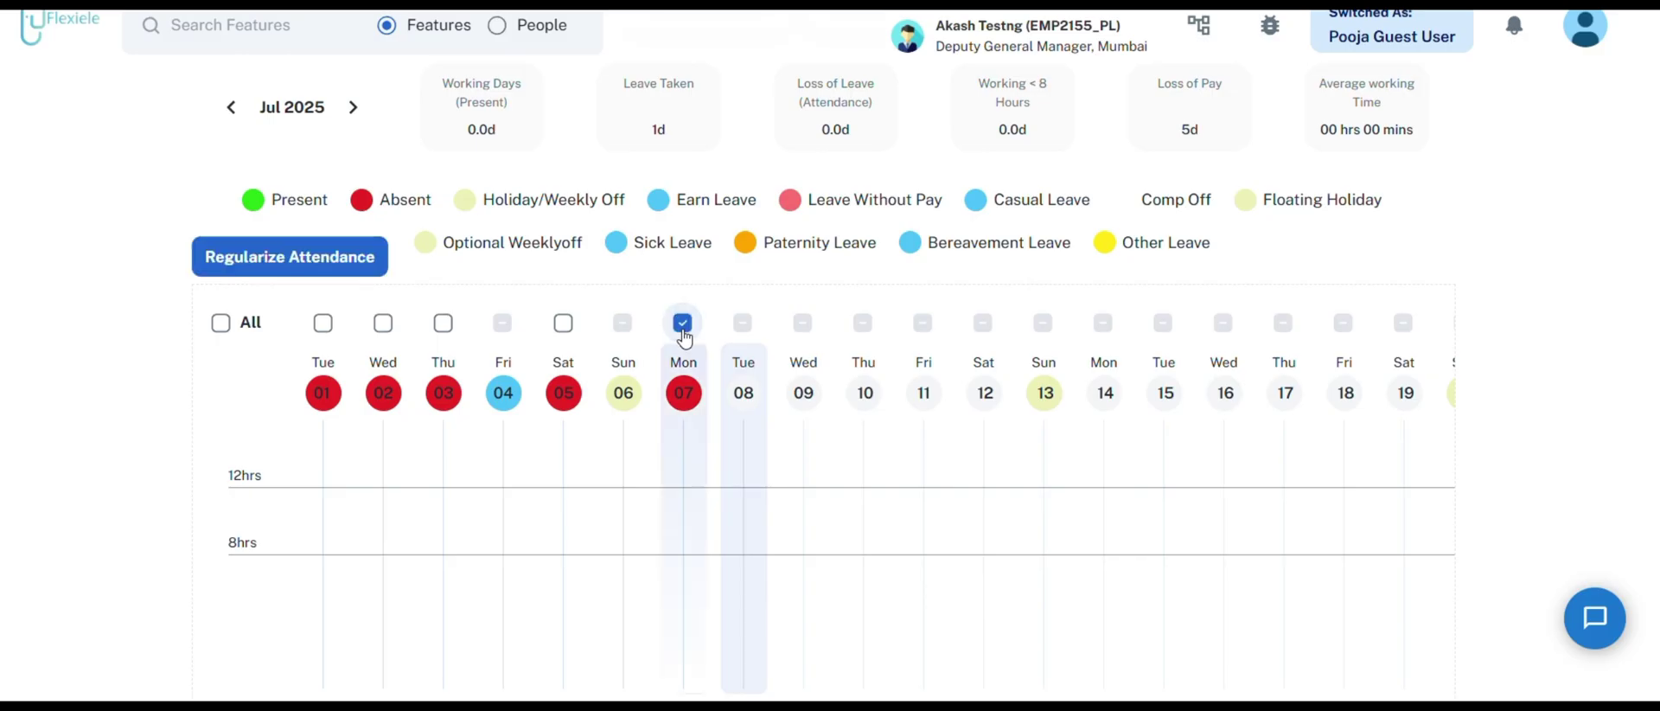
{"action": "left_click", "coordinate": [295, 262]}
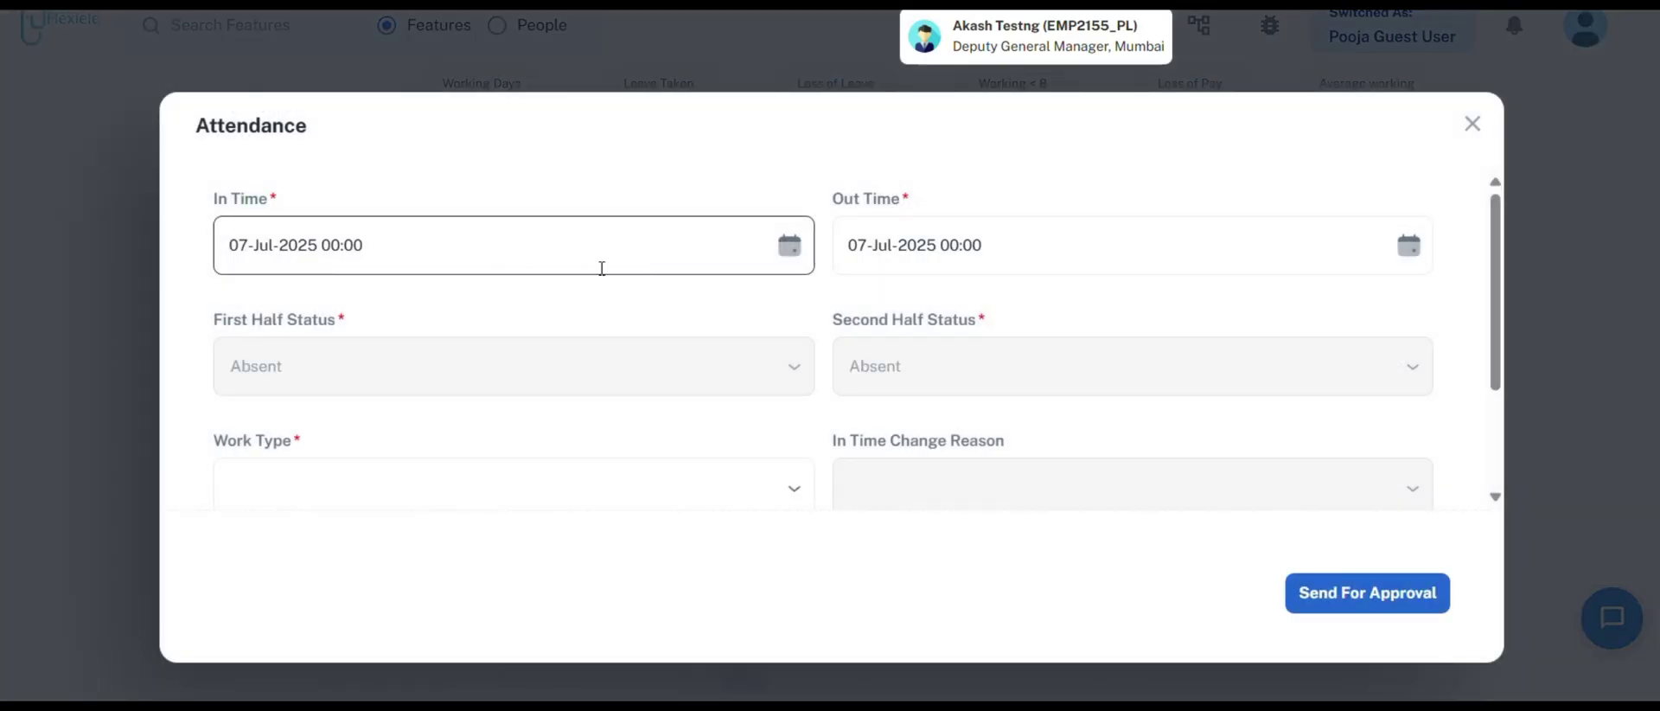
Set the In Time of the attendance regularization to 07-Jul-2025 09:30.
{"action": "triple_click", "coordinate": [578, 233]}
{"action": "scroll", "coordinate": [581, 232], "scroll_direction": "down", "scroll_amount": 1}
{"action": "scroll", "coordinate": [581, 233], "scroll_direction": "up", "scroll_amount": 1}
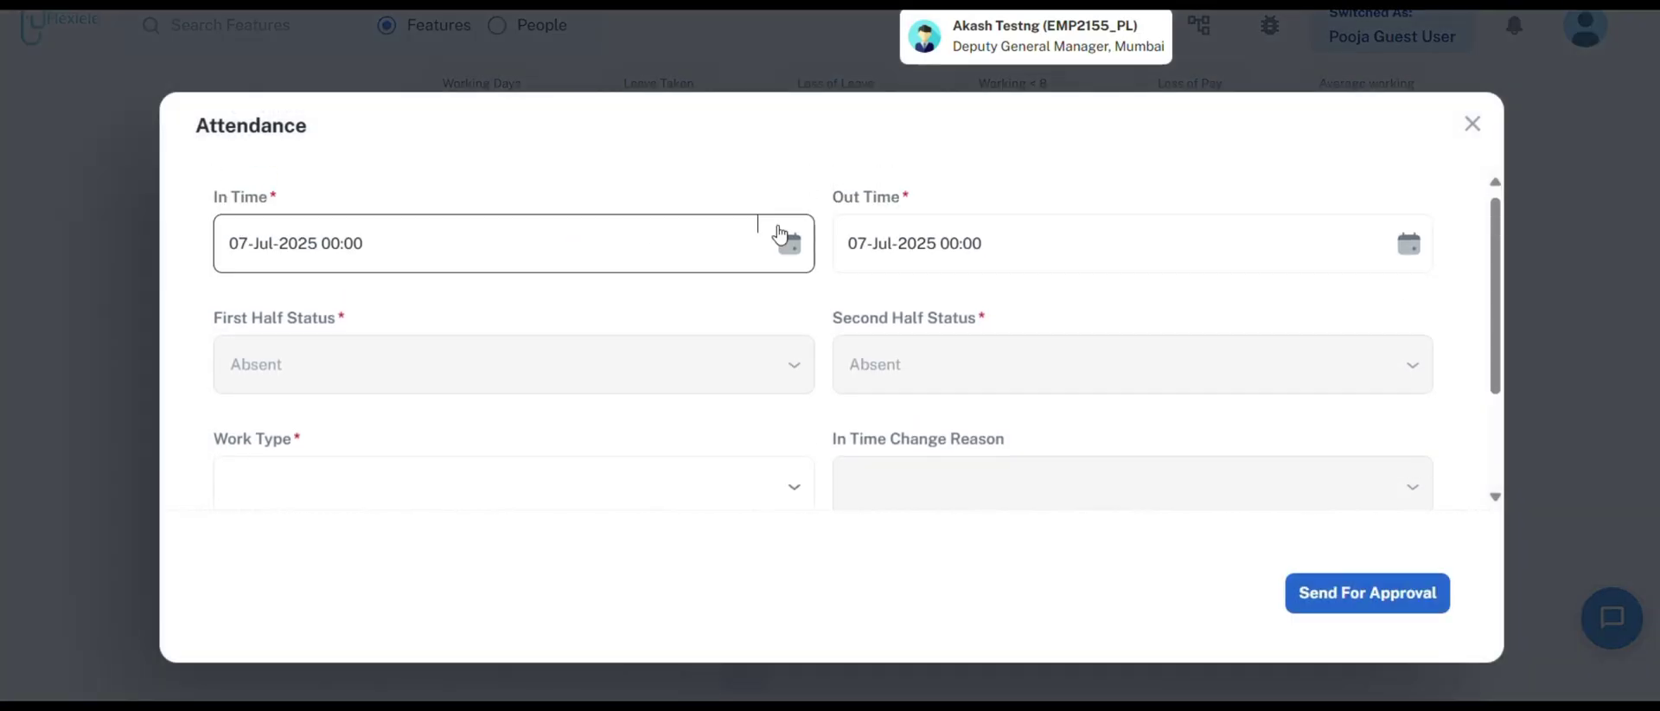
{"action": "scroll", "coordinate": [785, 236], "scroll_direction": "down", "scroll_amount": 2}
{"action": "scroll", "coordinate": [789, 227], "scroll_direction": "up", "scroll_amount": 2}
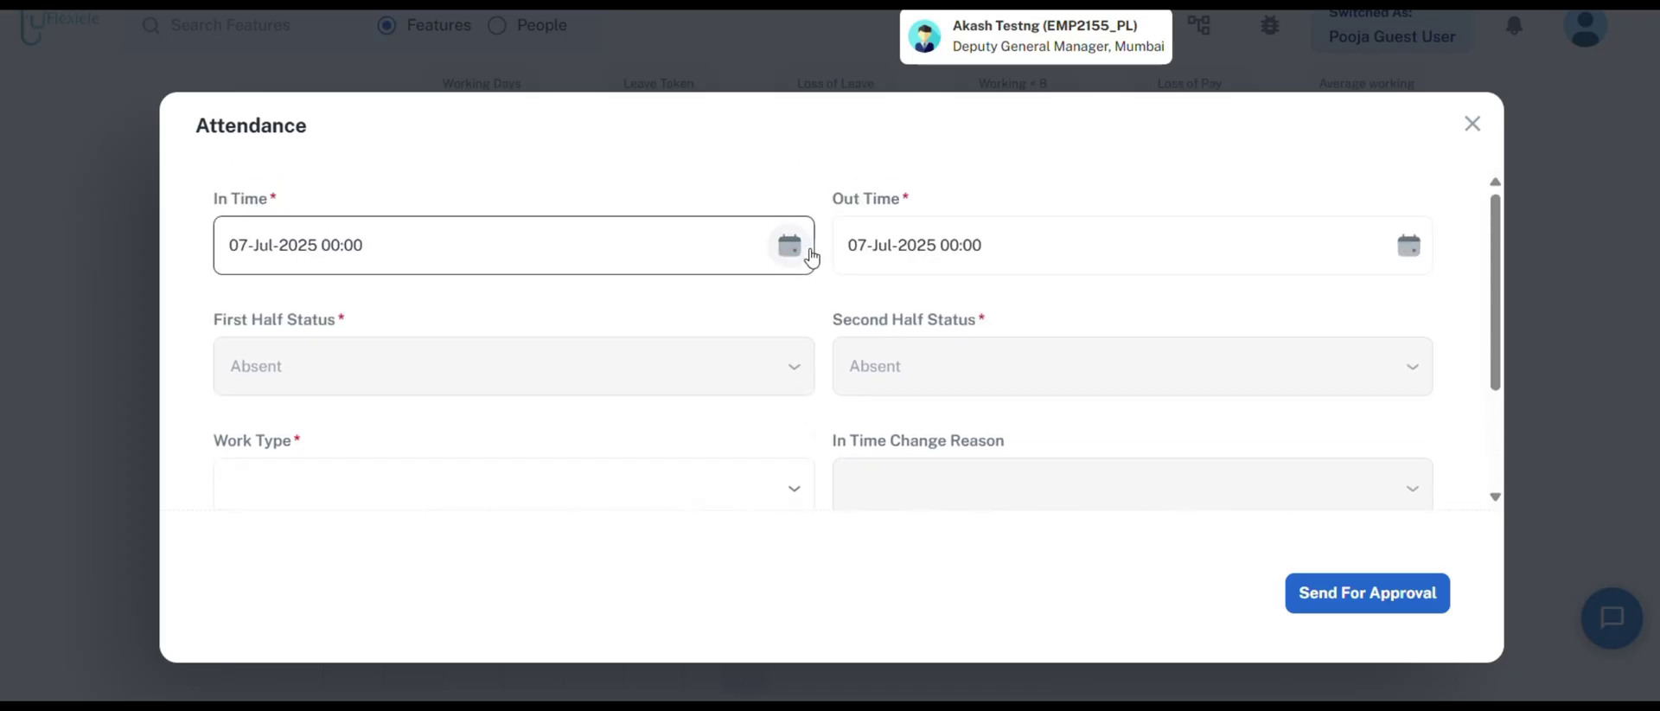
{"action": "left_click", "coordinate": [789, 244]}
{"action": "scroll", "coordinate": [605, 596], "scroll_direction": "down", "scroll_amount": 2}
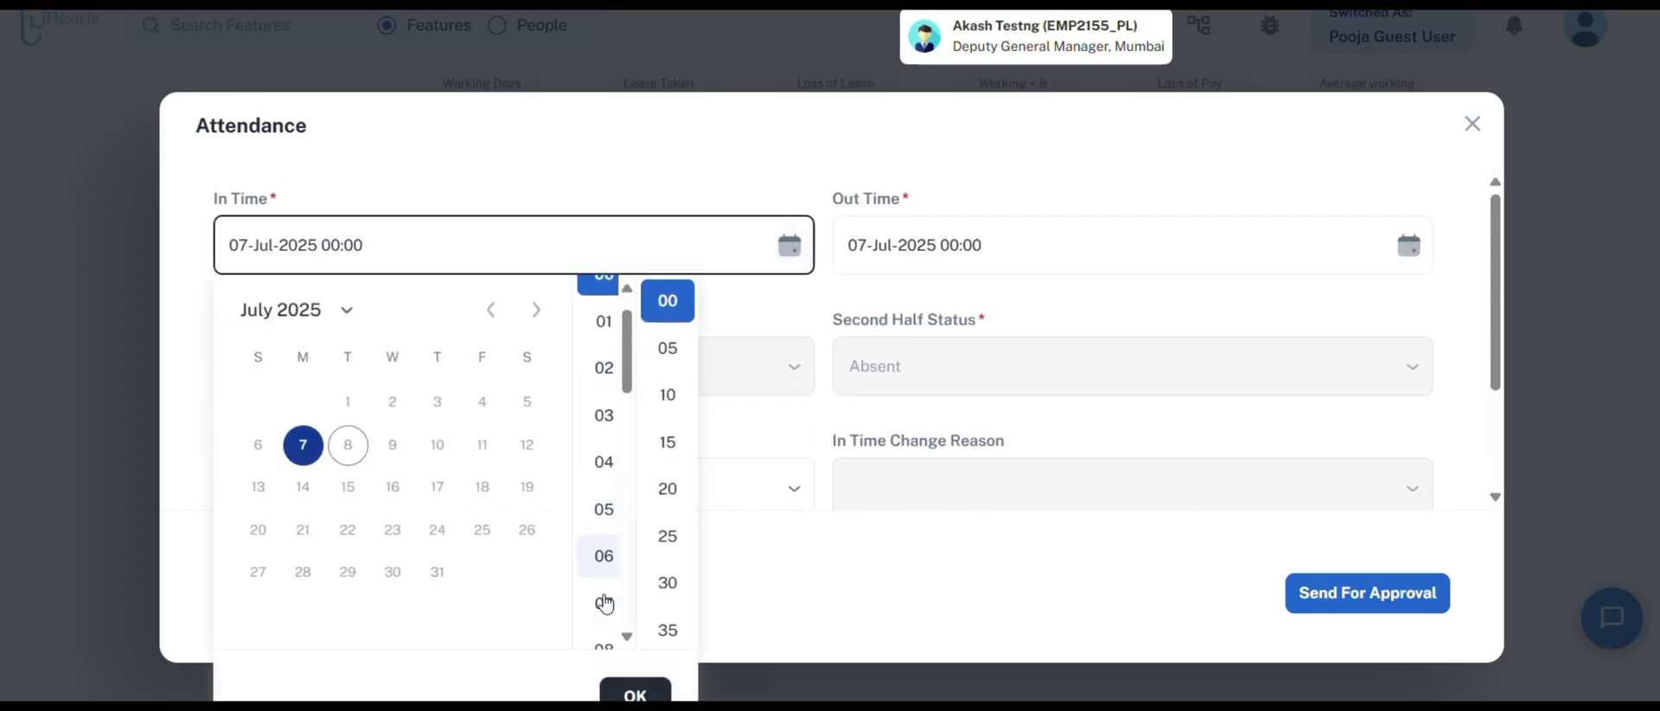
{"action": "left_click", "coordinate": [614, 608]}
{"action": "left_click", "coordinate": [667, 582]}
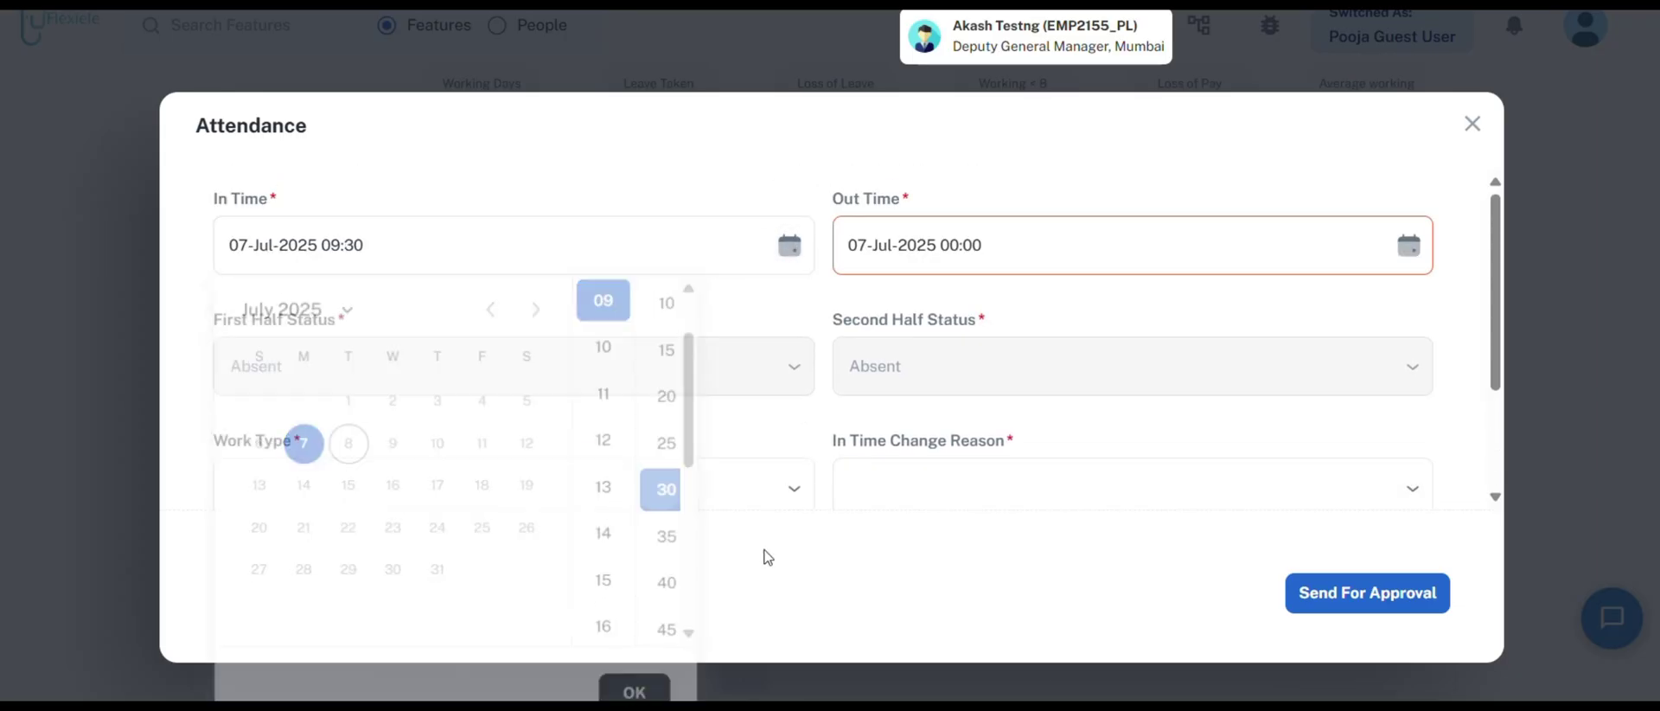
Set the Out Time to 07-Jul-2025 18:30, try to send the regularization for approval and close the form.
{"action": "left_click", "coordinate": [1410, 247]}
{"action": "scroll", "coordinate": [1219, 419], "scroll_direction": "down", "scroll_amount": 7}
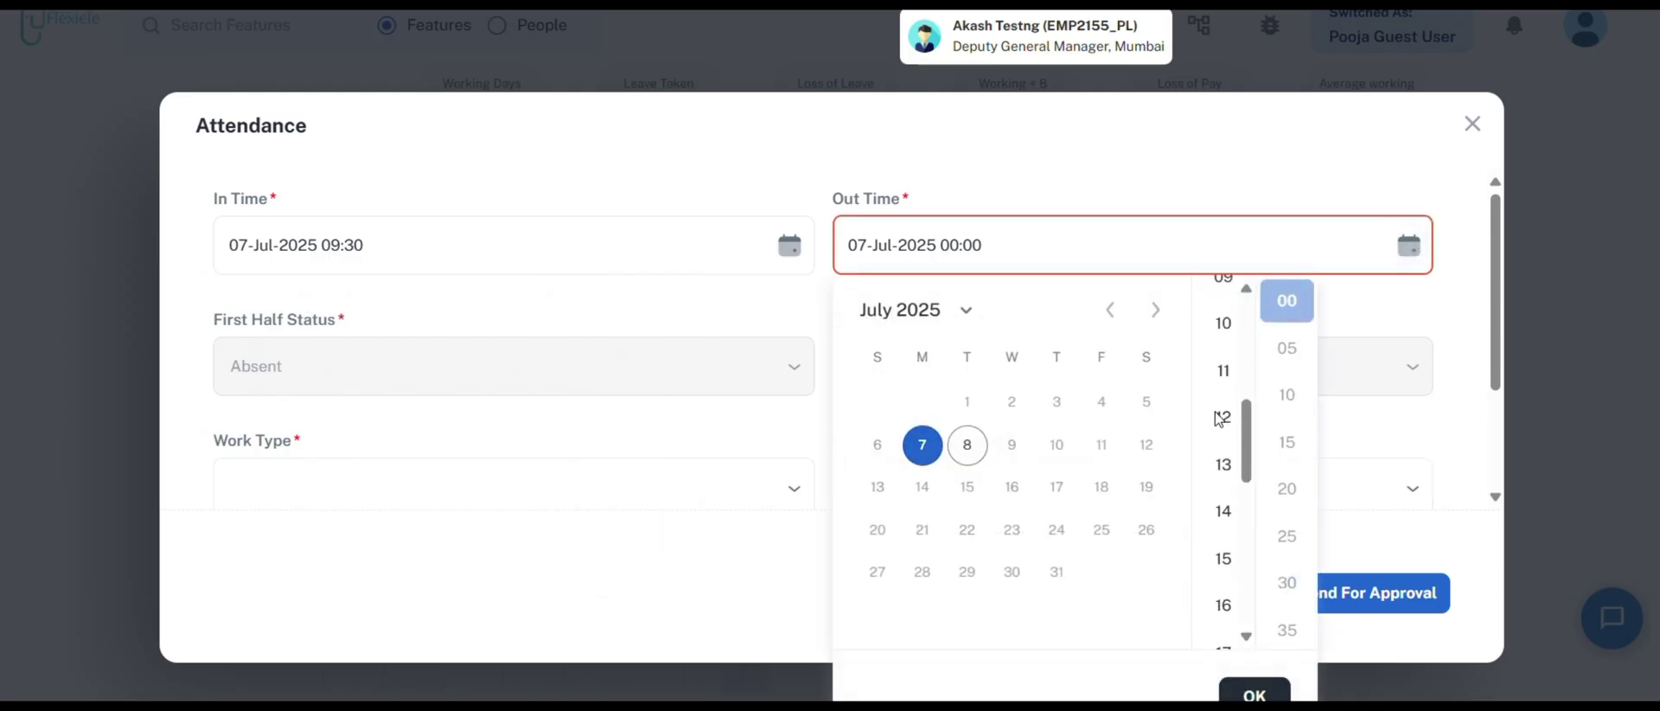
{"action": "left_click", "coordinate": [1224, 477]}
{"action": "left_click", "coordinate": [1287, 582]}
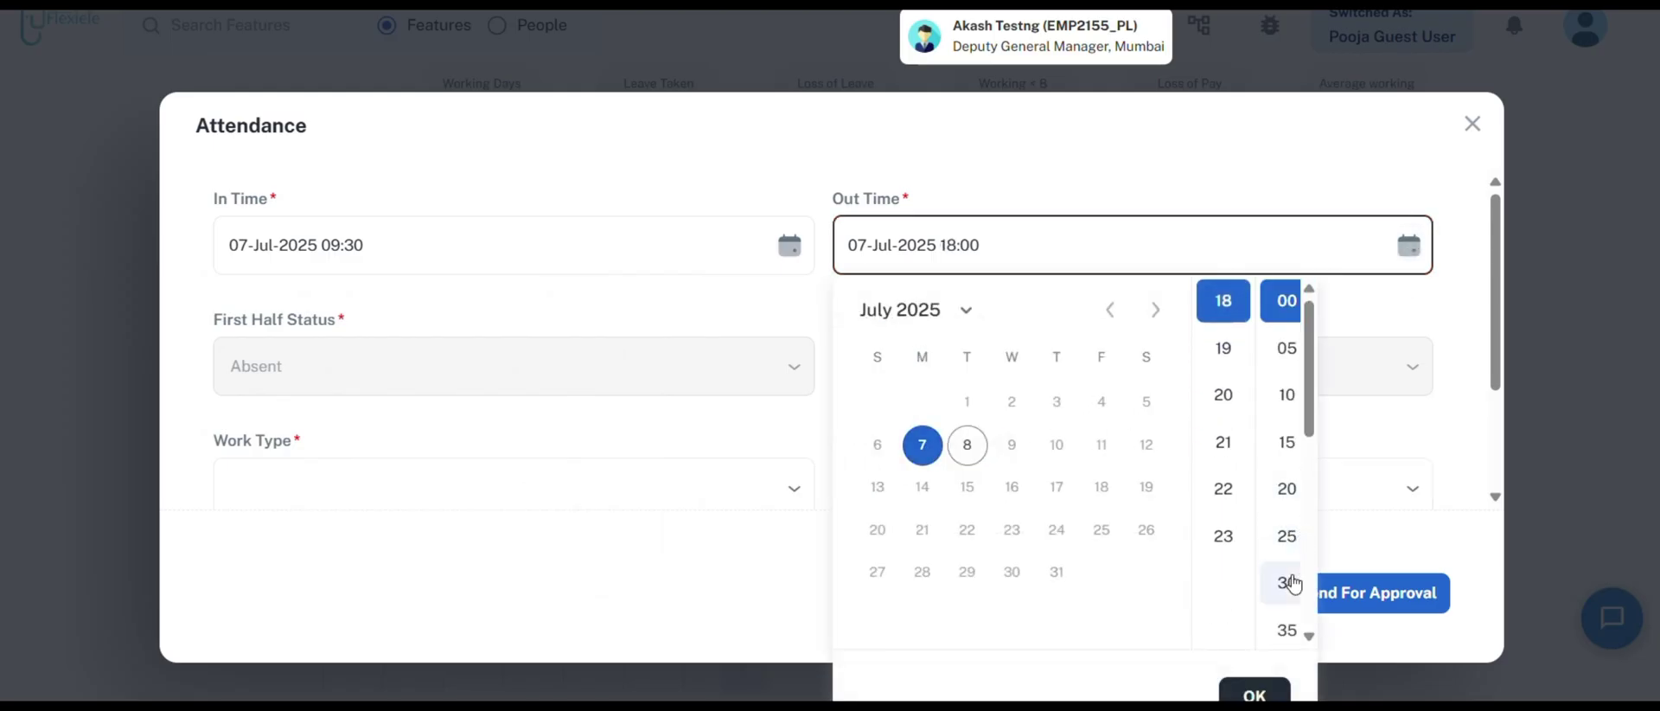
{"action": "left_click", "coordinate": [1382, 593]}
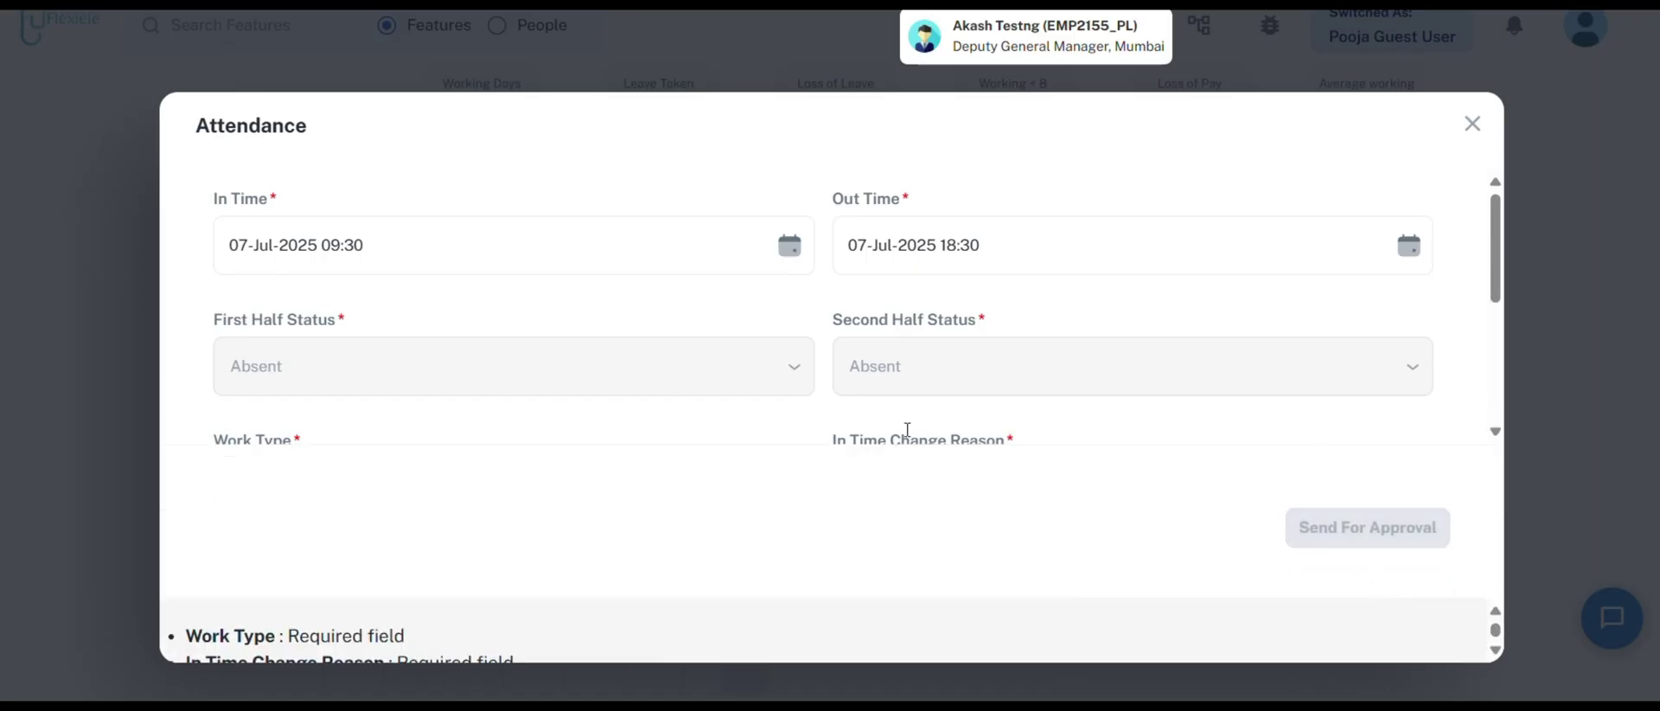
{"action": "scroll", "coordinate": [905, 428], "scroll_direction": "up", "scroll_amount": 5}
{"action": "left_click", "coordinate": [1472, 123]}
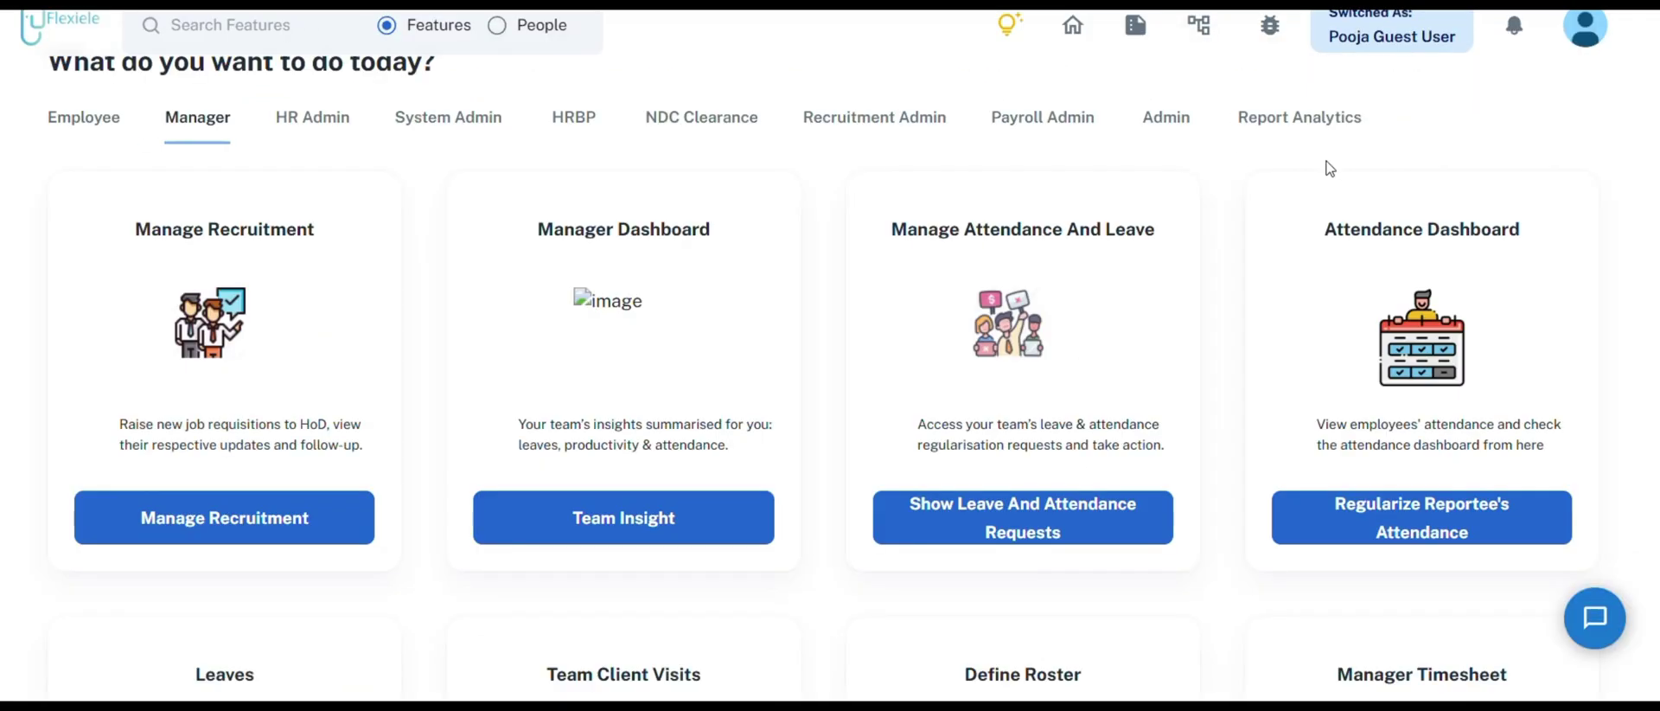
Open Apply Reportee's Leave from the Manager features for the first reportee found by searching for "tes".
{"action": "scroll", "coordinate": [1341, 171], "scroll_direction": "down", "scroll_amount": 5}
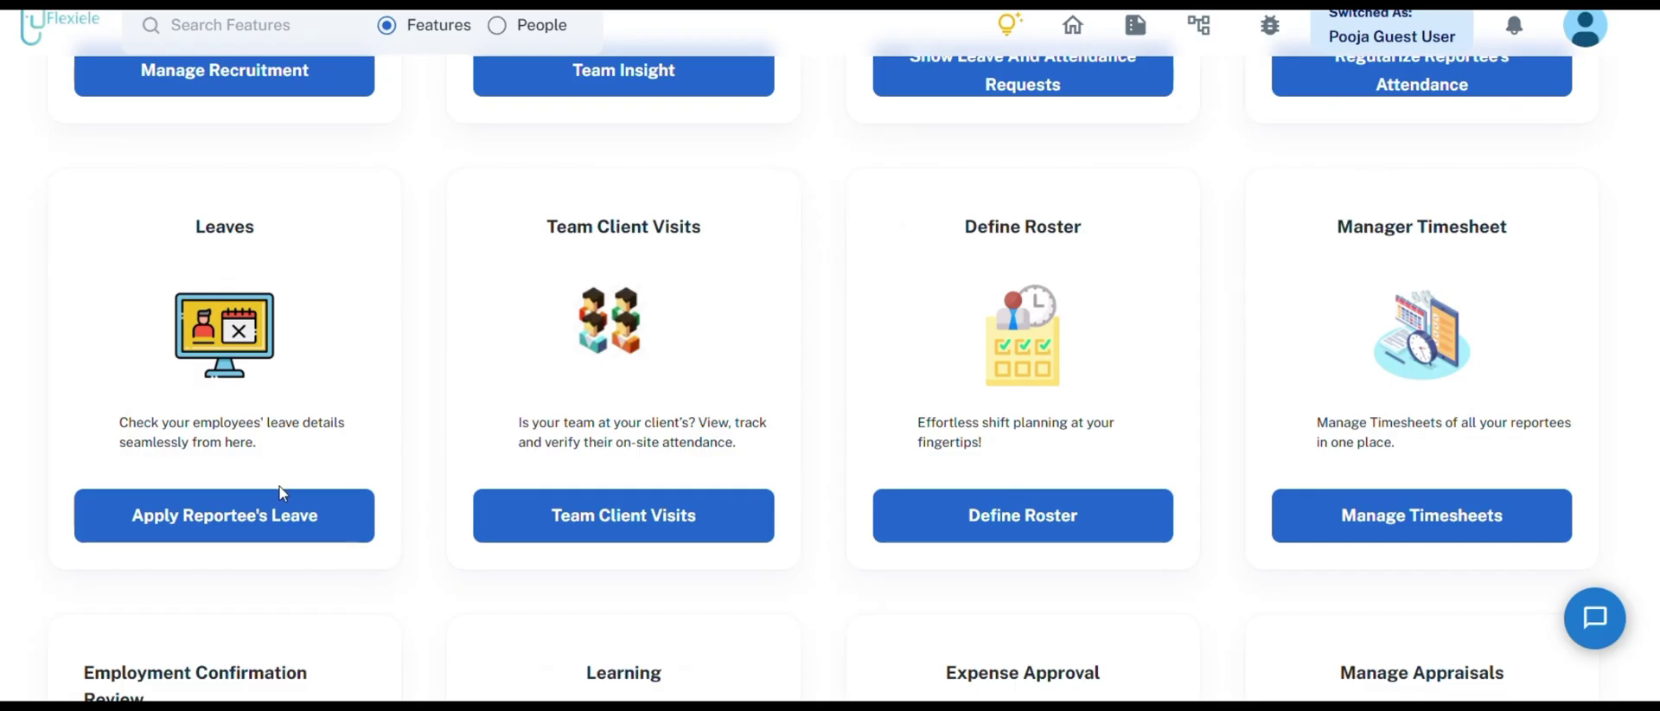
{"action": "left_click", "coordinate": [245, 518]}
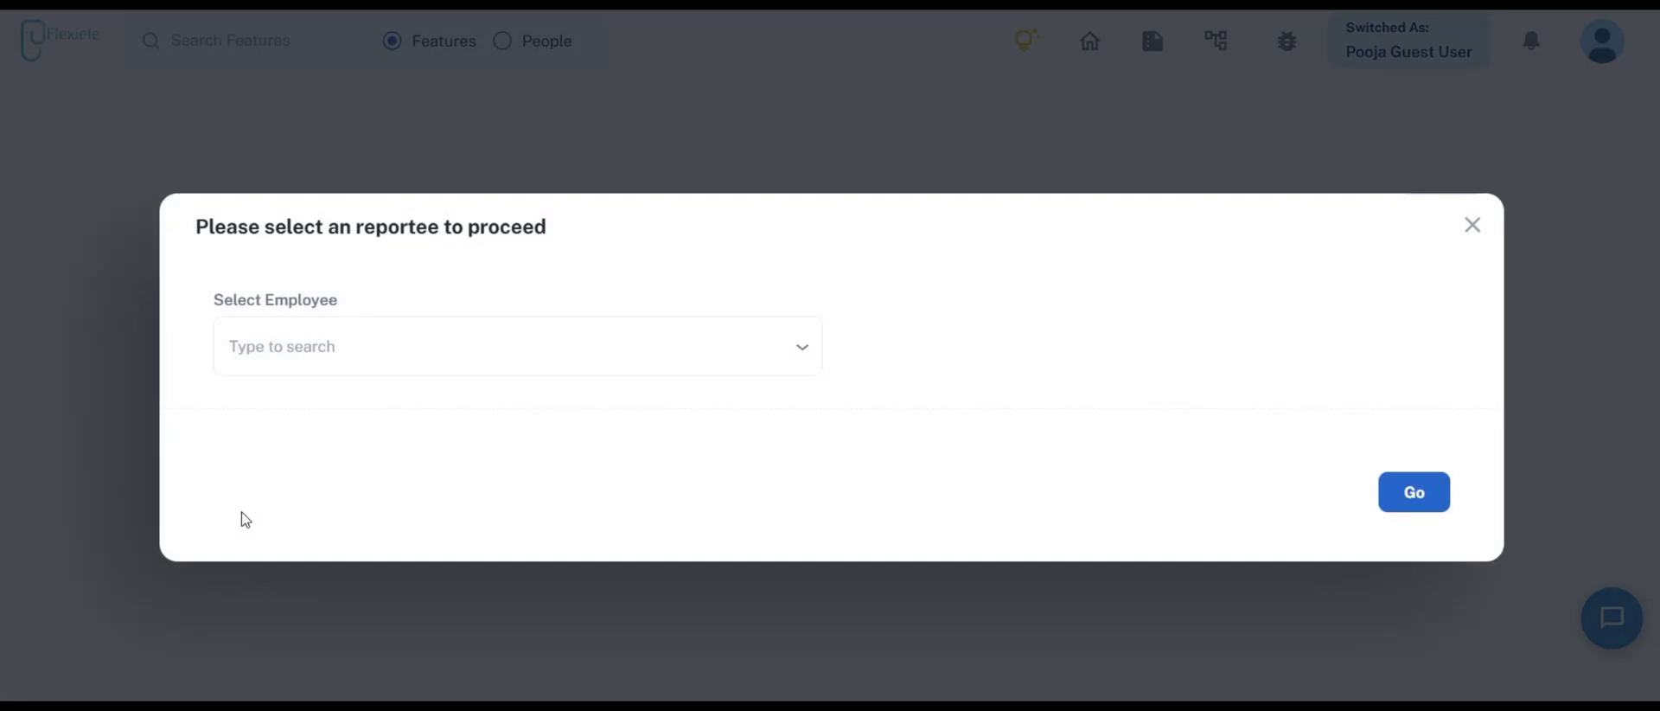
{"action": "left_click", "coordinate": [353, 356]}
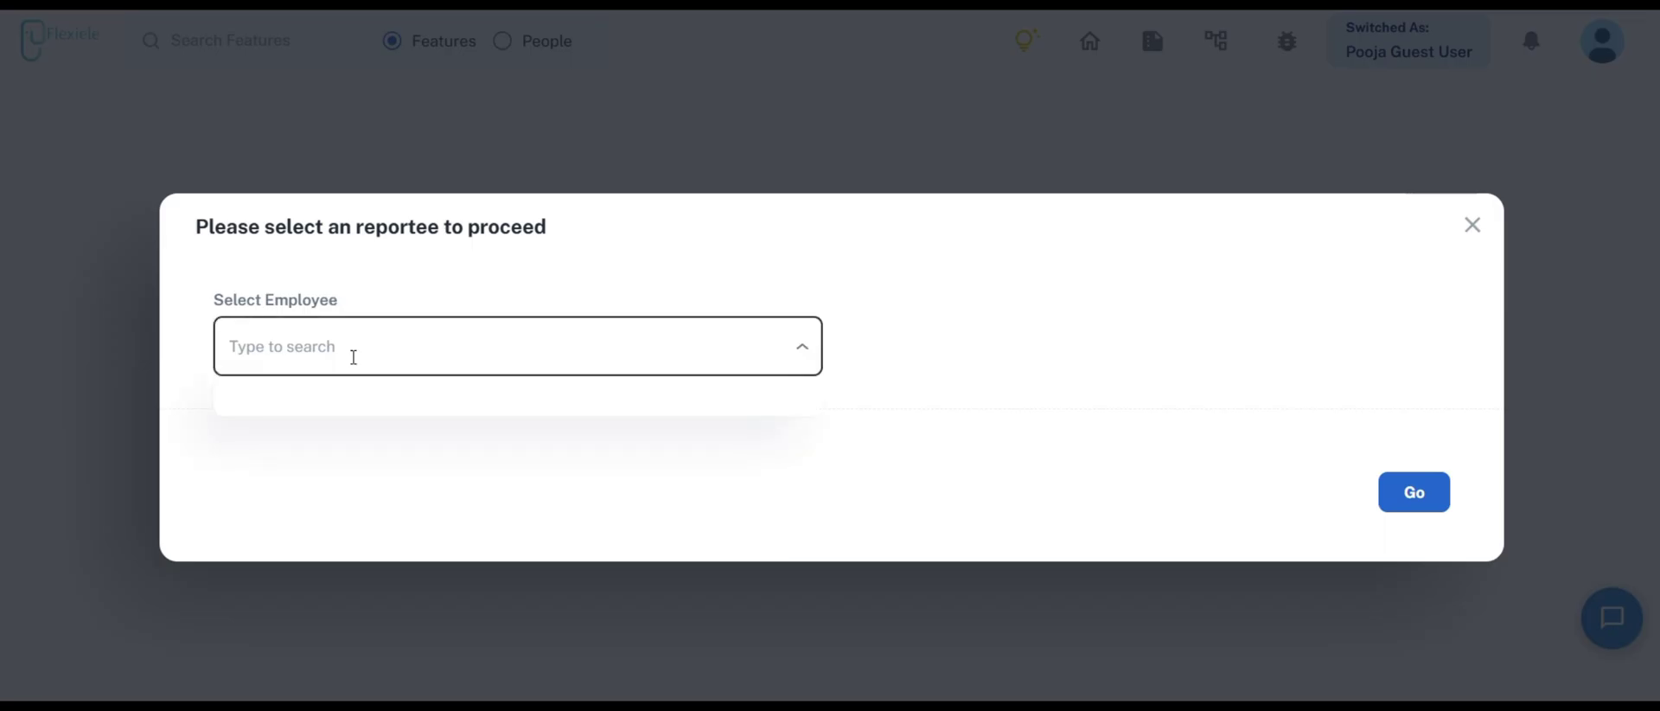
{"action": "type", "text": "tes"}
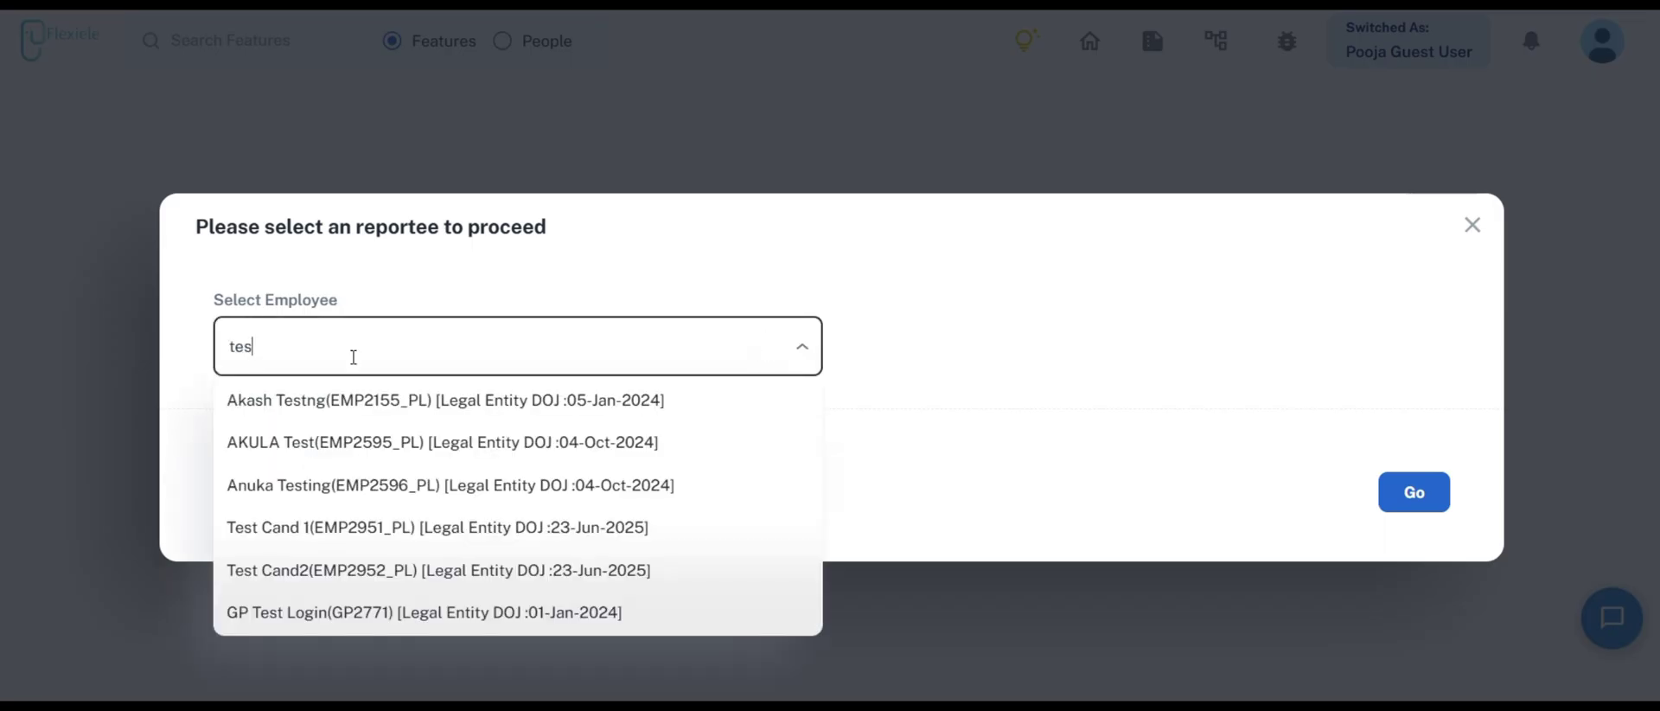
{"action": "left_click", "coordinate": [459, 393]}
{"action": "left_click", "coordinate": [1445, 514]}
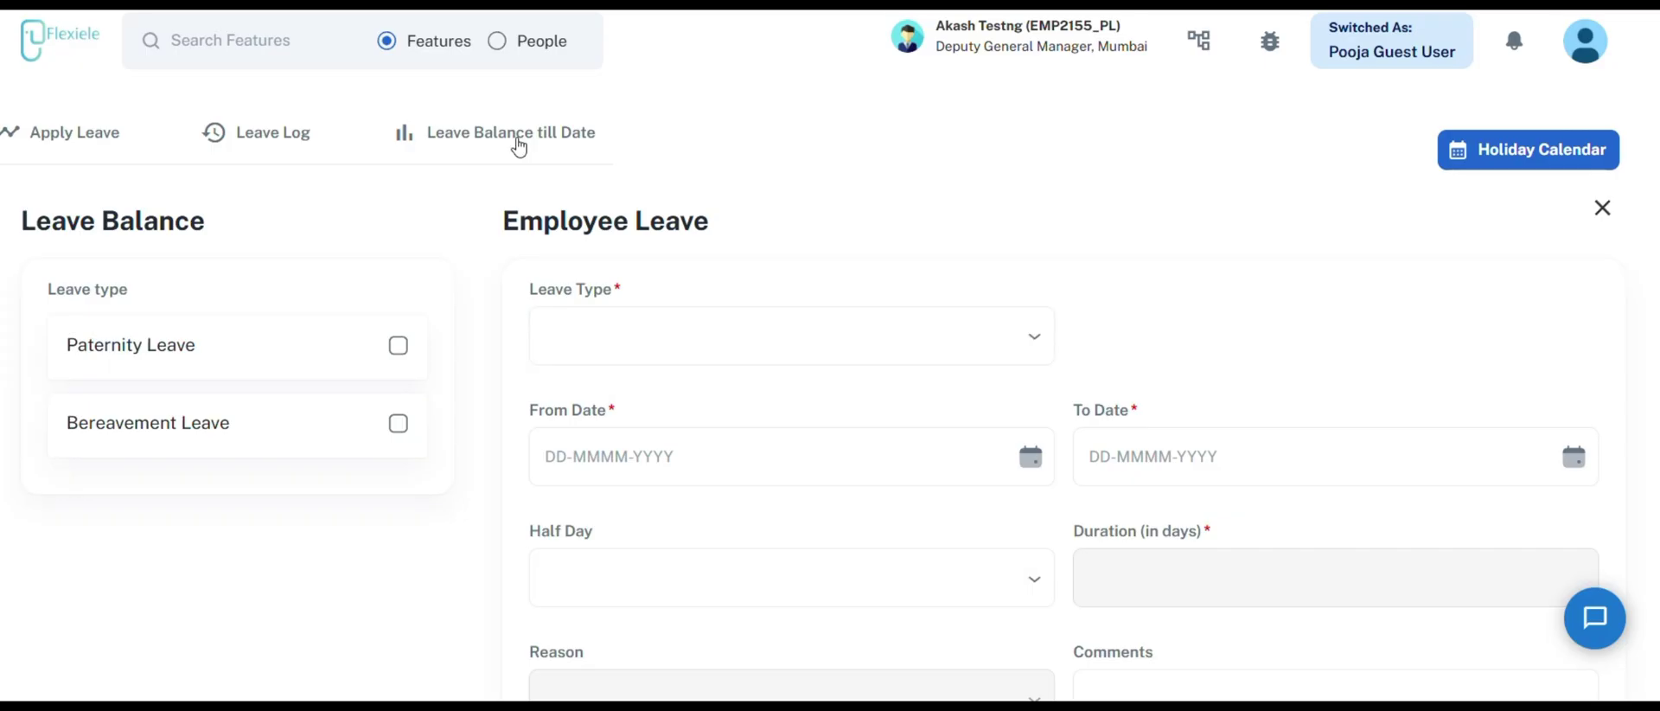
Examine the Employee Leave form, including the leave type options, and try to send the blank request for approval.
{"action": "key", "text": "Tab"}
{"action": "left_click", "coordinate": [812, 314]}
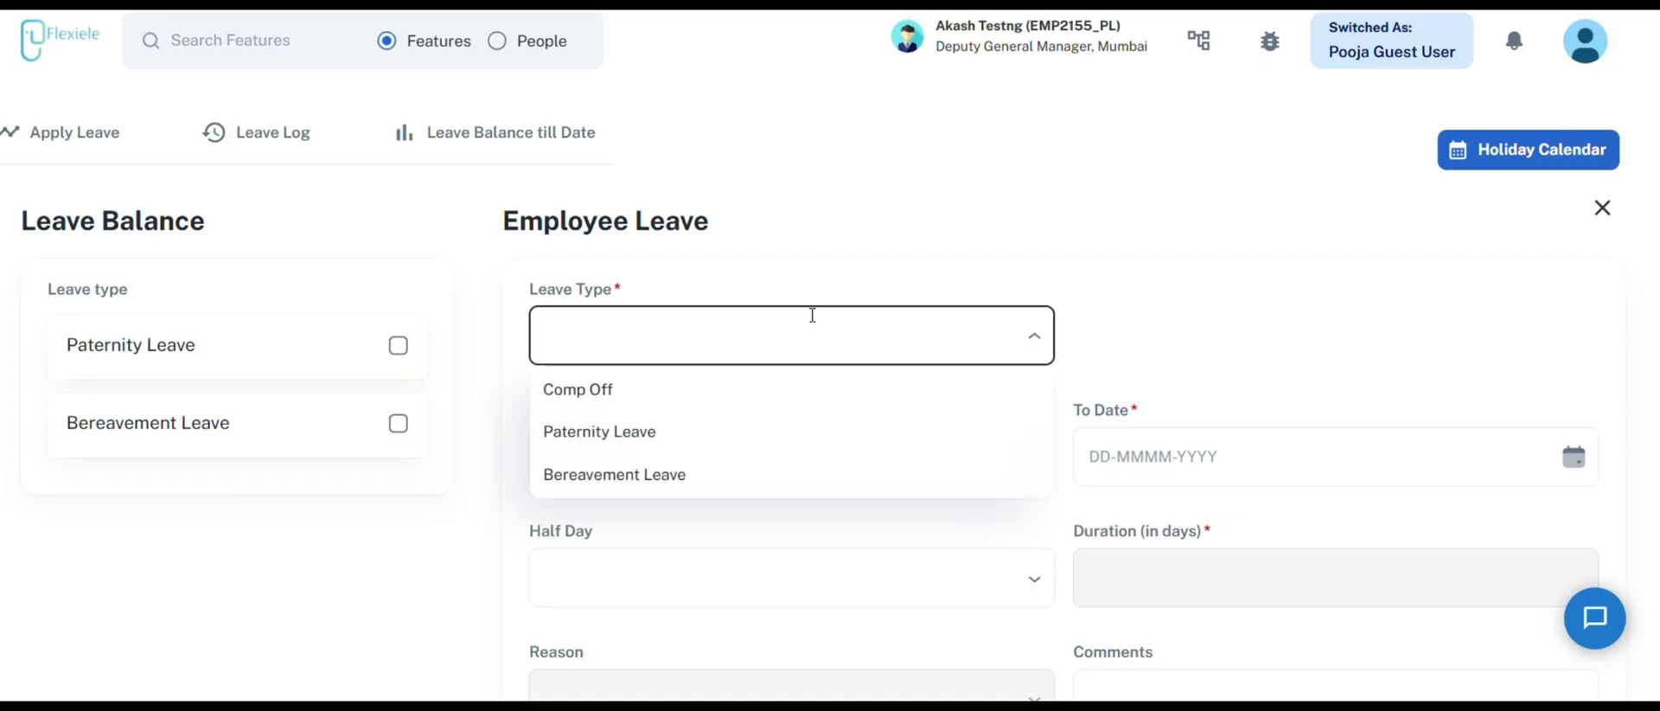
{"action": "scroll", "coordinate": [897, 138], "scroll_direction": "down", "scroll_amount": 3}
{"action": "left_click", "coordinate": [899, 118]}
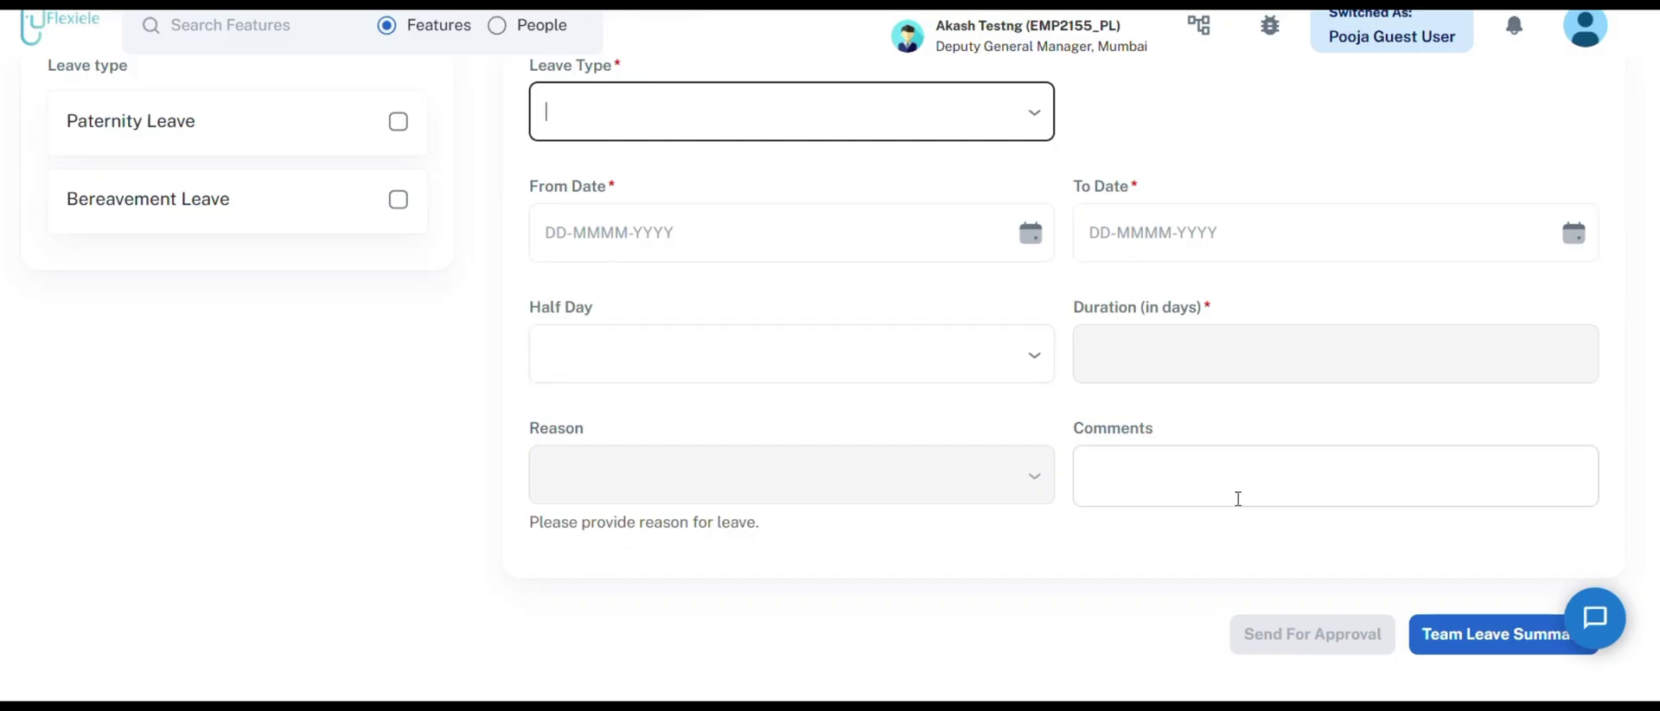
{"action": "left_click", "coordinate": [1347, 459]}
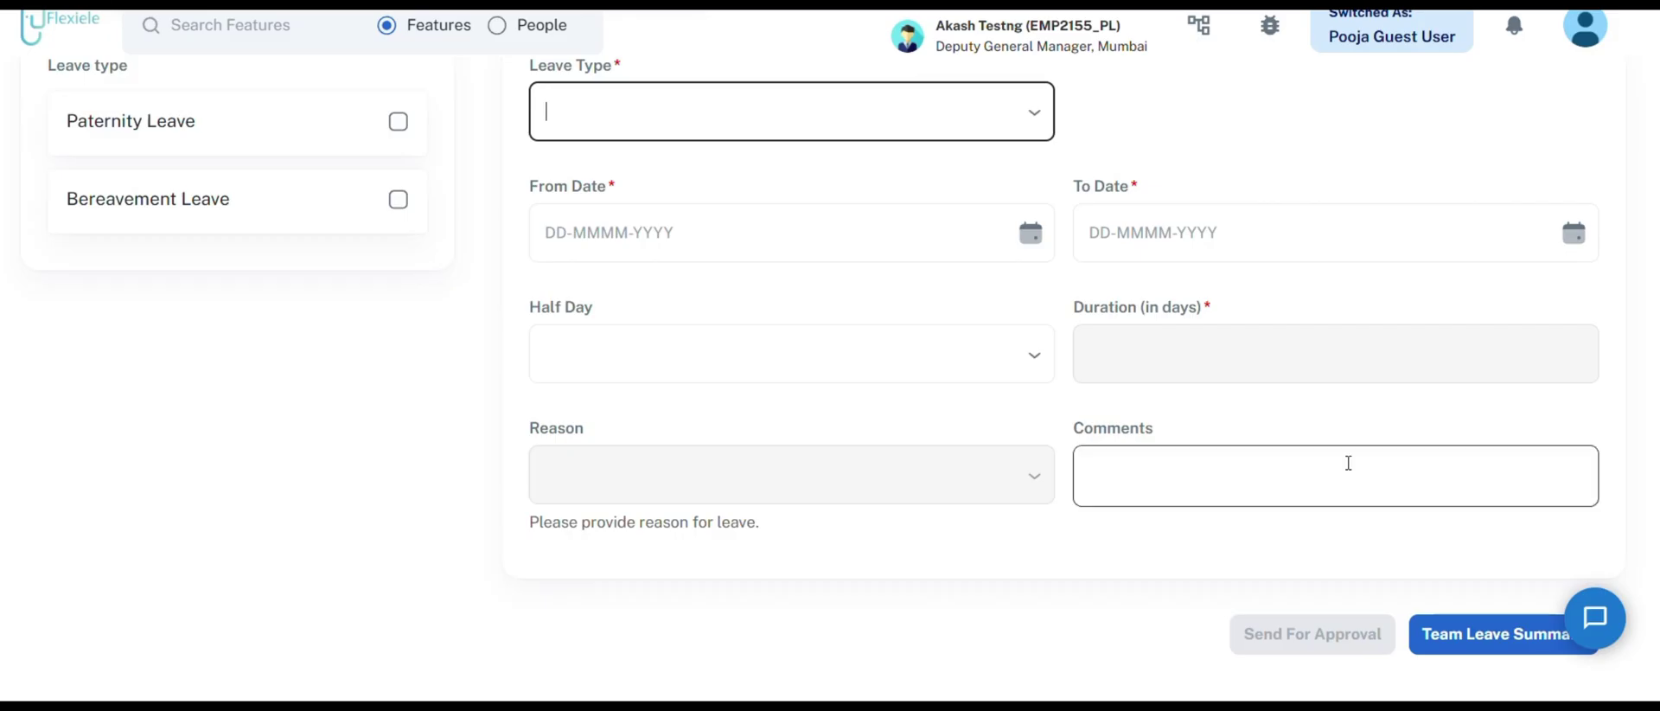
{"action": "scroll", "coordinate": [1350, 469], "scroll_direction": "down", "scroll_amount": 3}
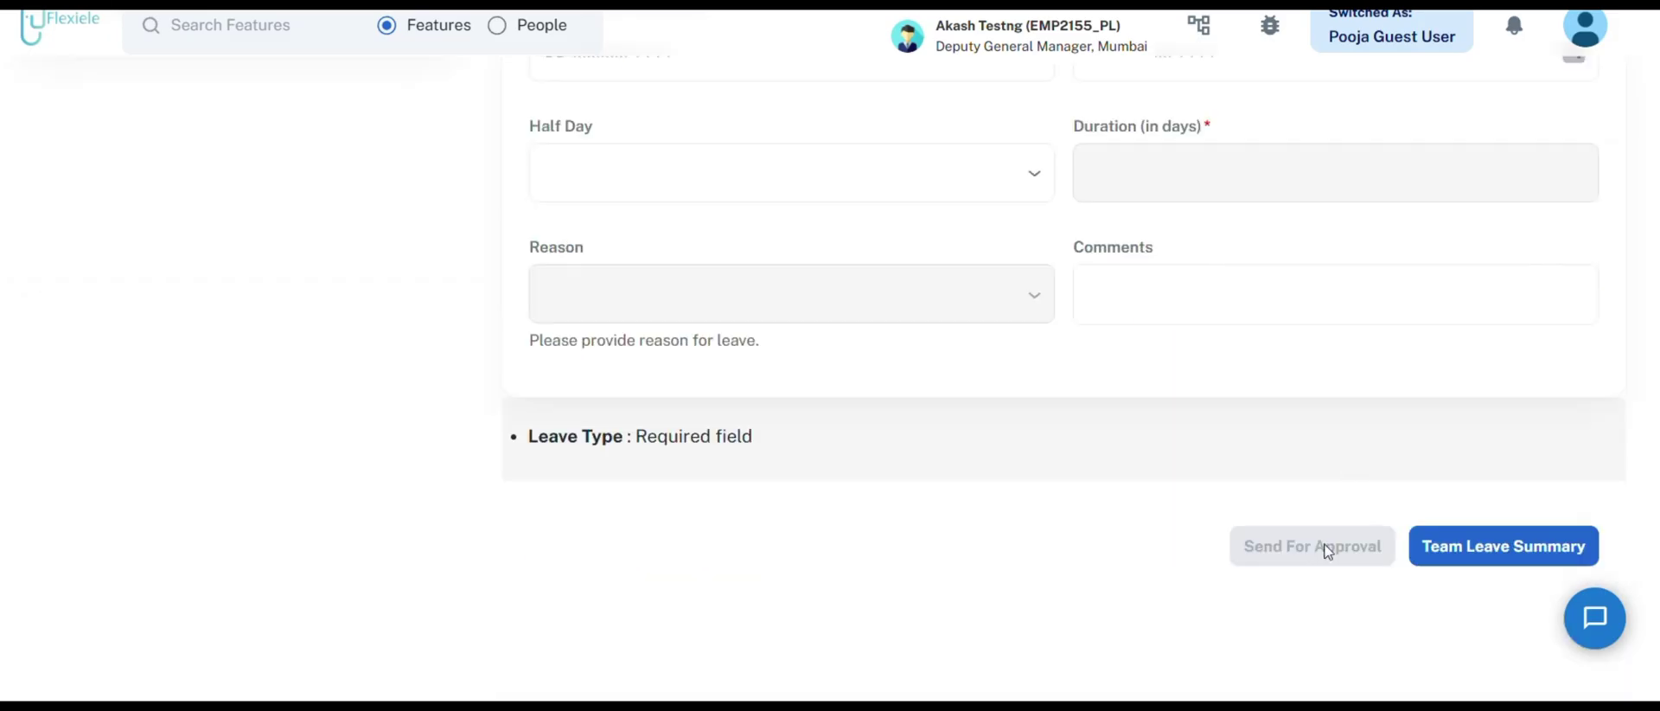
{"action": "triple_click", "coordinate": [1279, 428]}
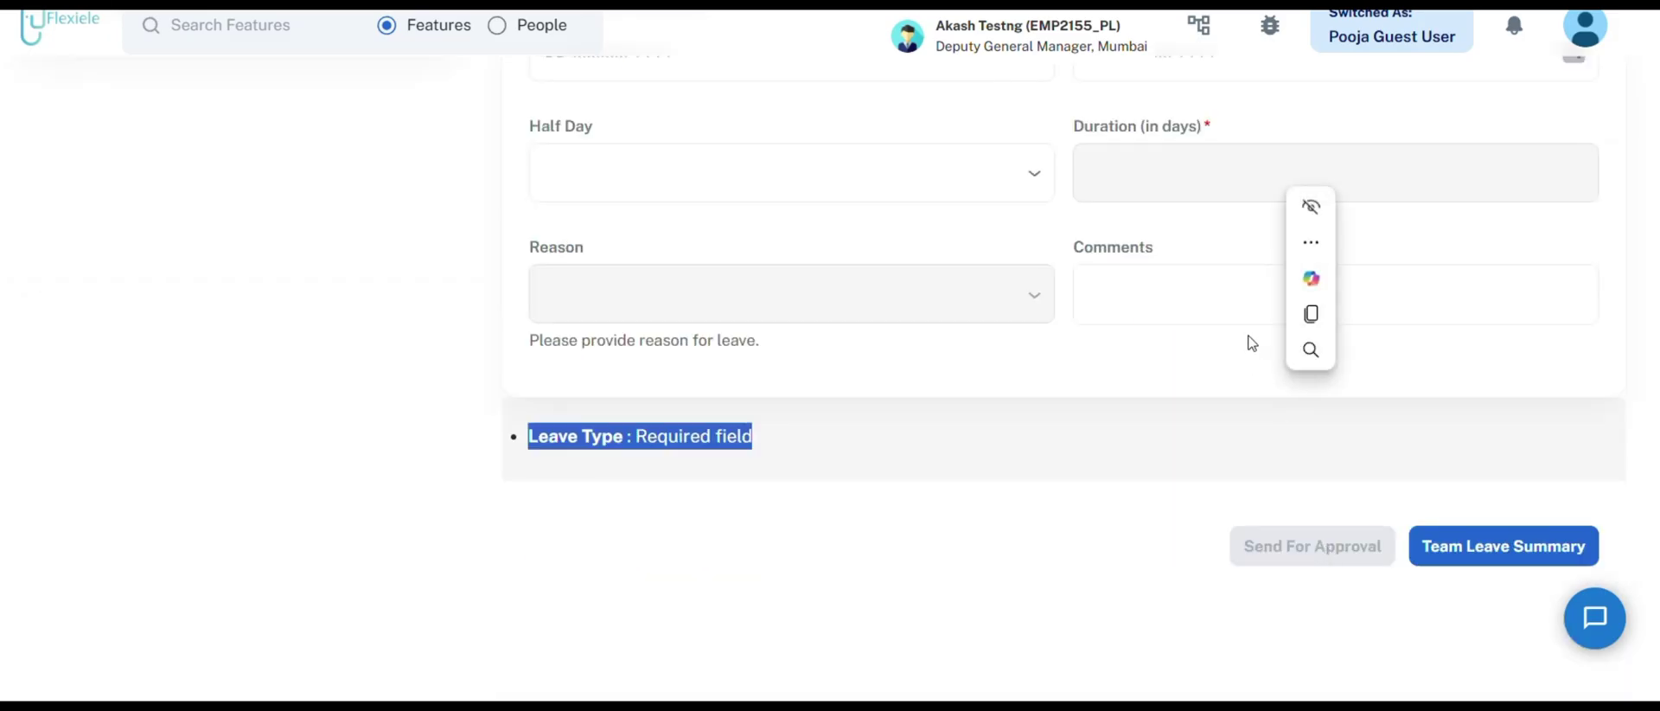
Leave the blank Employee Leave form and open Team Client Visits from the Manager features.
{"action": "left_click", "coordinate": [950, 299]}
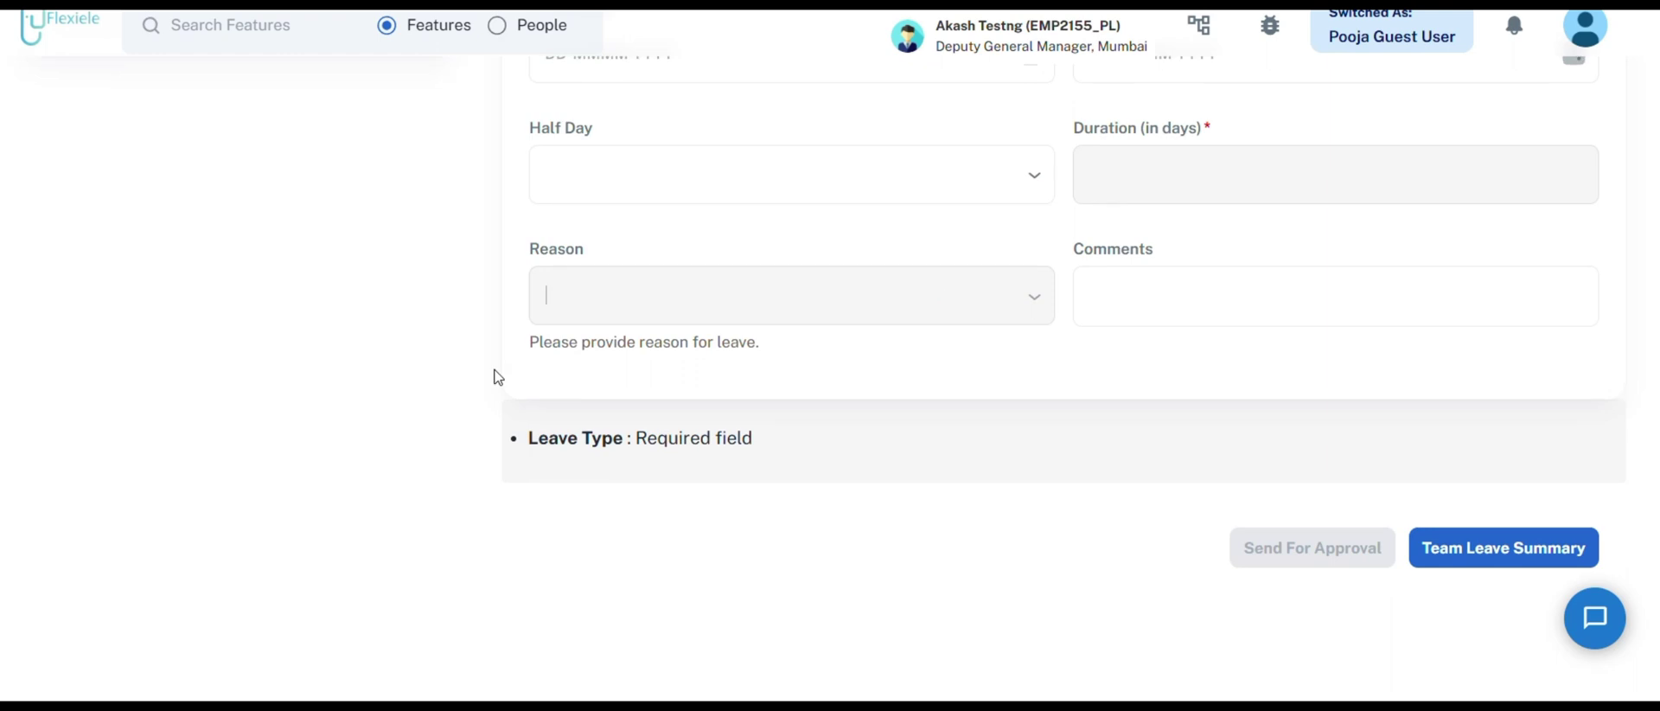
{"action": "scroll", "coordinate": [498, 377], "scroll_direction": "up", "scroll_amount": 5}
{"action": "left_click", "coordinate": [559, 132]}
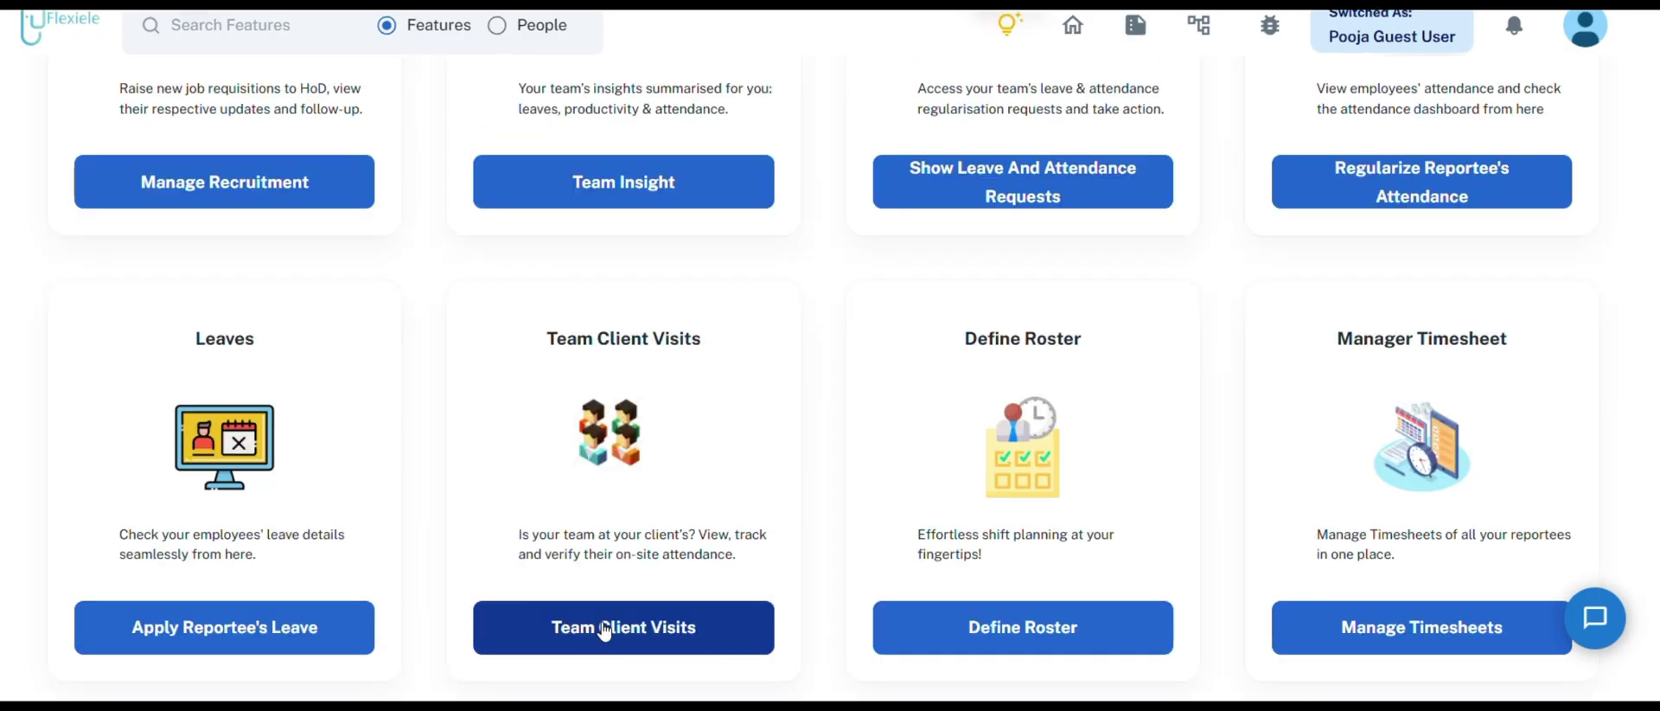
{"action": "left_click", "coordinate": [604, 629]}
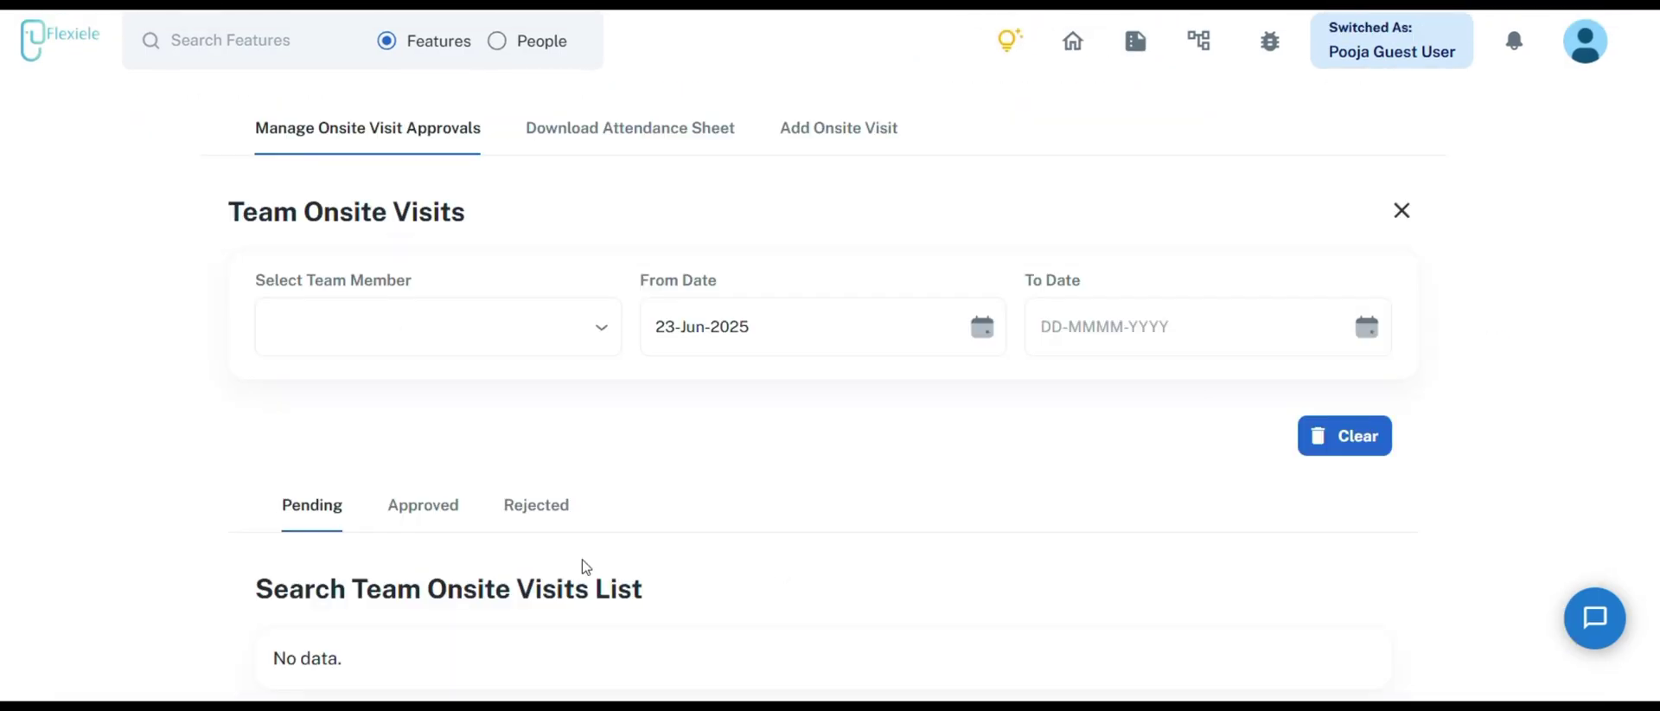
Examine the Manage Onsite Visit Approvals page, including the team member and date filters and the Pending, Approved and Rejected lists.
{"action": "scroll", "coordinate": [797, 479], "scroll_direction": "down", "scroll_amount": 1}
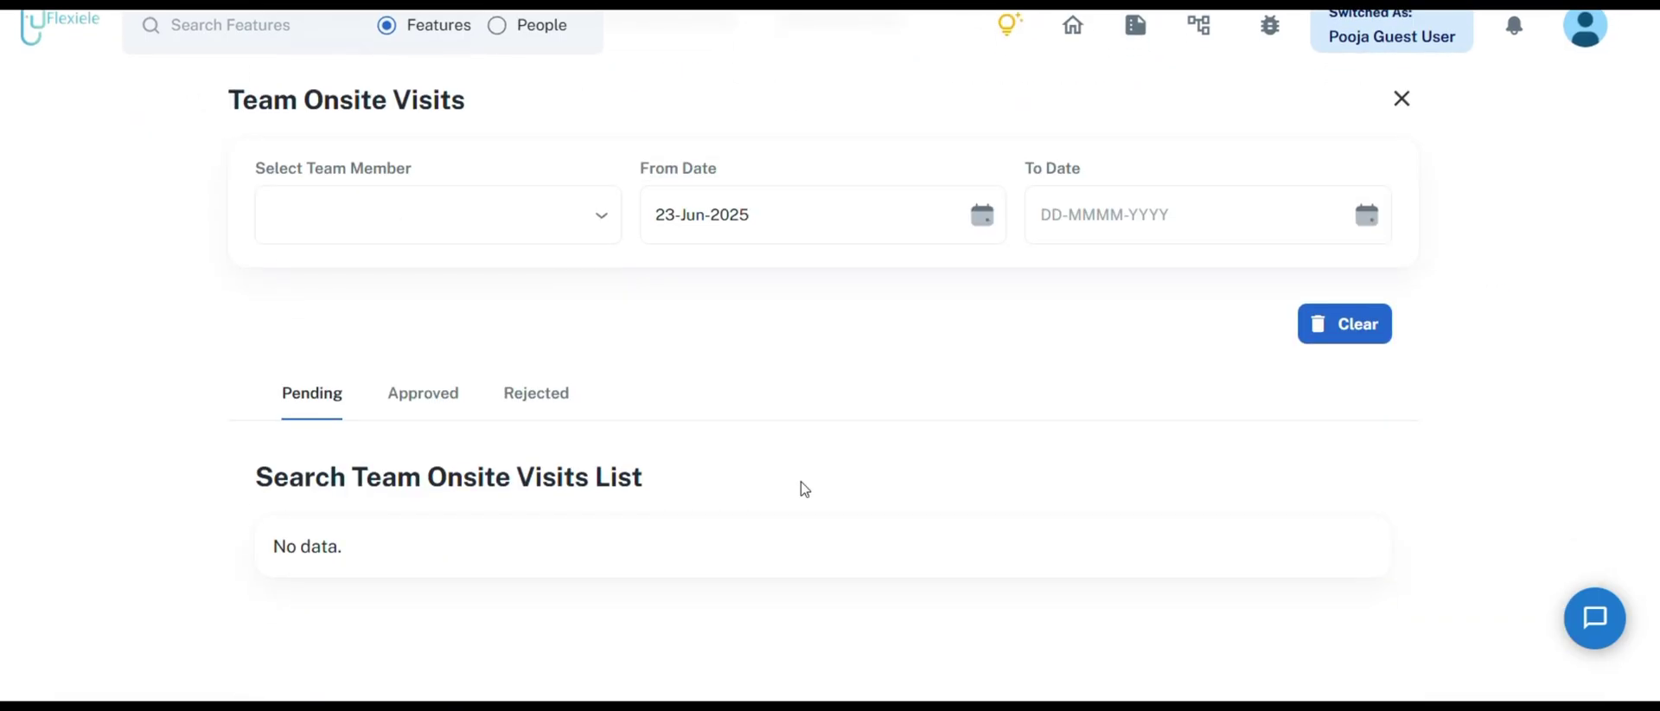
{"action": "scroll", "coordinate": [654, 142], "scroll_direction": "up", "scroll_amount": 2}
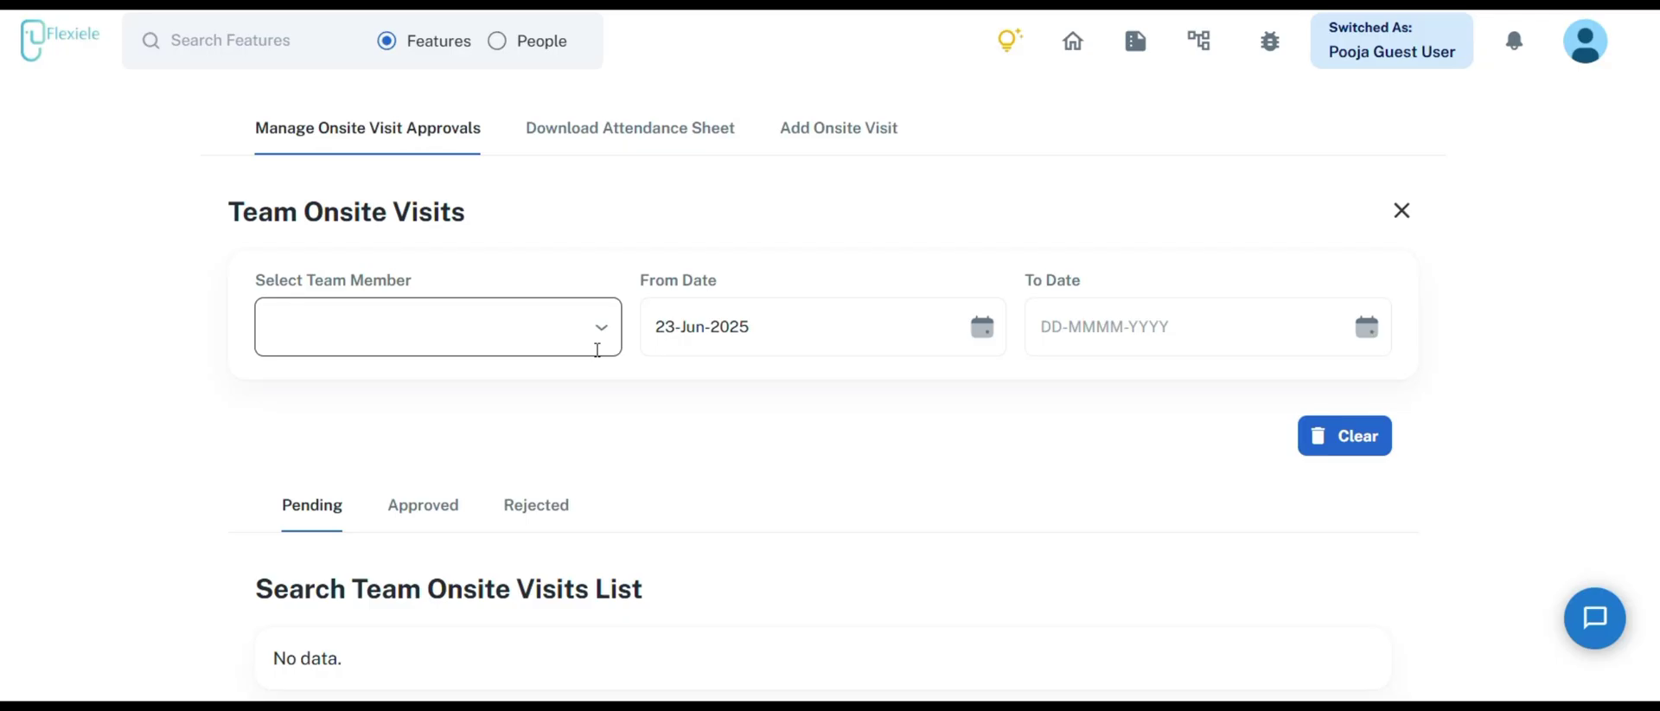
{"action": "scroll", "coordinate": [605, 341], "scroll_direction": "down", "scroll_amount": 2}
{"action": "scroll", "coordinate": [626, 333], "scroll_direction": "up", "scroll_amount": 1}
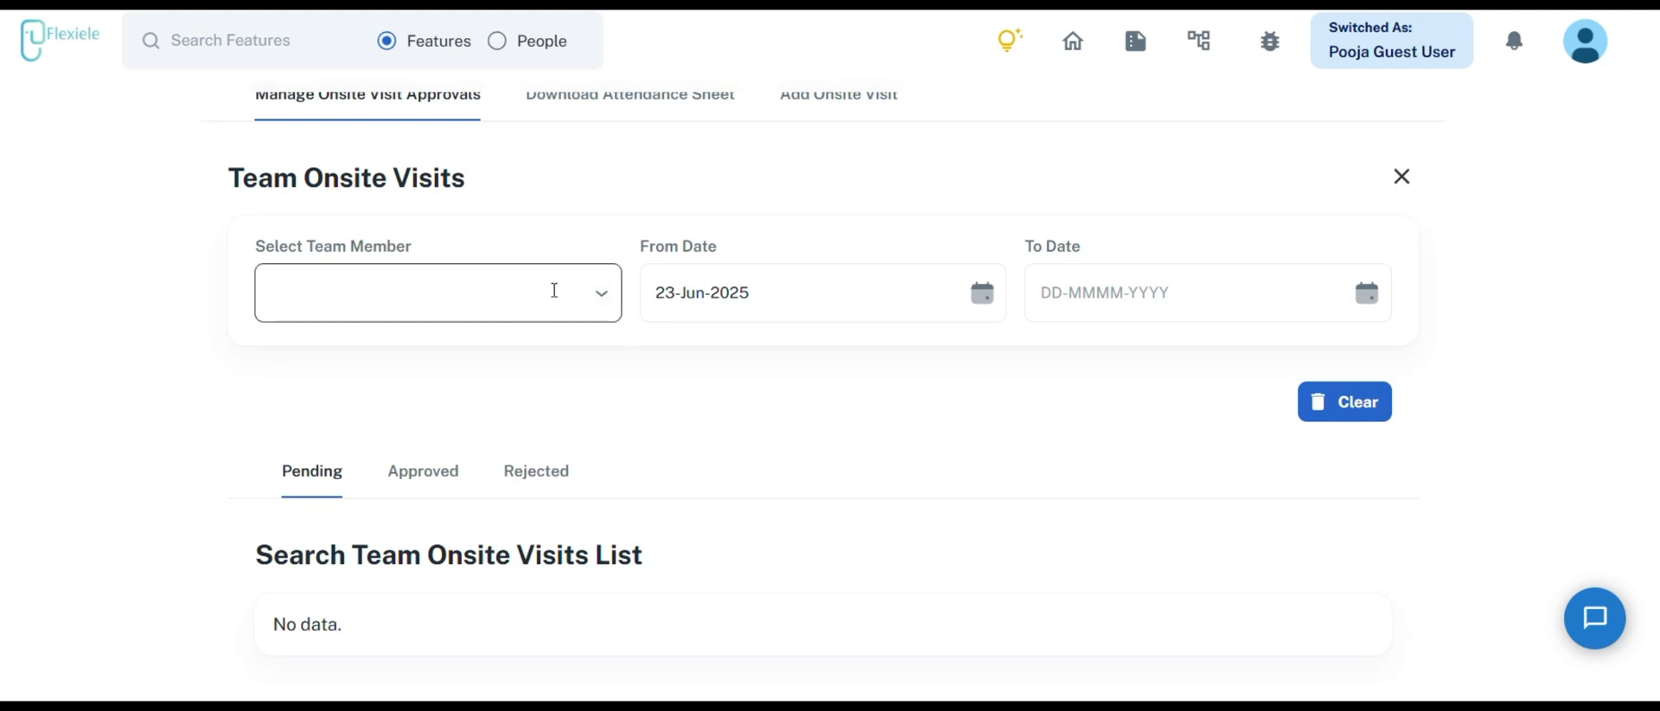
{"action": "left_click", "coordinate": [606, 302]}
{"action": "left_click", "coordinate": [610, 304]}
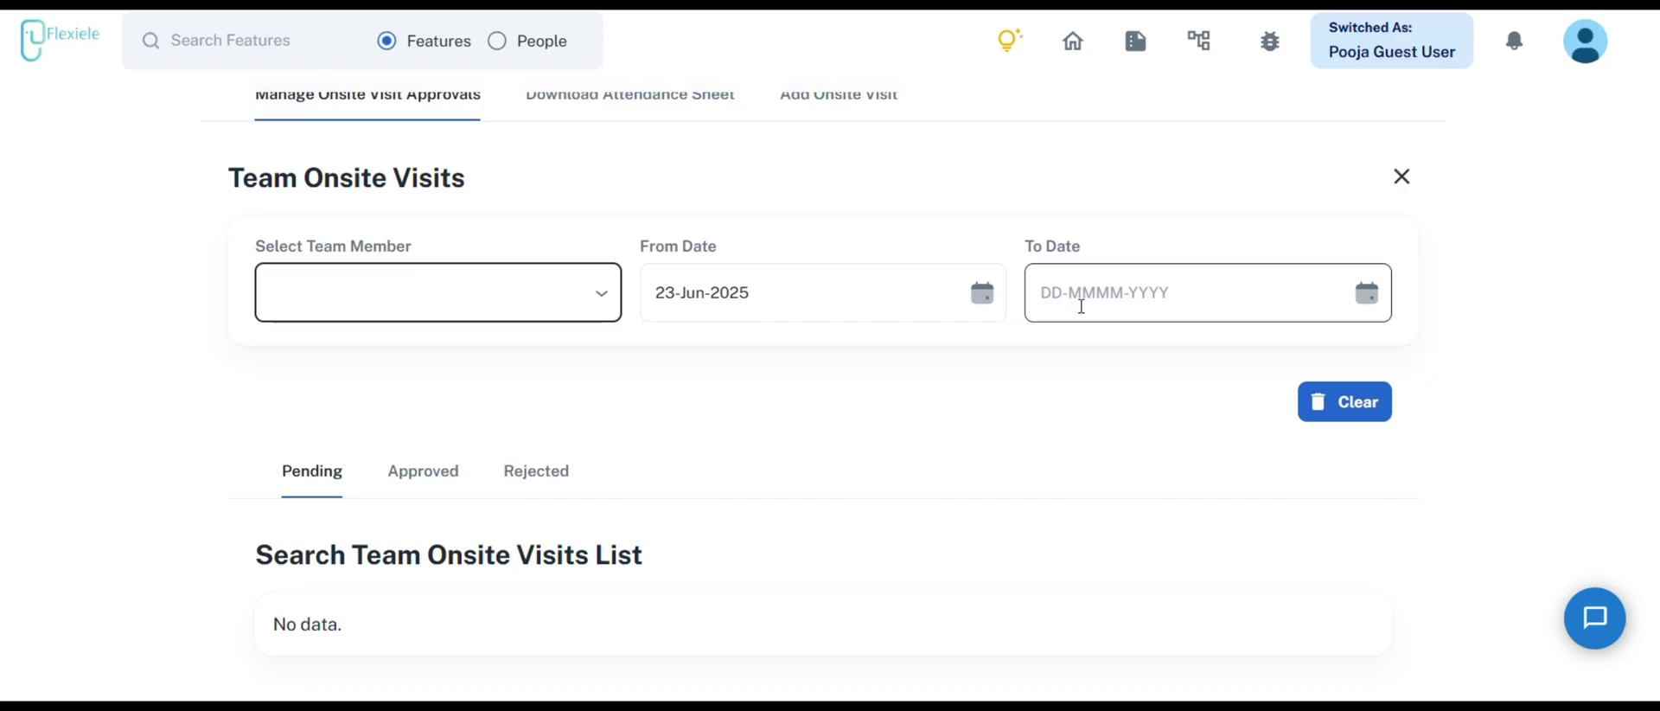
{"action": "scroll", "coordinate": [611, 133], "scroll_direction": "up", "scroll_amount": 1}
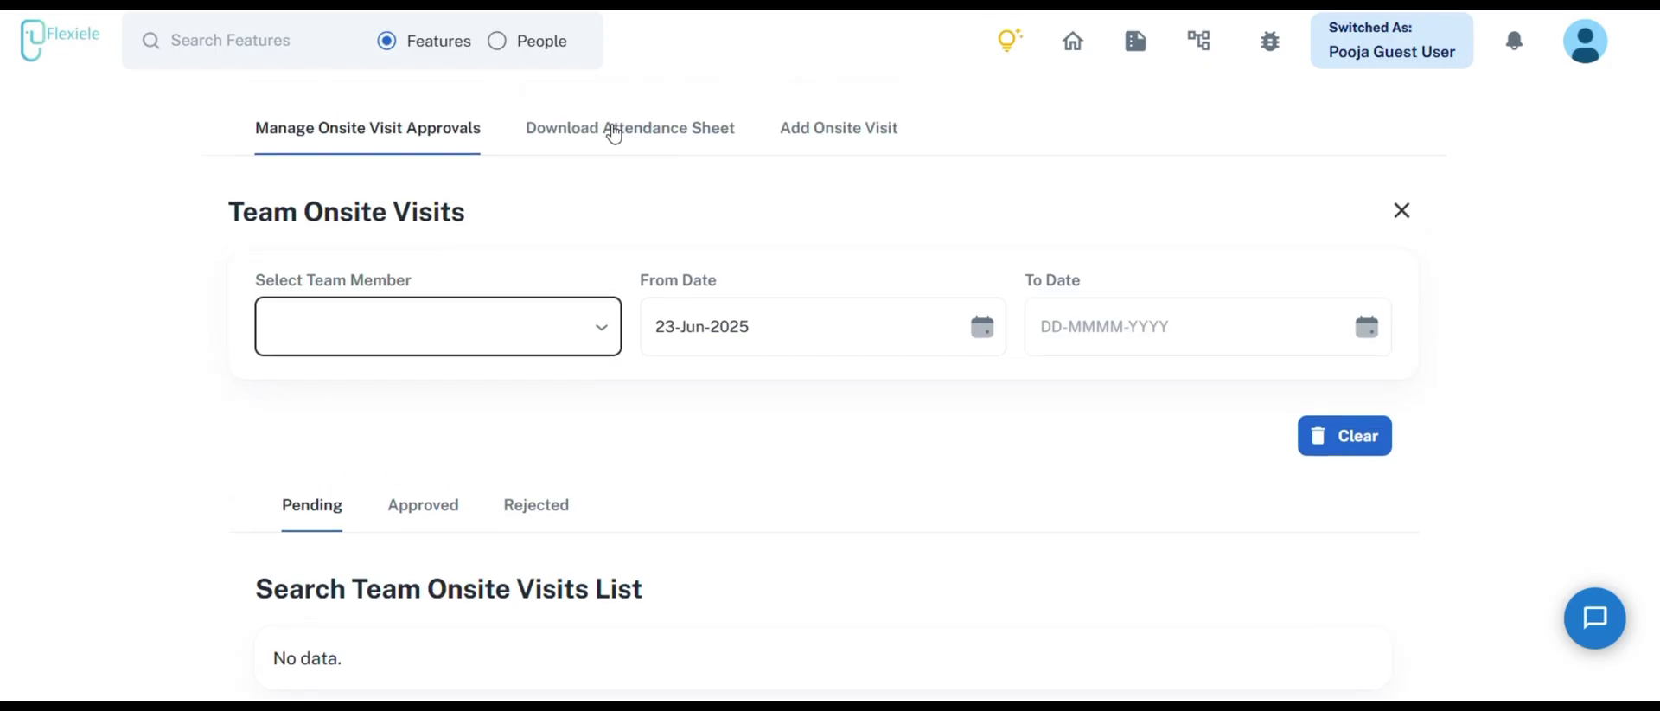
Open Download Attendance Sheet for team onsite visits and view its payroll month and team member options.
{"action": "left_click", "coordinate": [614, 129]}
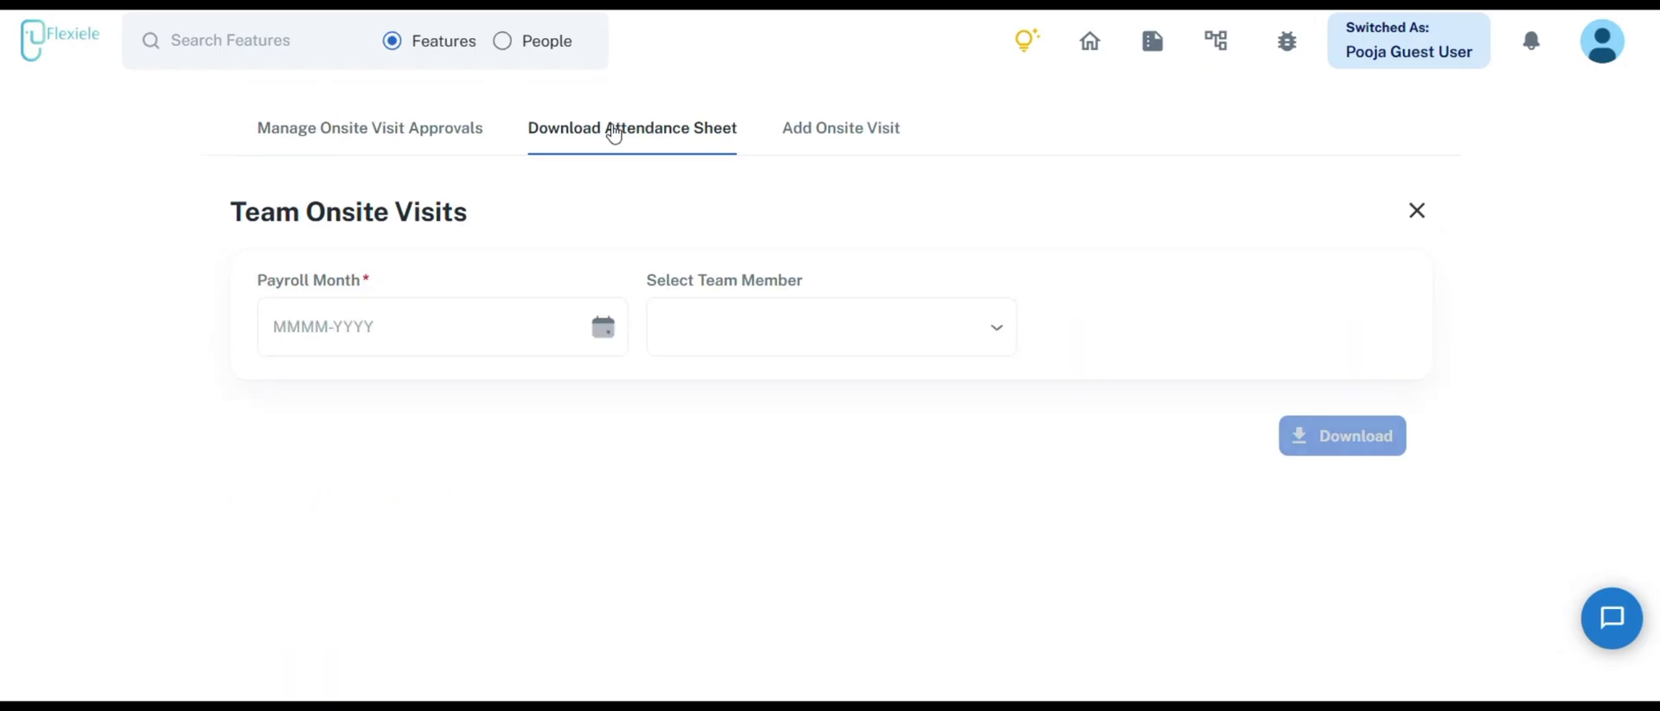
{"action": "left_click", "coordinate": [601, 332]}
{"action": "left_click", "coordinate": [841, 311]}
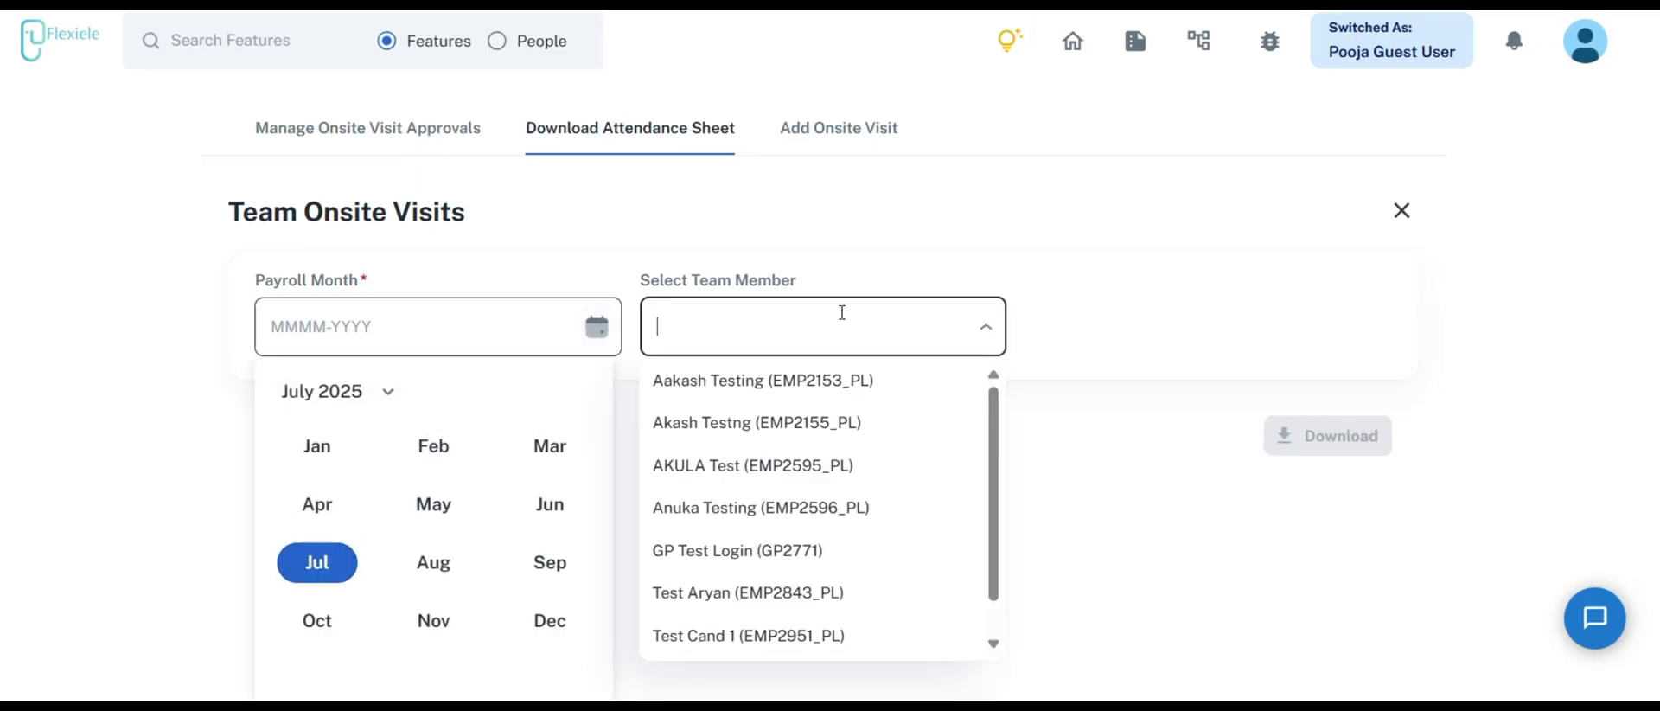
{"action": "left_click", "coordinate": [841, 313]}
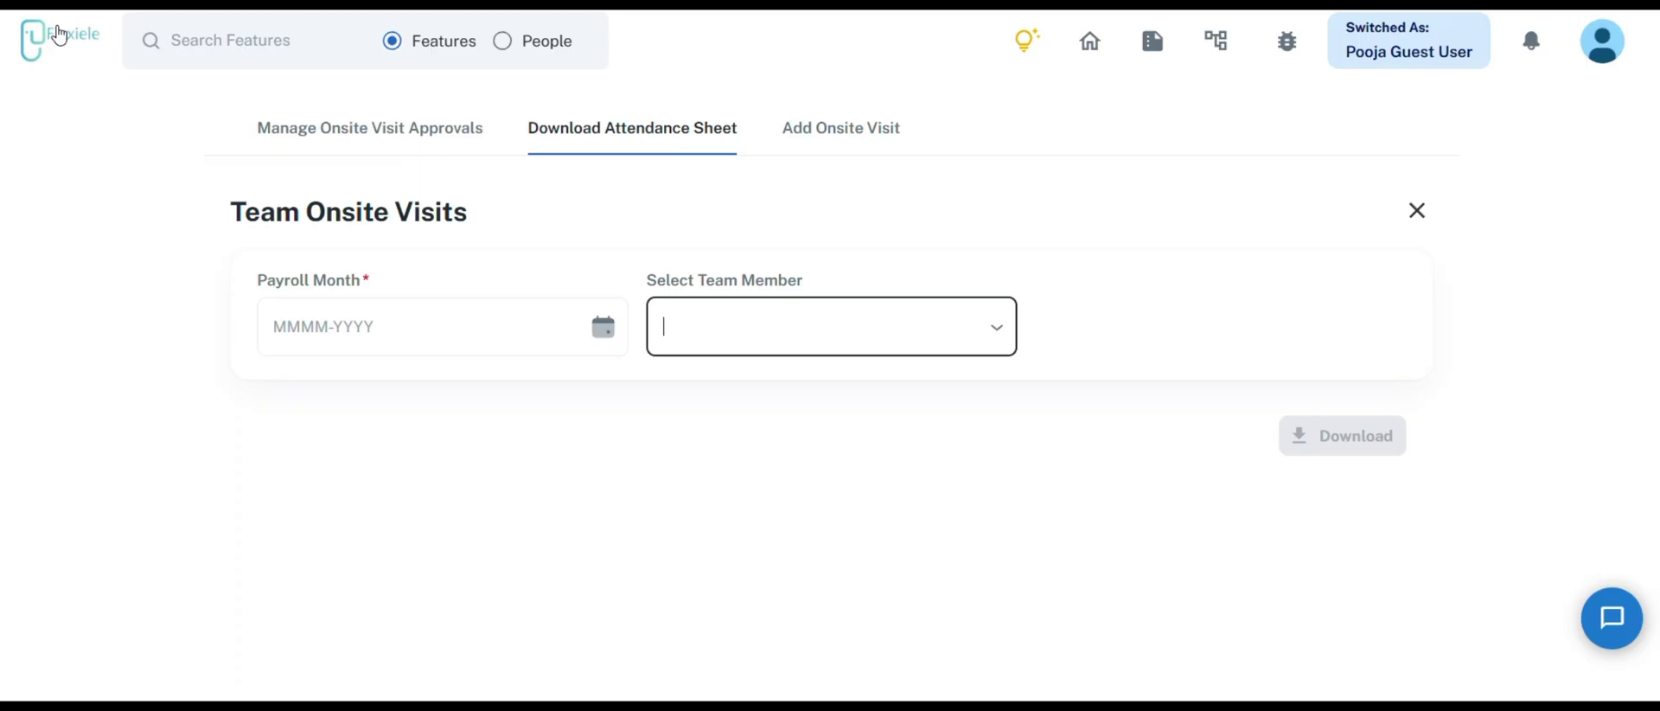
{"action": "left_click", "coordinate": [462, 147]}
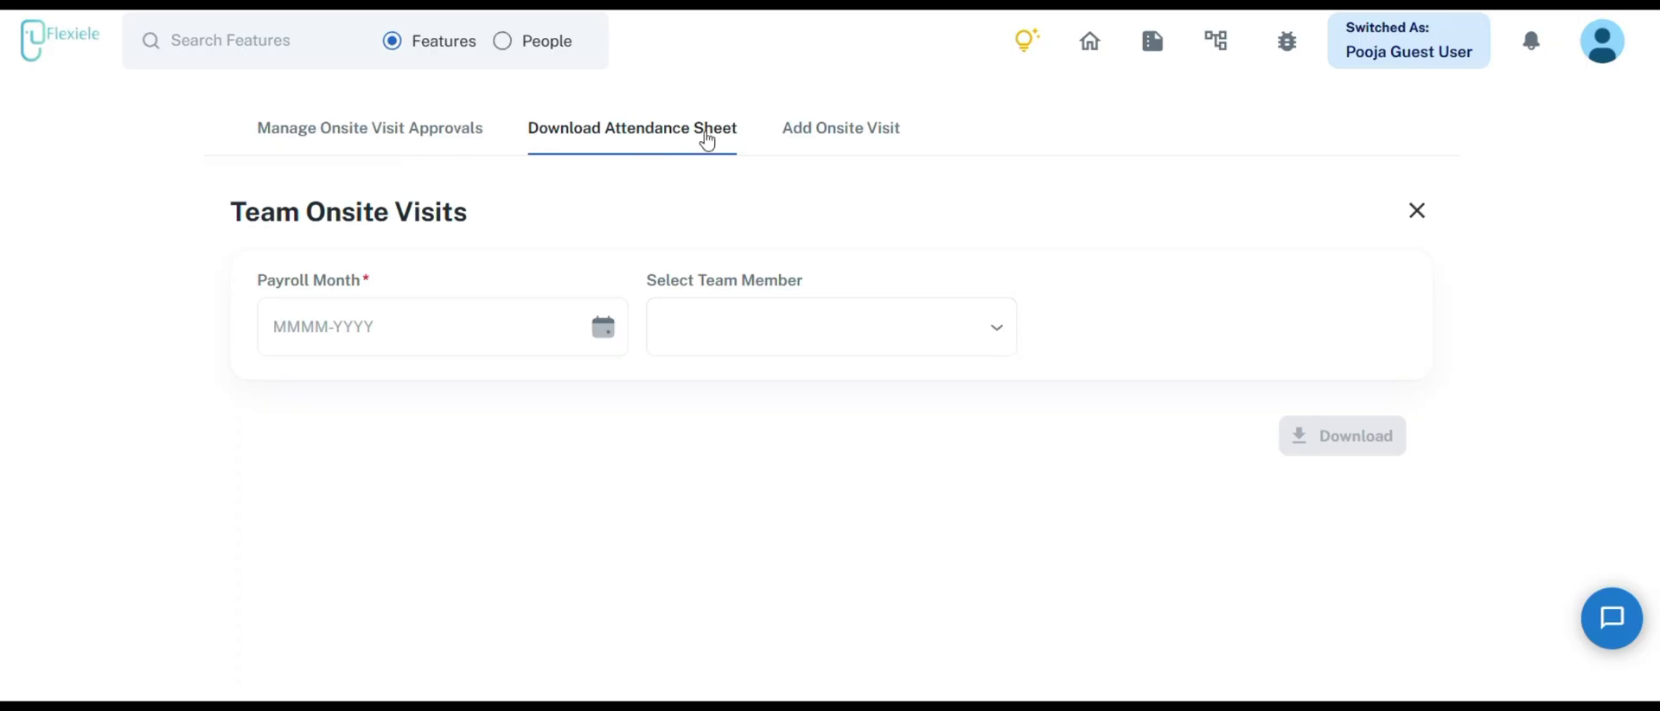
Open Add Onsite Visit and choose the first listed reportee for the new visit row.
{"action": "left_click", "coordinate": [803, 144]}
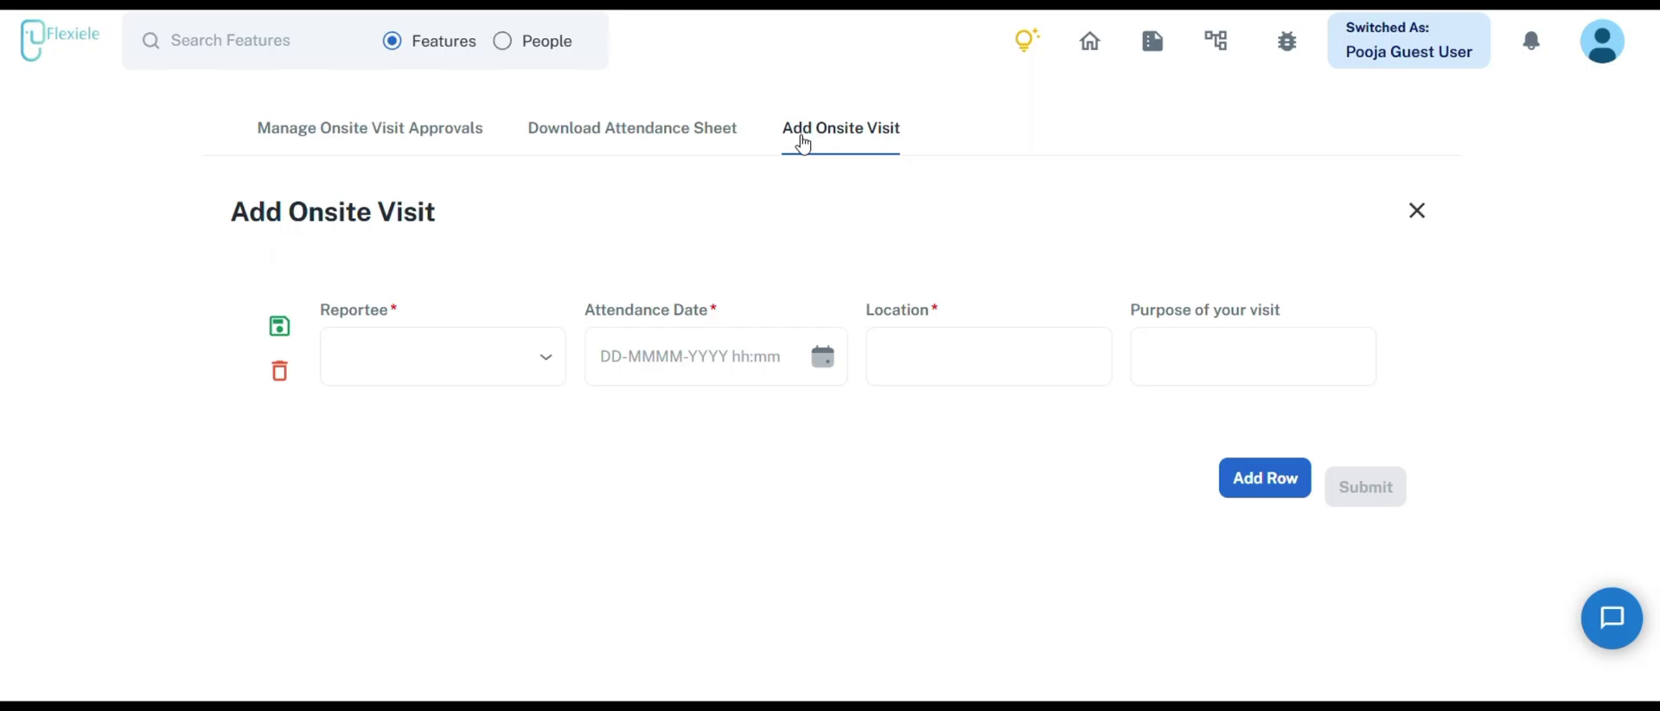
{"action": "left_click", "coordinate": [546, 358]}
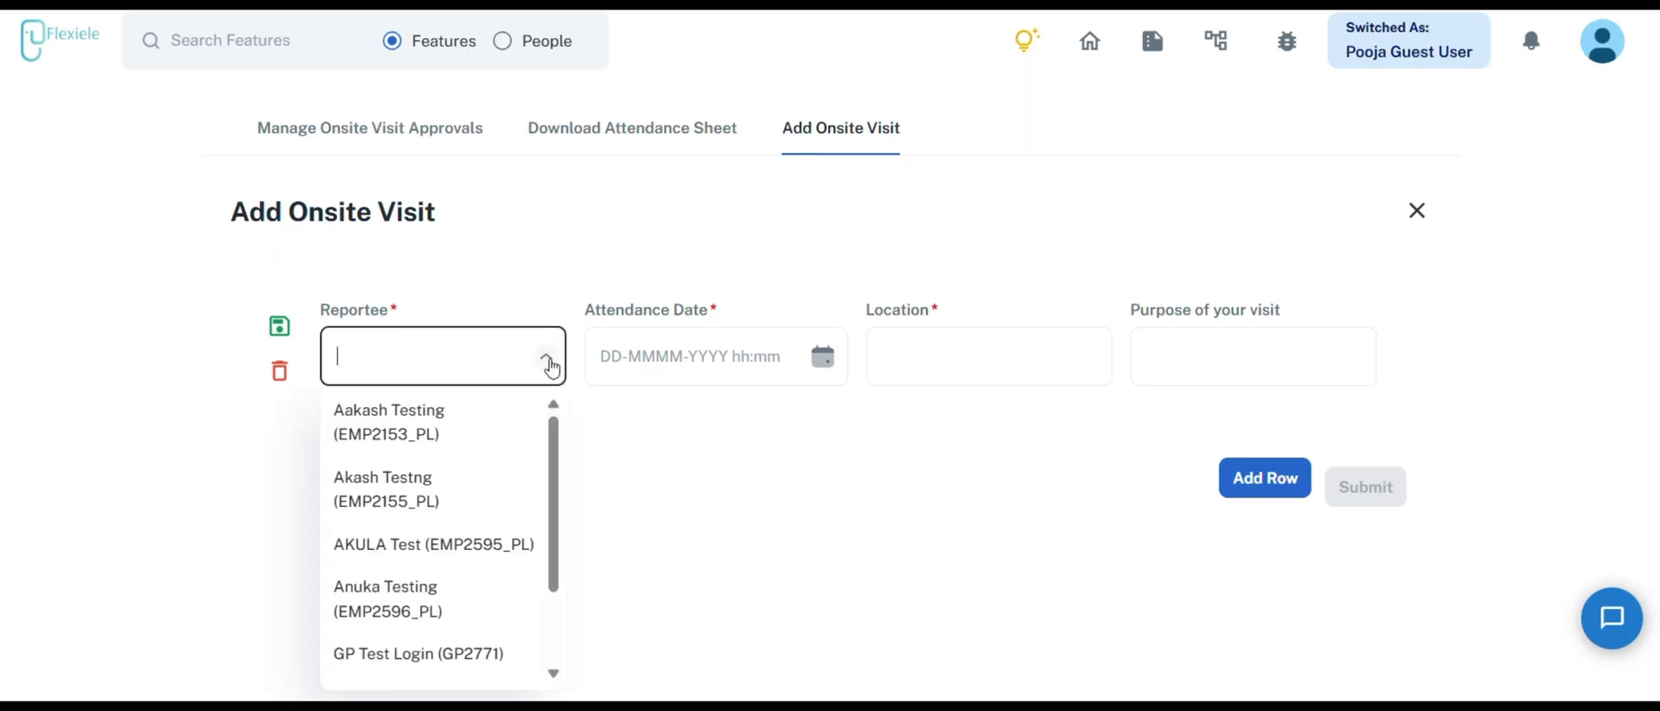
{"action": "left_click", "coordinate": [547, 358]}
{"action": "left_click", "coordinate": [546, 358]}
{"action": "left_click", "coordinate": [522, 429]}
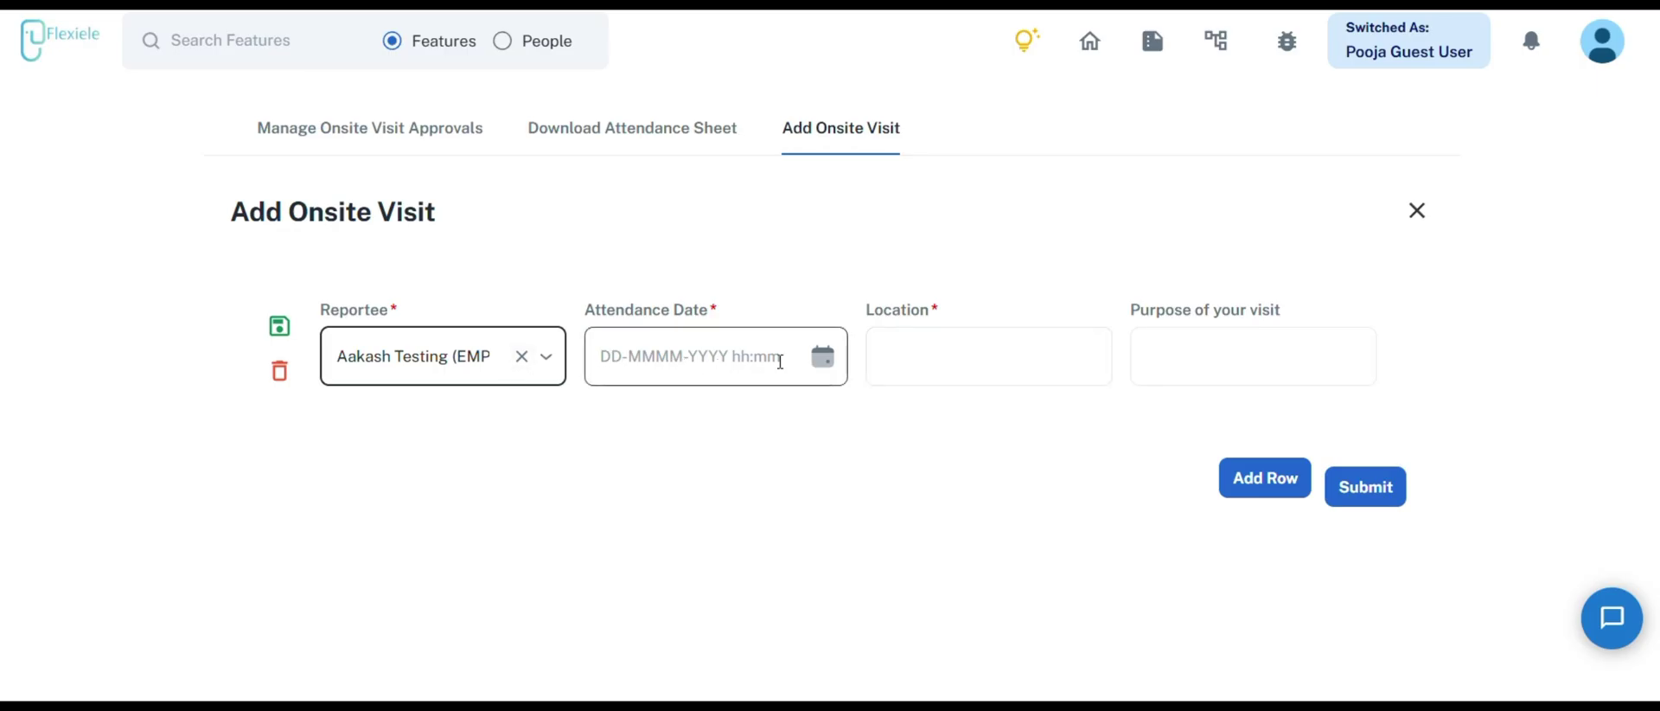
{"action": "left_click", "coordinate": [952, 342]}
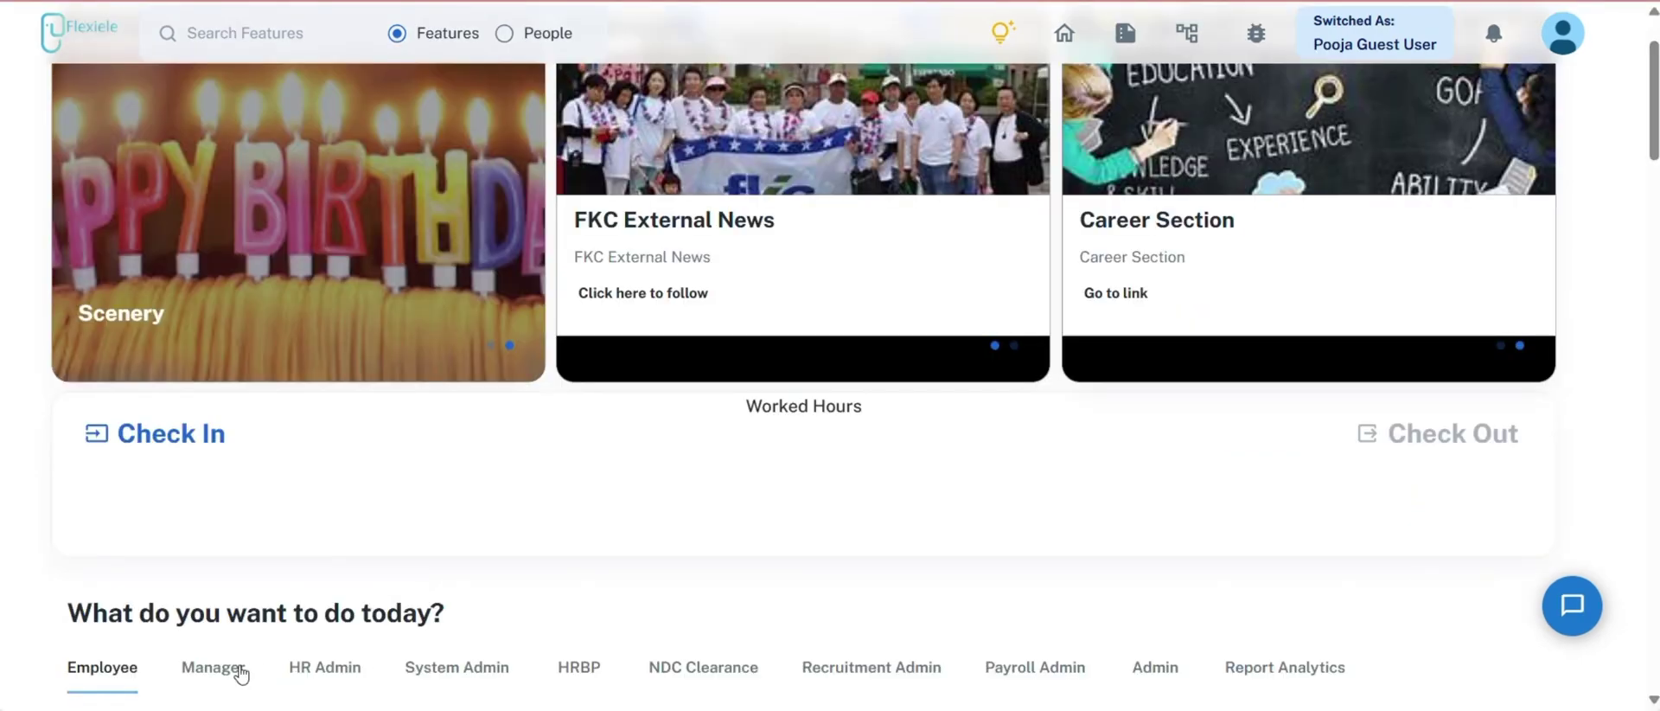
Return to the Manager features and open Define Roster.
{"action": "left_click", "coordinate": [220, 667]}
{"action": "scroll", "coordinate": [694, 524], "scroll_direction": "down", "scroll_amount": 14}
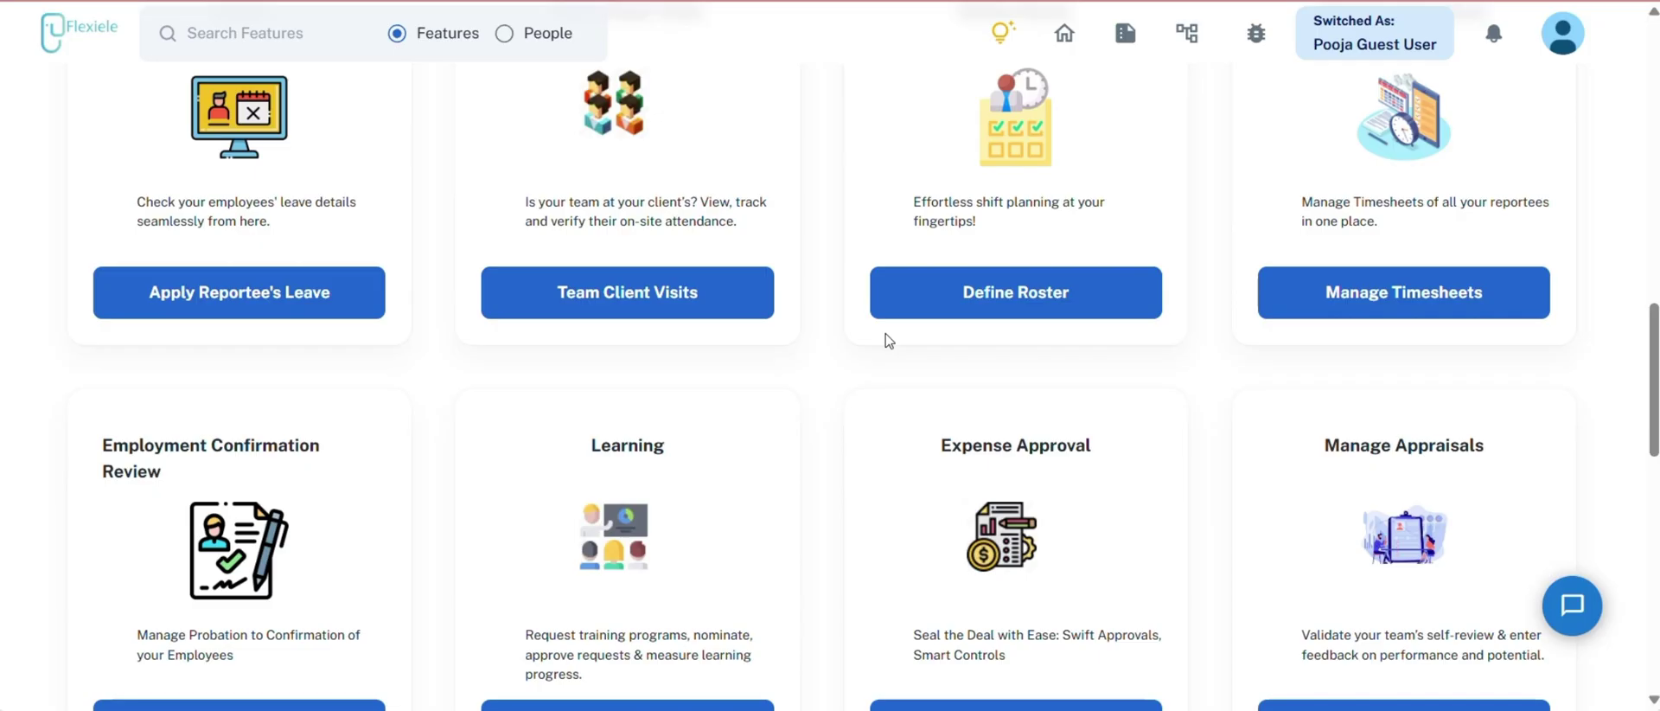
{"action": "left_click", "coordinate": [1034, 306]}
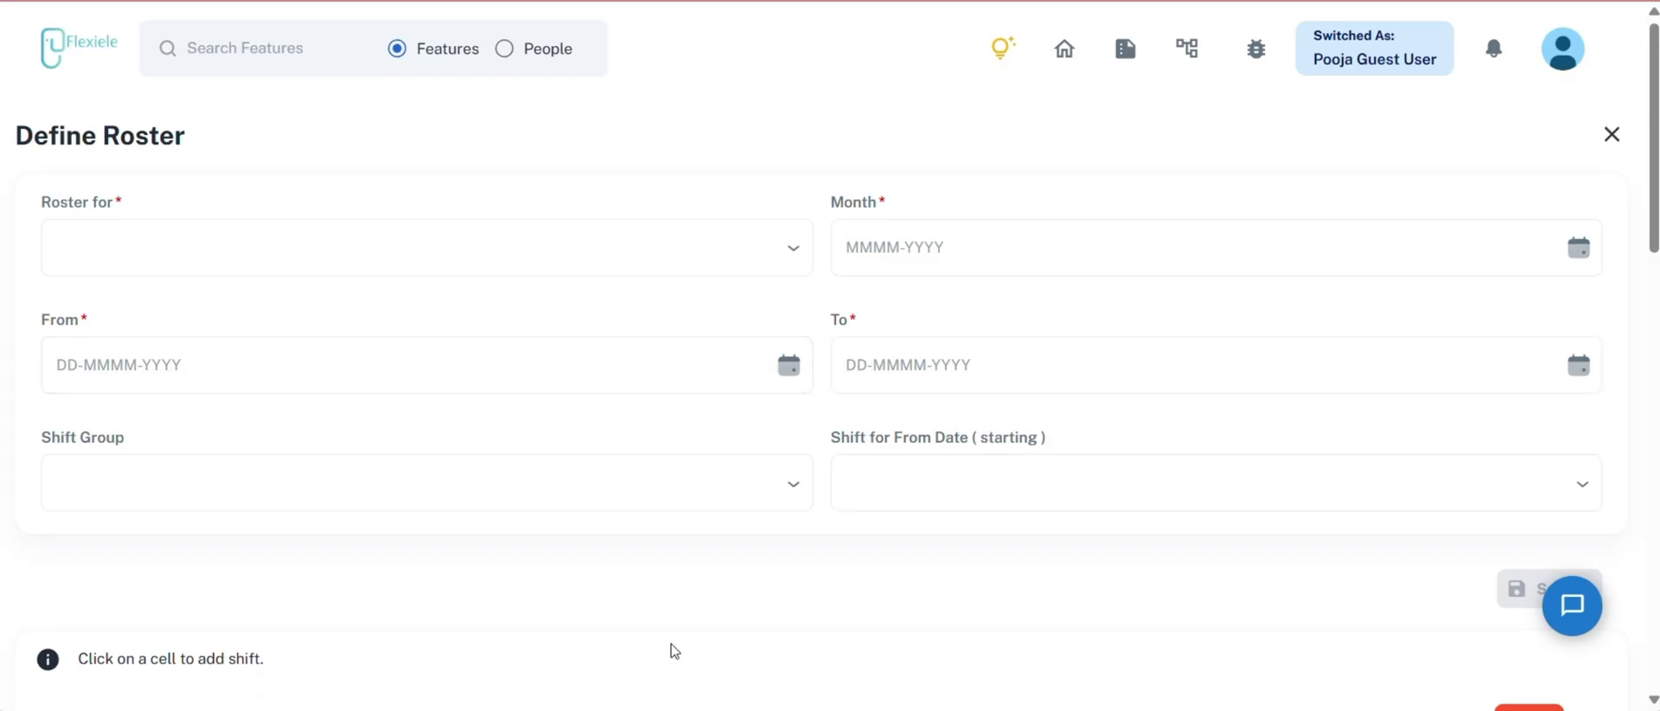
Examine the Define Roster form, including its shift group and starting shift options and the employee shift calendar.
{"action": "scroll", "coordinate": [674, 650], "scroll_direction": "down", "scroll_amount": 6}
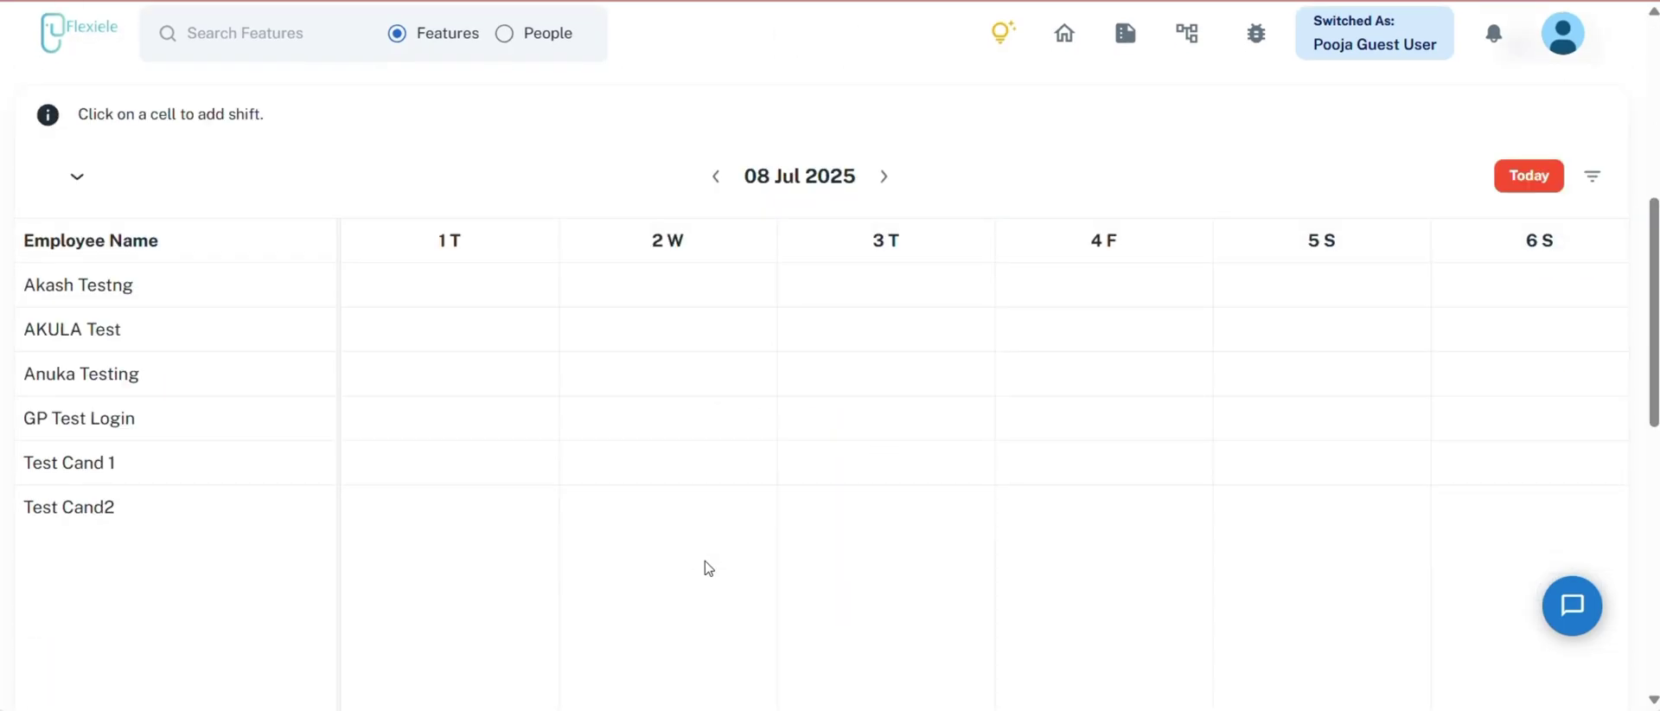
{"action": "scroll", "coordinate": [708, 568], "scroll_direction": "up", "scroll_amount": 6}
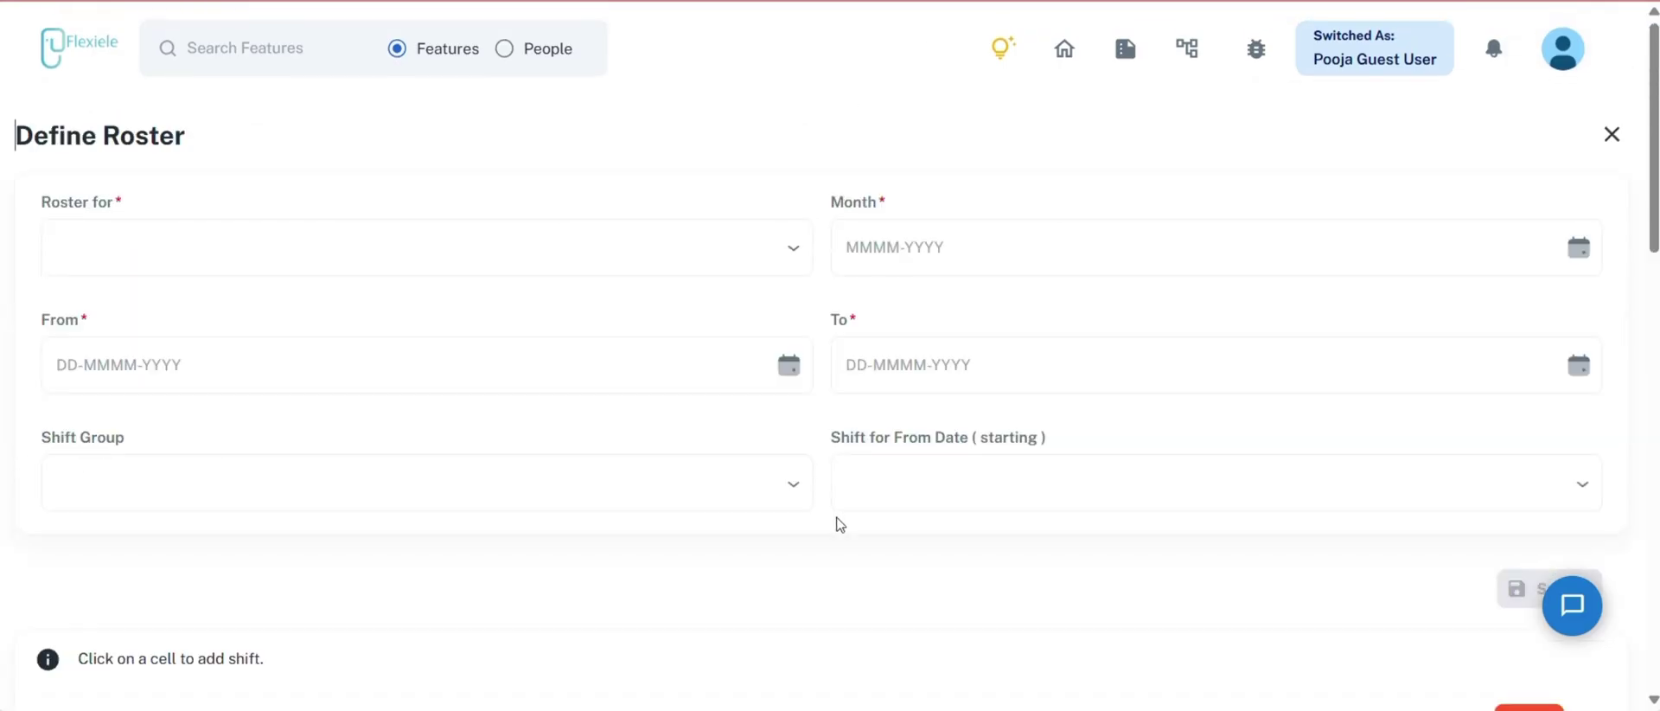
{"action": "left_click", "coordinate": [730, 474]}
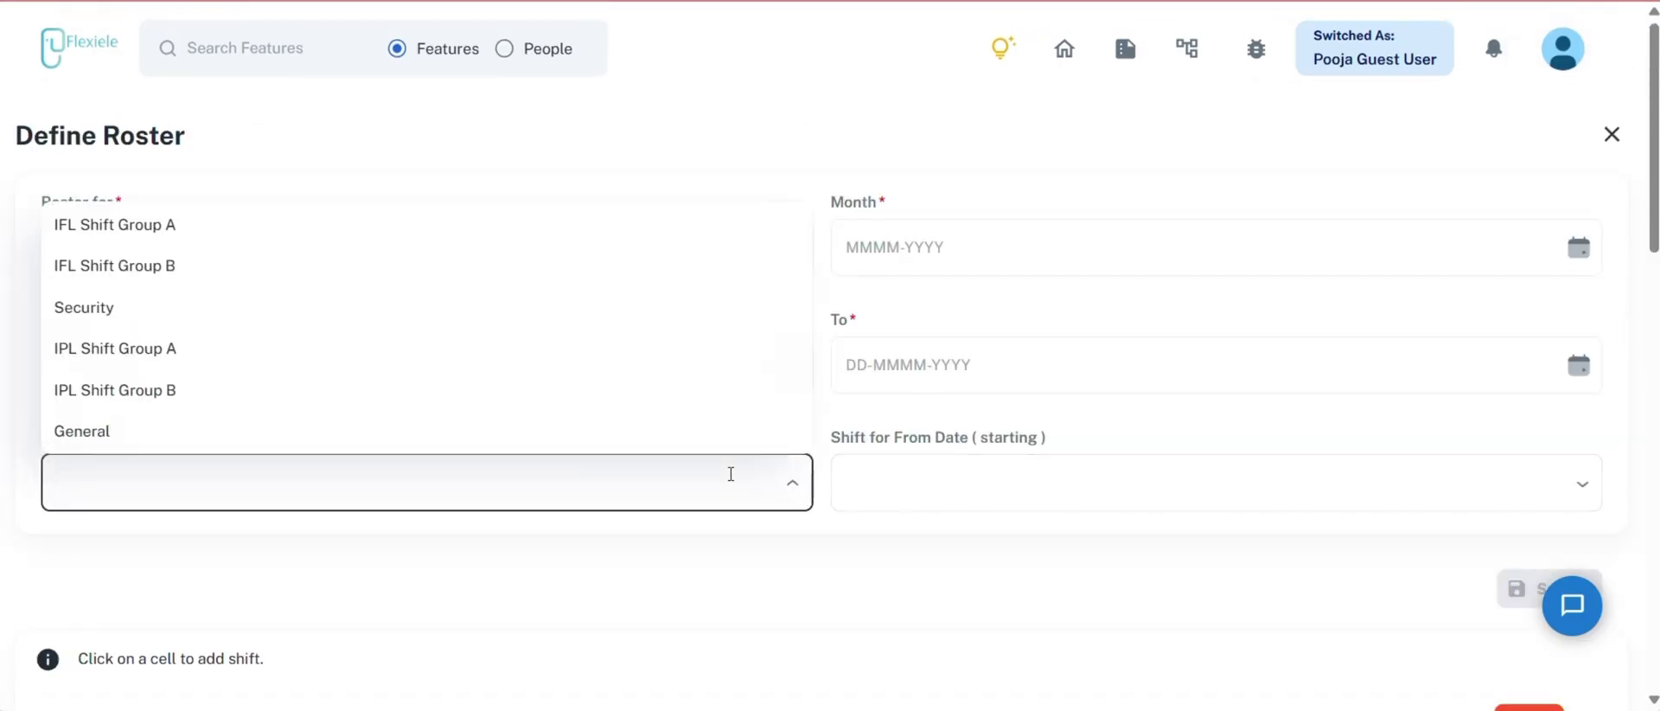
{"action": "left_click", "coordinate": [890, 472]}
{"action": "left_click_drag", "start_coordinate": [887, 471], "coordinate": [603, 641]}
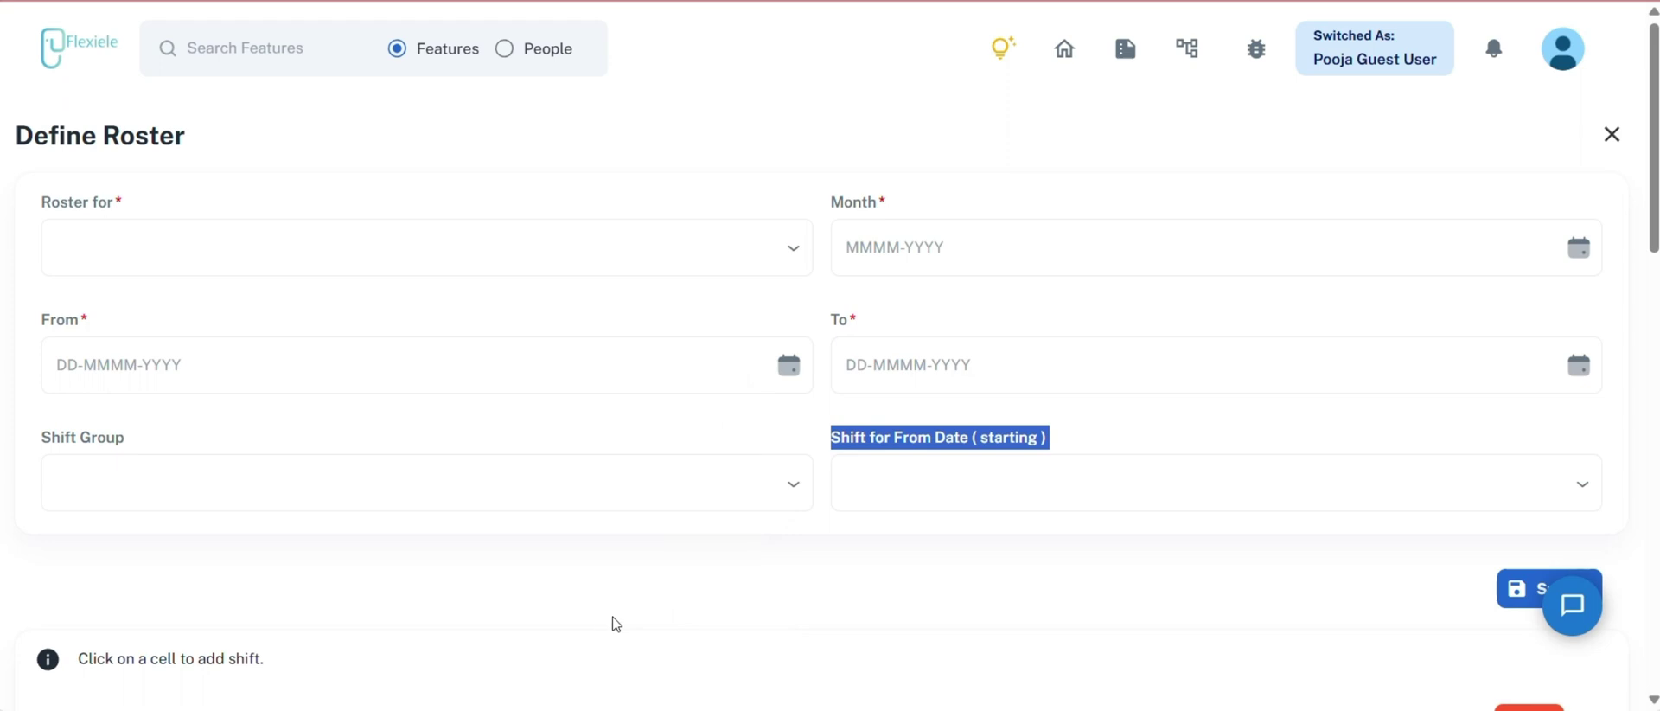
{"action": "scroll", "coordinate": [697, 568], "scroll_direction": "down", "scroll_amount": 3}
{"action": "left_click", "coordinate": [697, 568]}
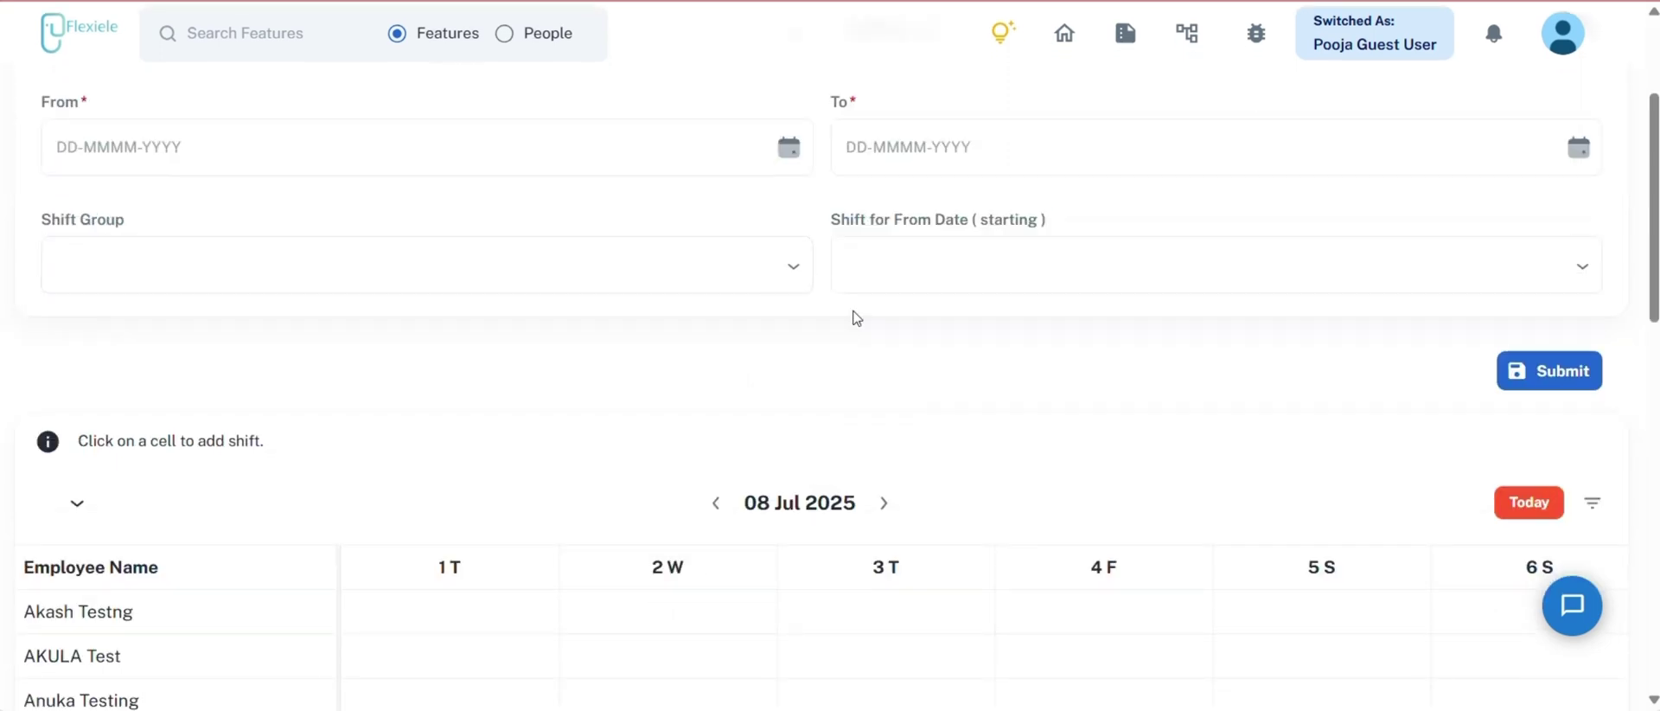
{"action": "left_click", "coordinate": [1515, 259]}
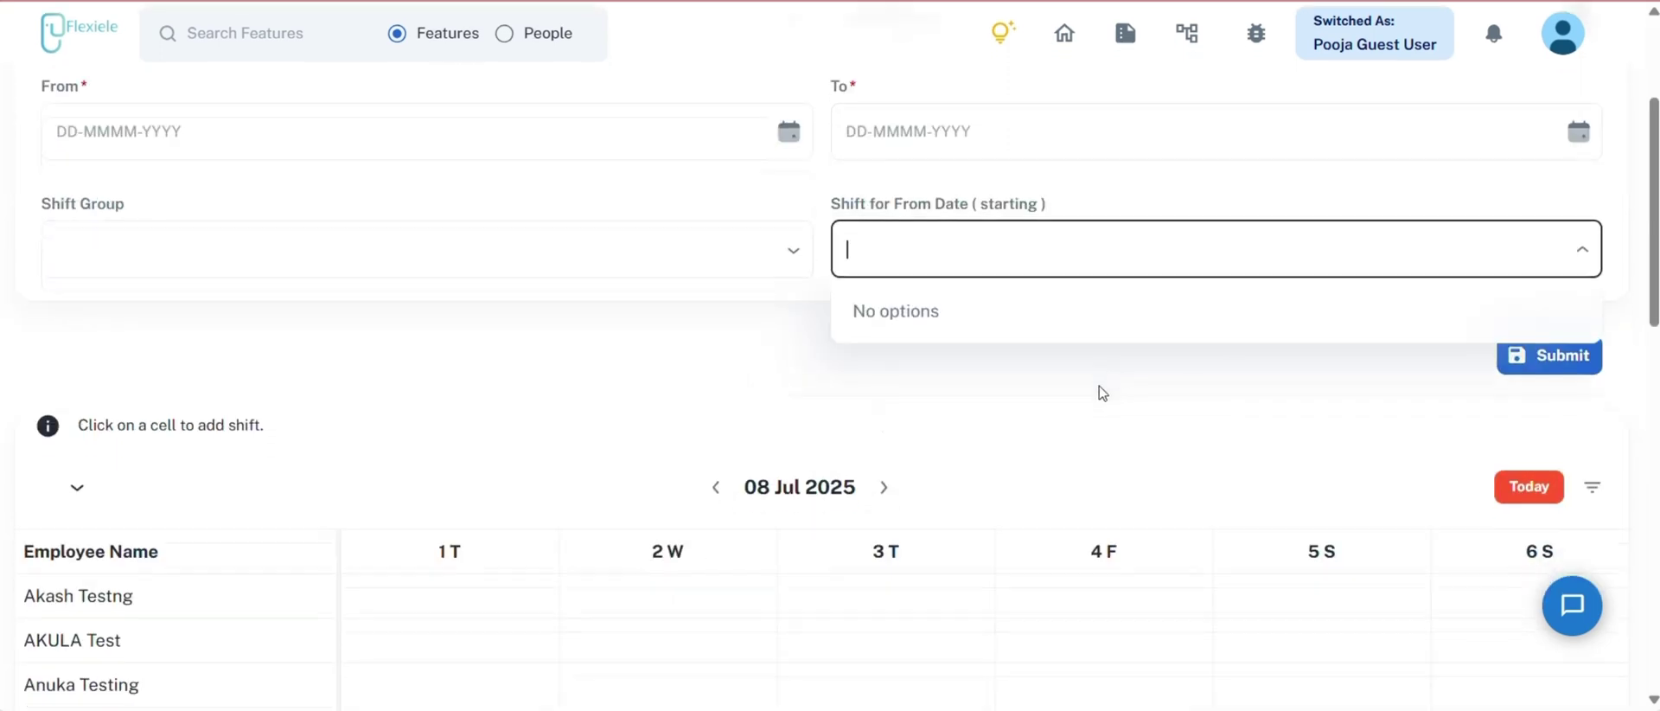
Go back to the Manager features and open Manage Timesheets.
{"action": "scroll", "coordinate": [1094, 389], "scroll_direction": "down", "scroll_amount": 9}
{"action": "scroll", "coordinate": [1089, 389], "scroll_direction": "up", "scroll_amount": 12}
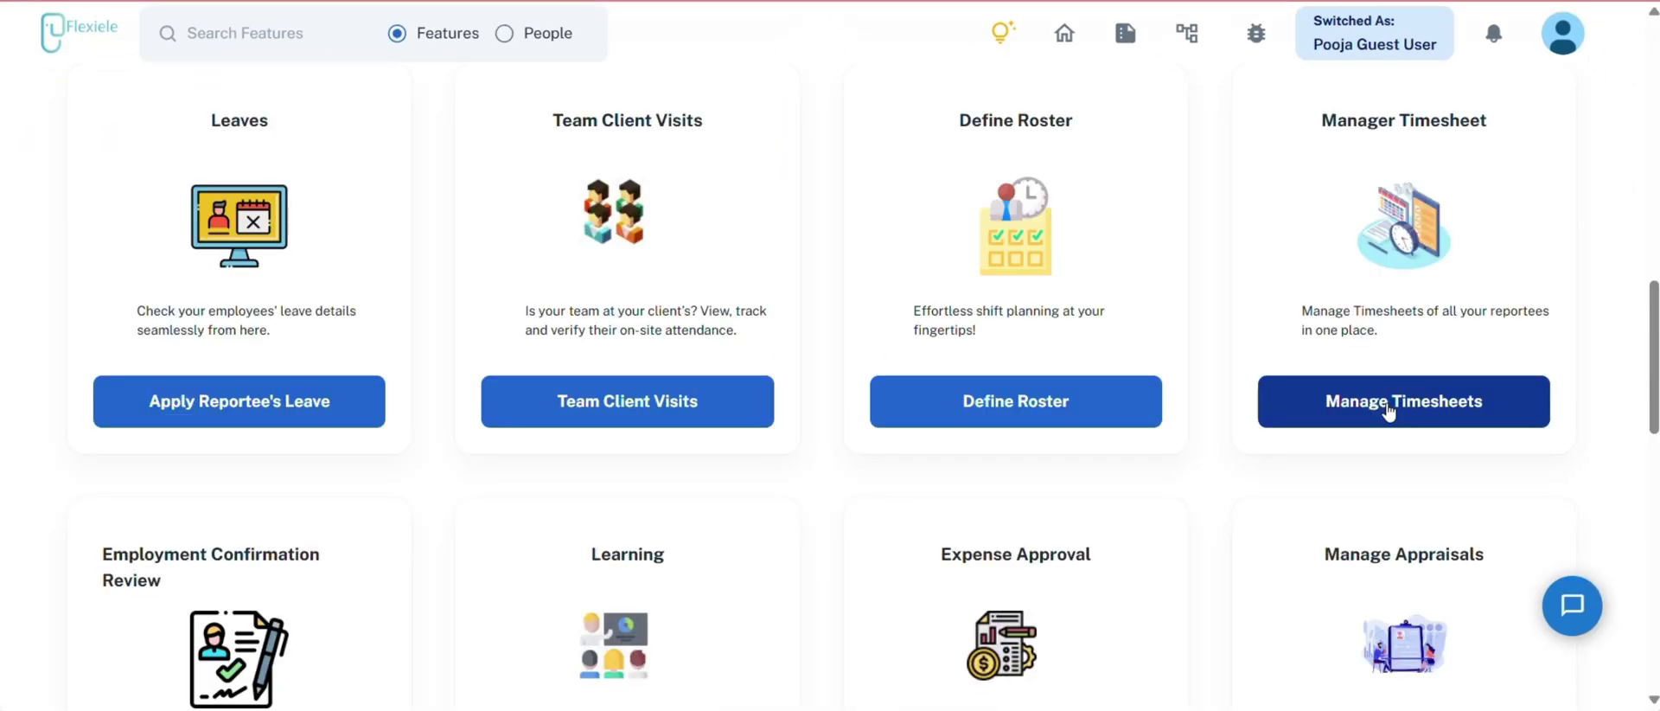
{"action": "left_click", "coordinate": [1386, 408]}
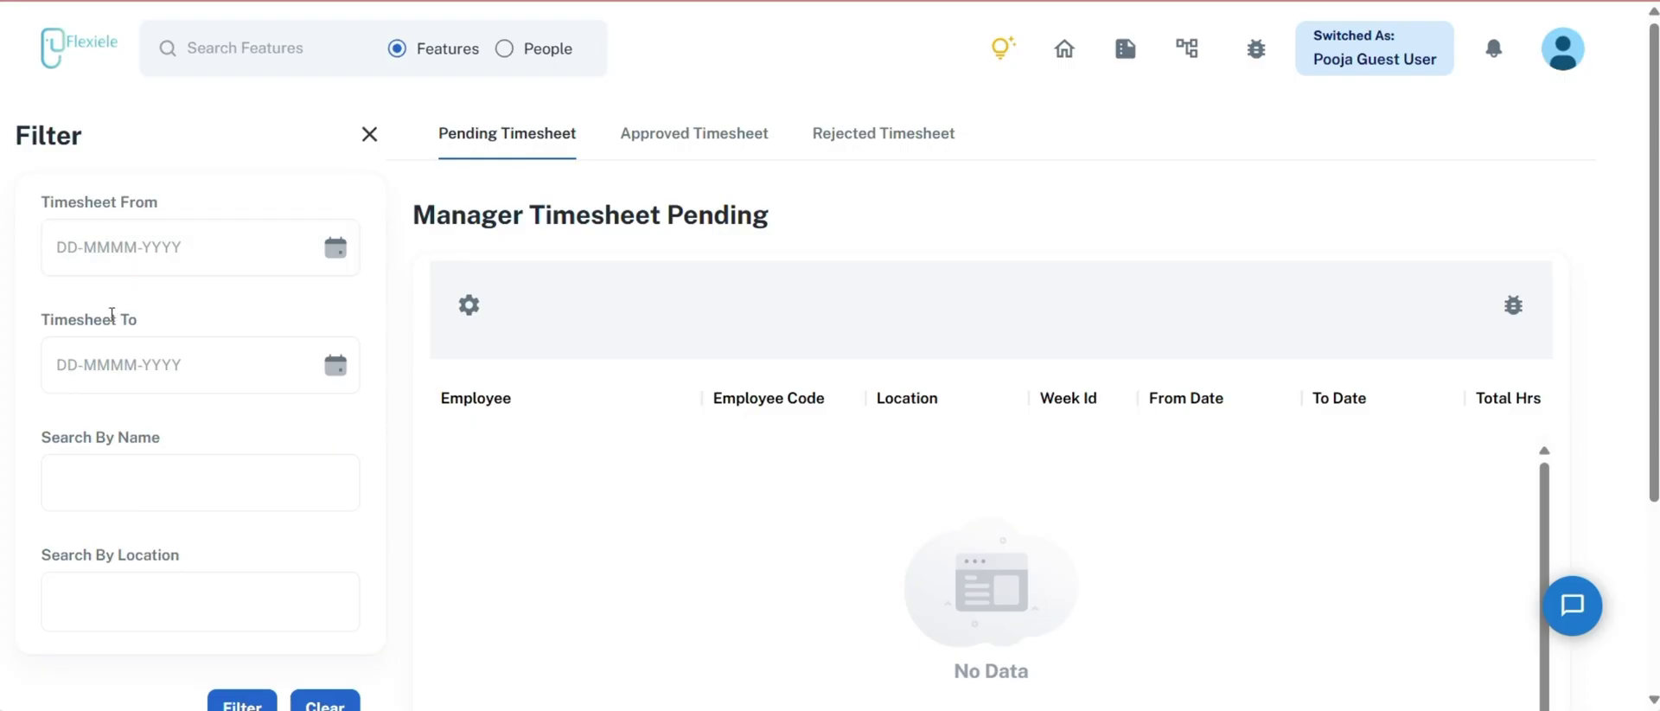
Examine the timesheet date, name and location filters and the columns of the pending timesheet list.
{"action": "left_click_drag", "start_coordinate": [110, 318], "coordinate": [115, 355]}
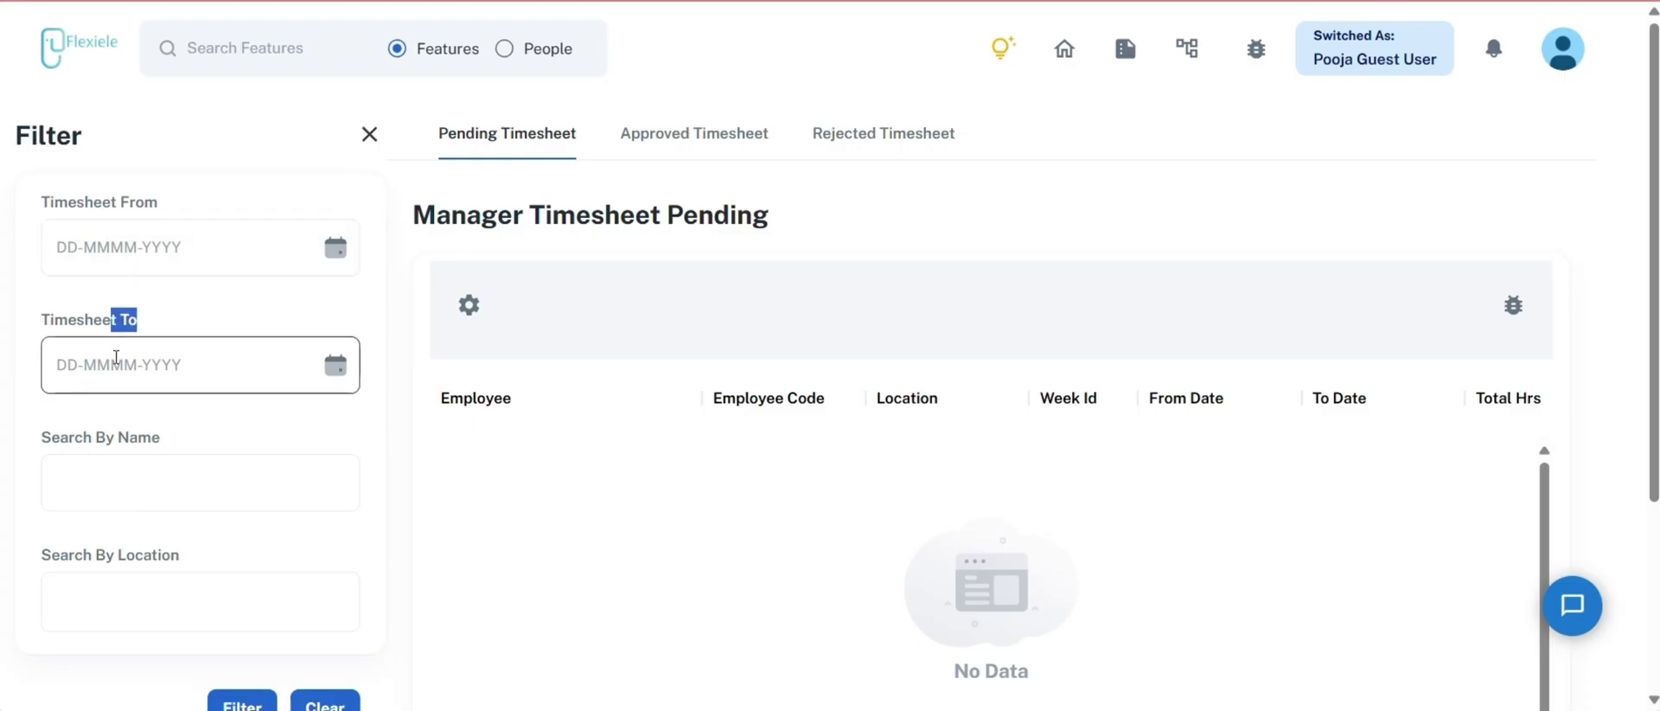
{"action": "left_click", "coordinate": [128, 470]}
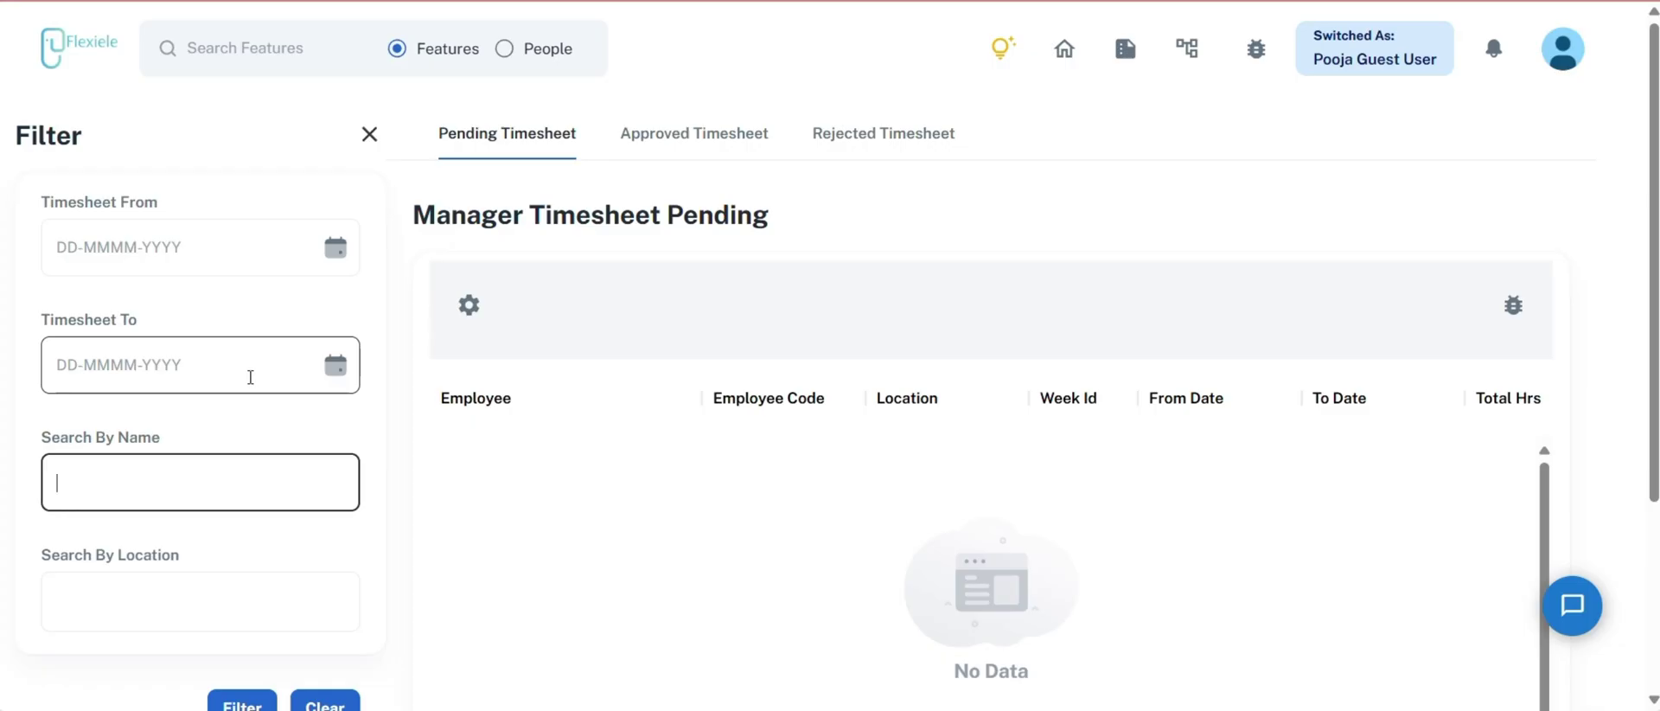
{"action": "scroll", "coordinate": [530, 467], "scroll_direction": "down", "scroll_amount": 1}
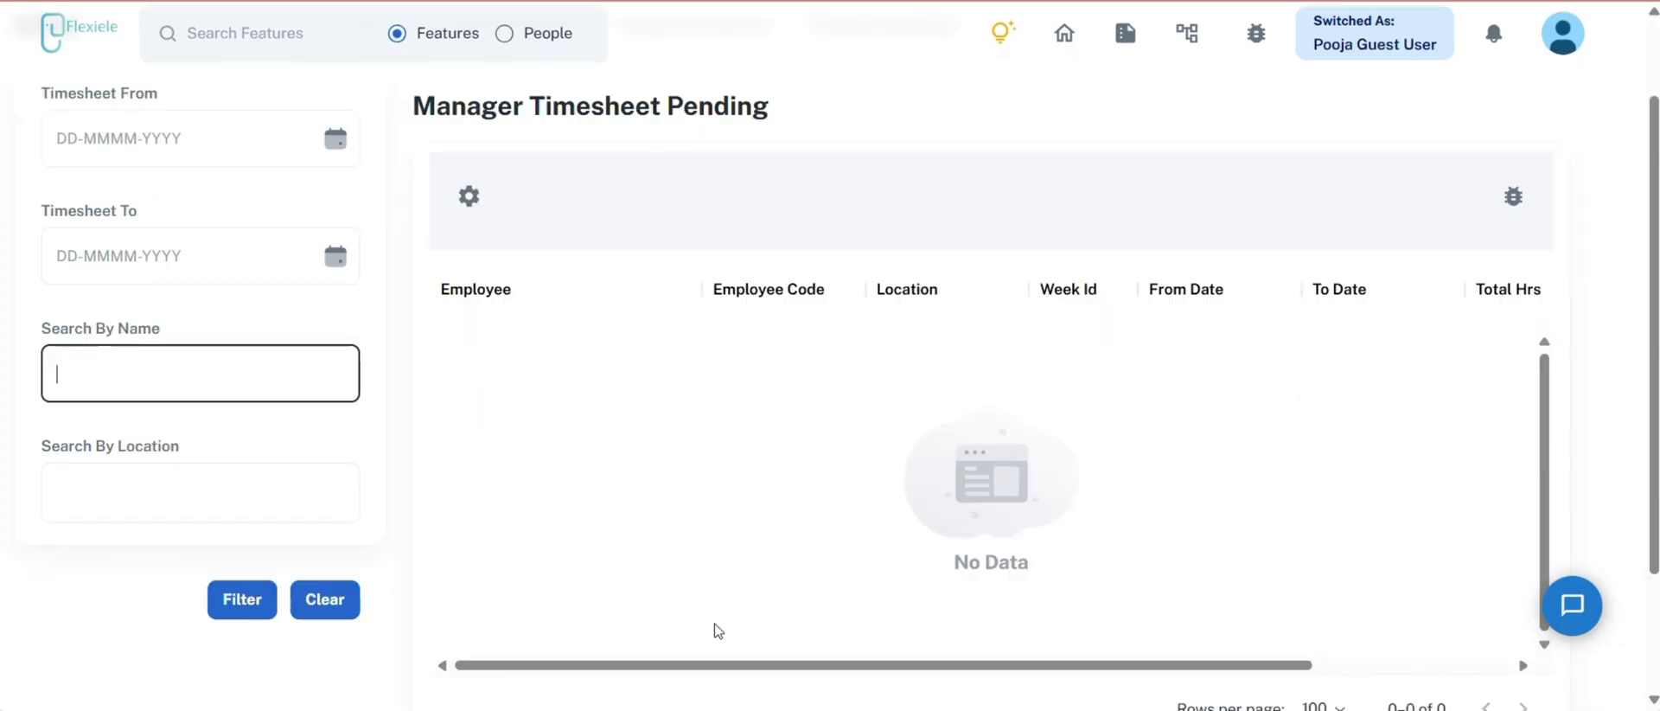
{"action": "left_click", "coordinate": [727, 689]}
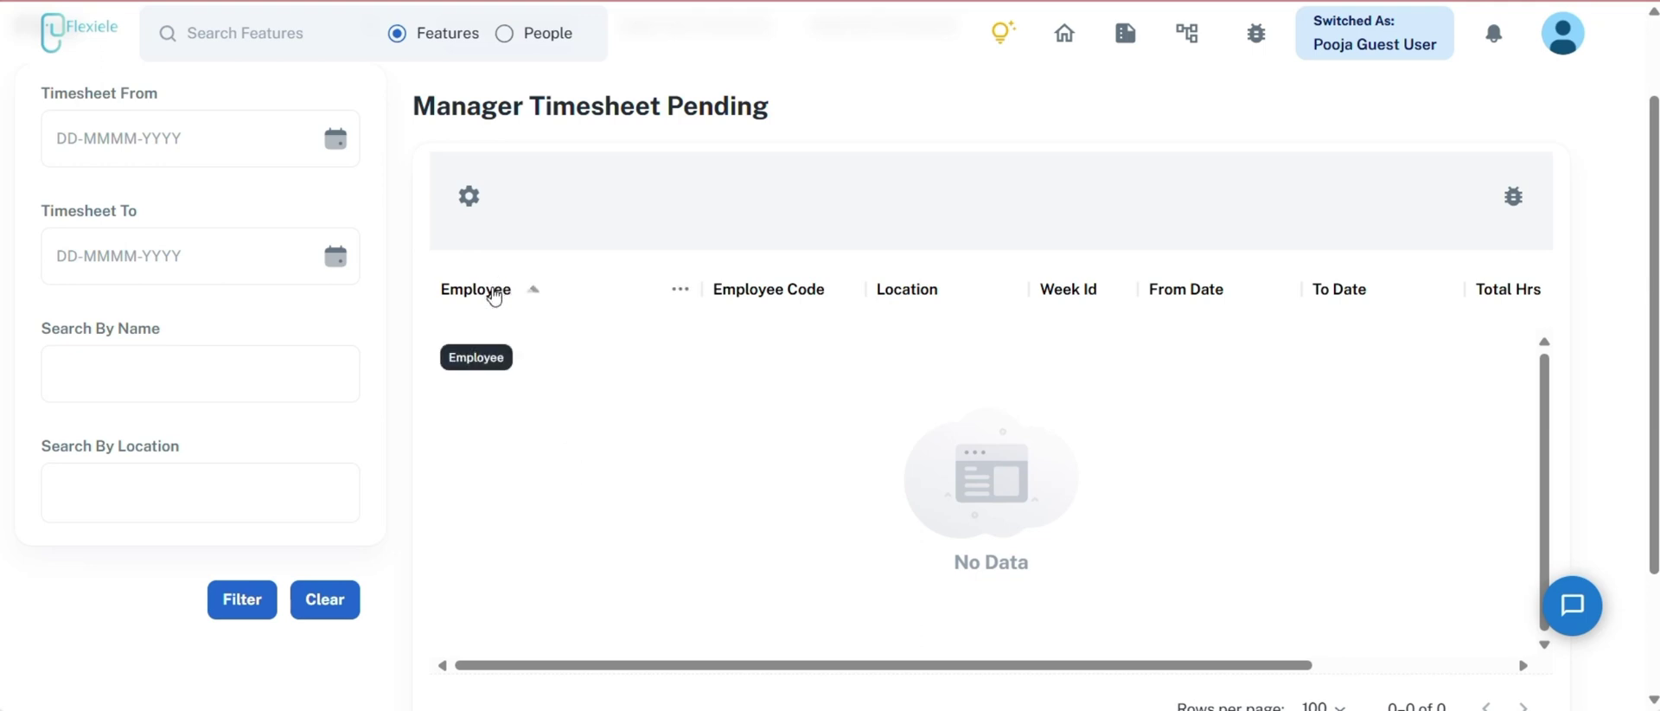
{"action": "left_click_drag", "start_coordinate": [676, 664], "coordinate": [910, 685]}
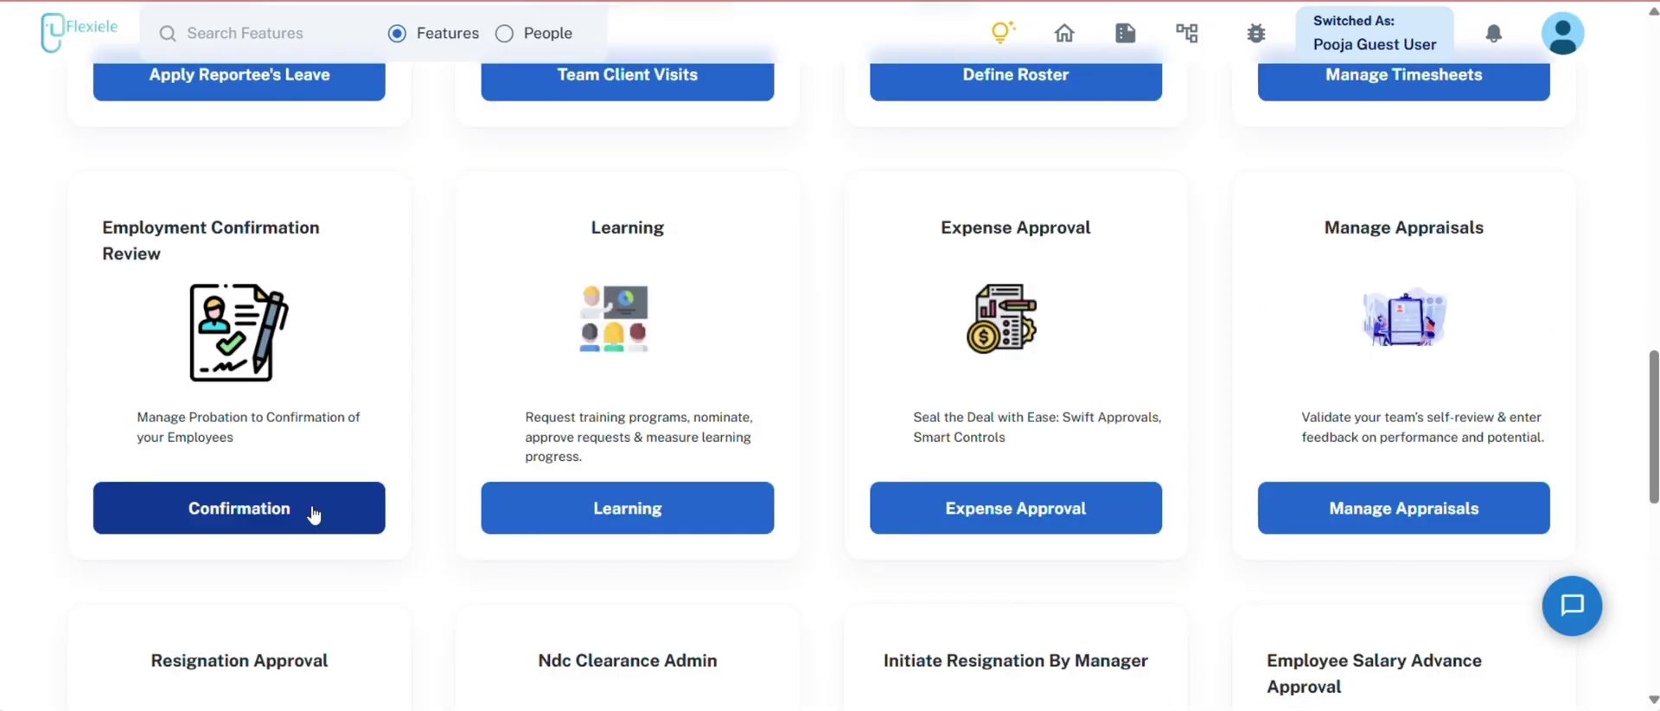
Open Confirmation under Employment Confirmation Review in the Manager features.
{"action": "left_click", "coordinate": [313, 515]}
{"action": "left_click", "coordinate": [313, 505]}
{"action": "left_click", "coordinate": [352, 159]}
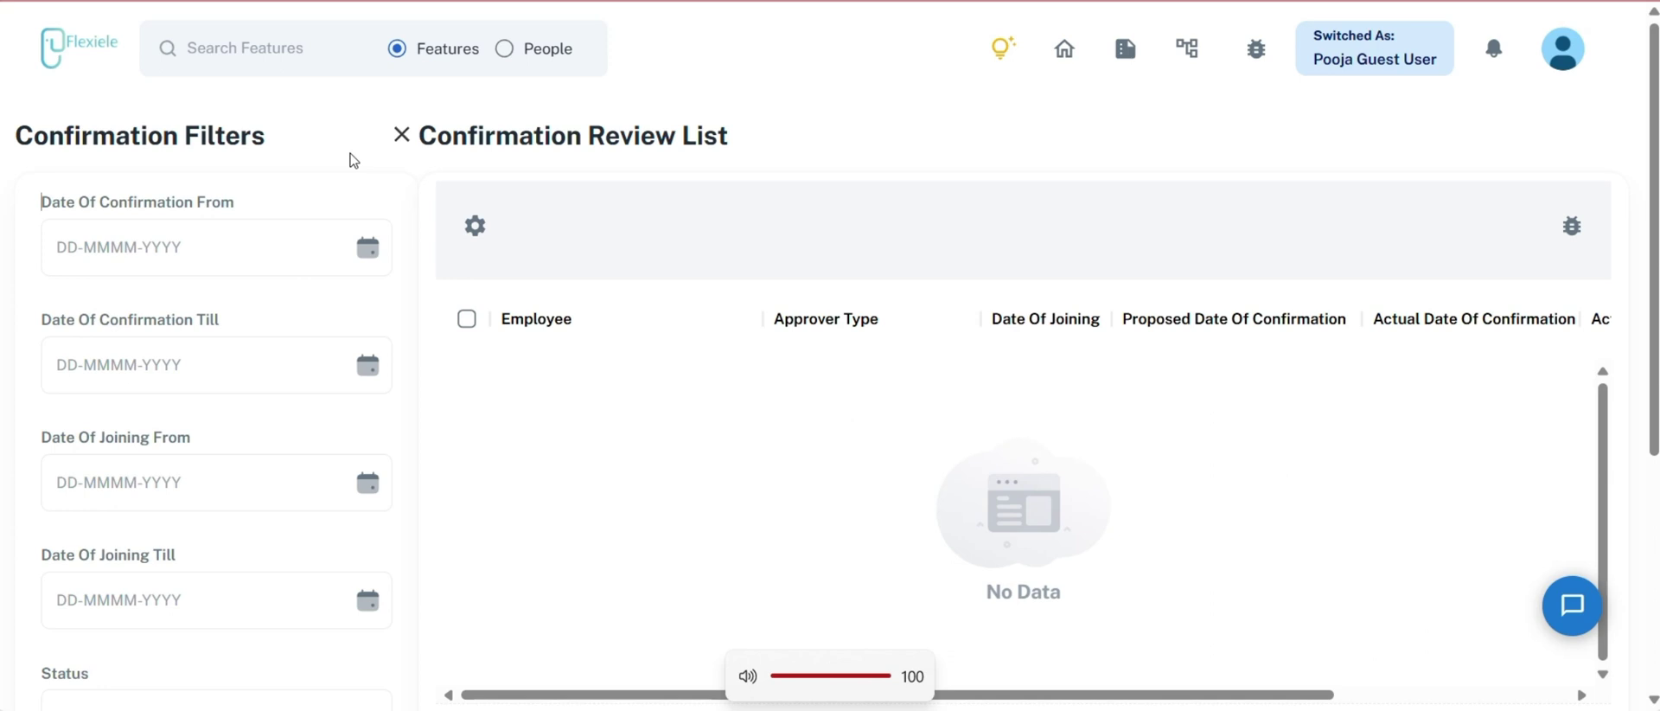
Review the confirmation date, joining date, status and employee filters and reset the Confirmation Filters.
{"action": "left_click", "coordinate": [304, 365]}
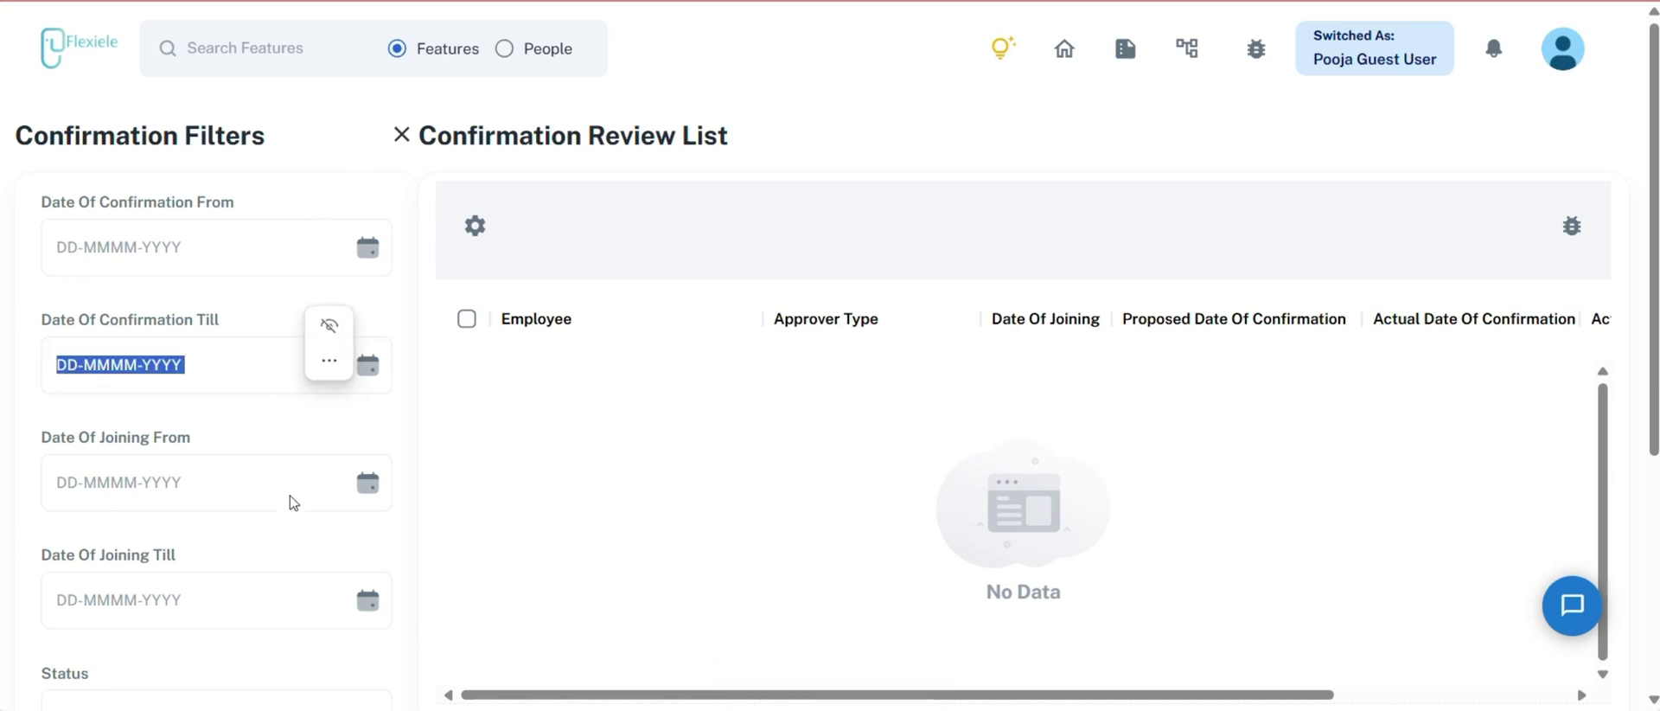
{"action": "left_click", "coordinate": [223, 600]}
{"action": "scroll", "coordinate": [222, 600], "scroll_direction": "down", "scroll_amount": 4}
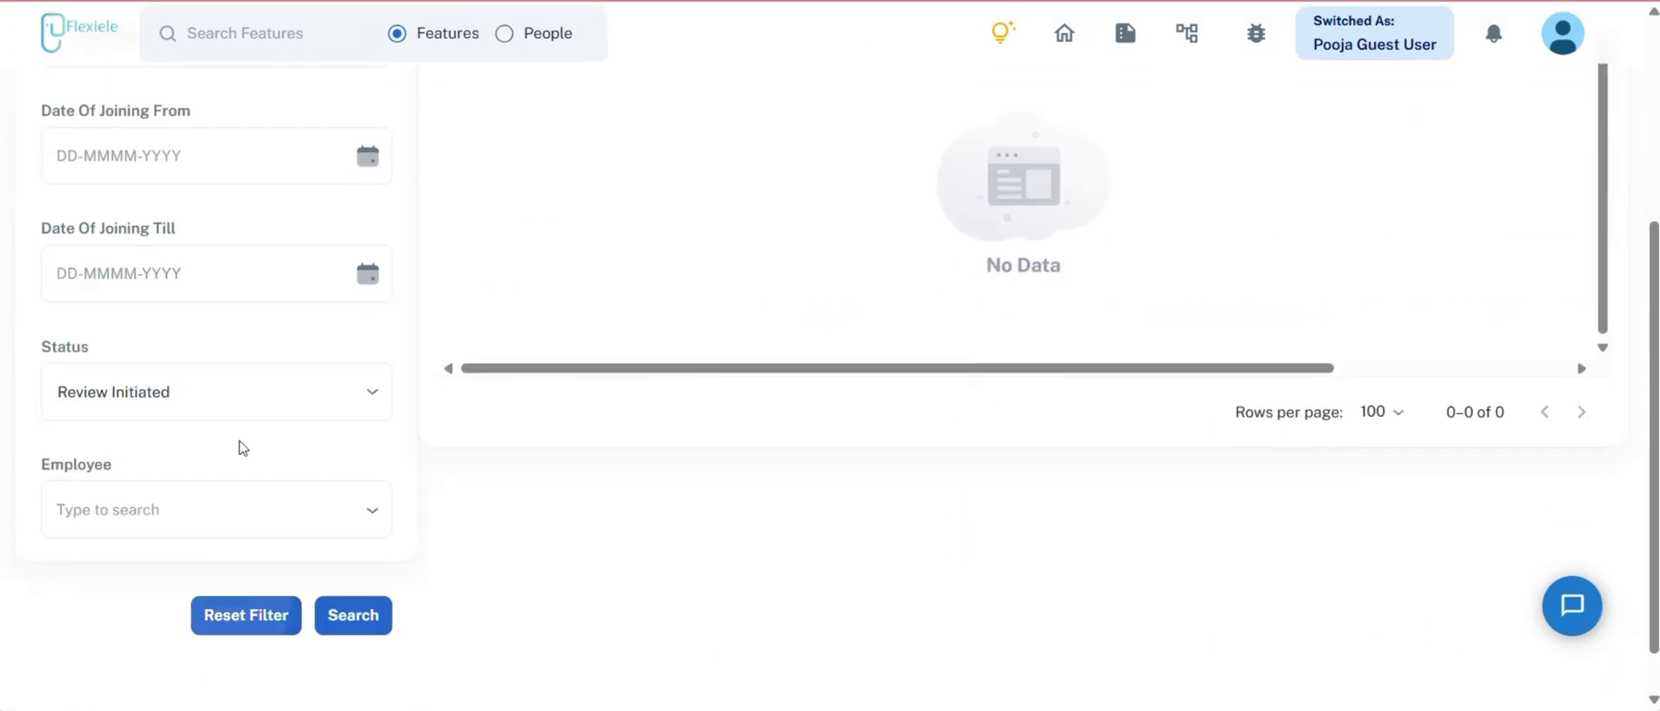
{"action": "left_click", "coordinate": [309, 488]}
{"action": "left_click", "coordinate": [274, 618]}
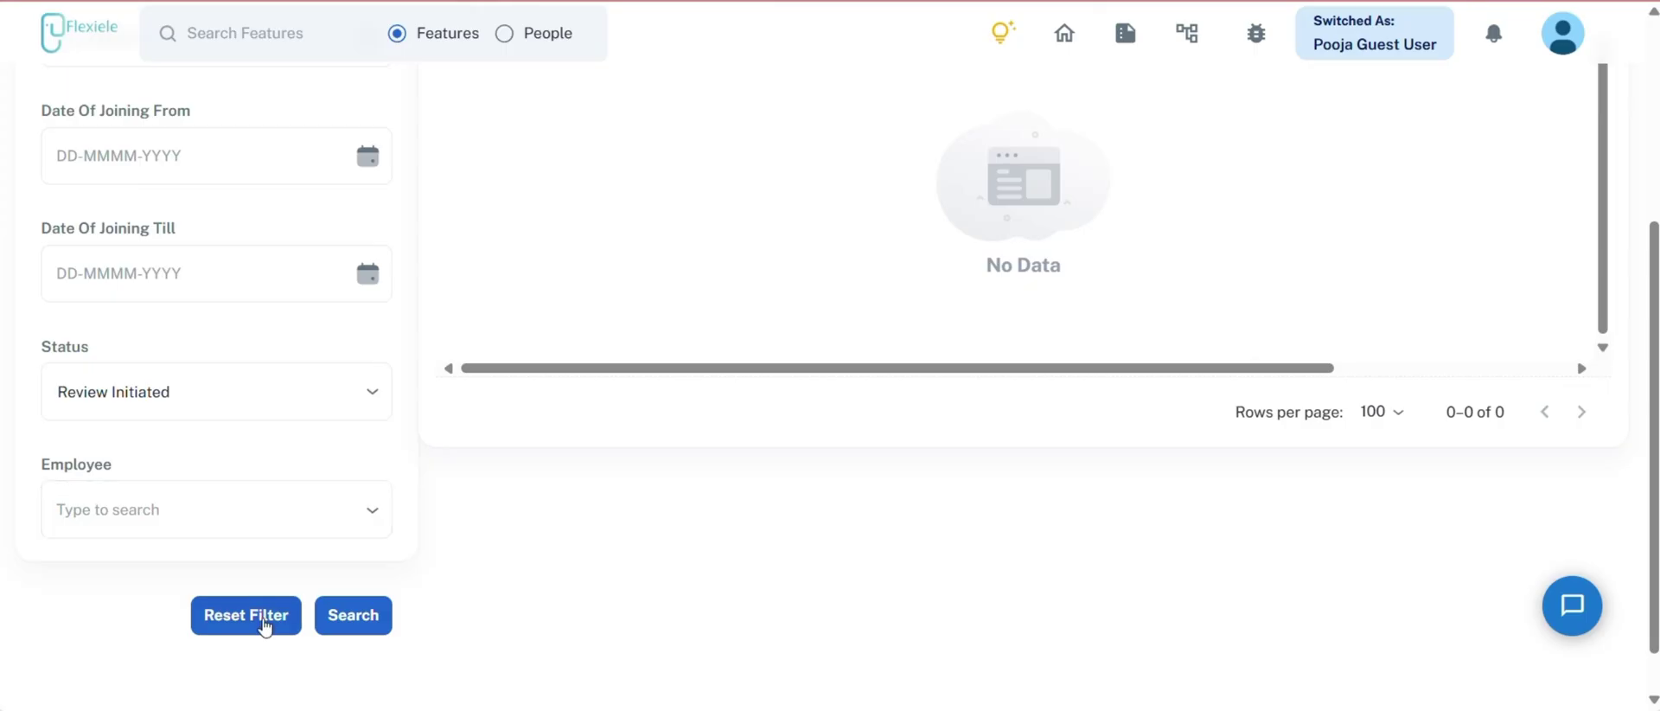
Examine the columns of the Confirmation Review List, from employee and approver type through the confirmation dates to the actions.
{"action": "scroll", "coordinate": [596, 267], "scroll_direction": "up", "scroll_amount": 4}
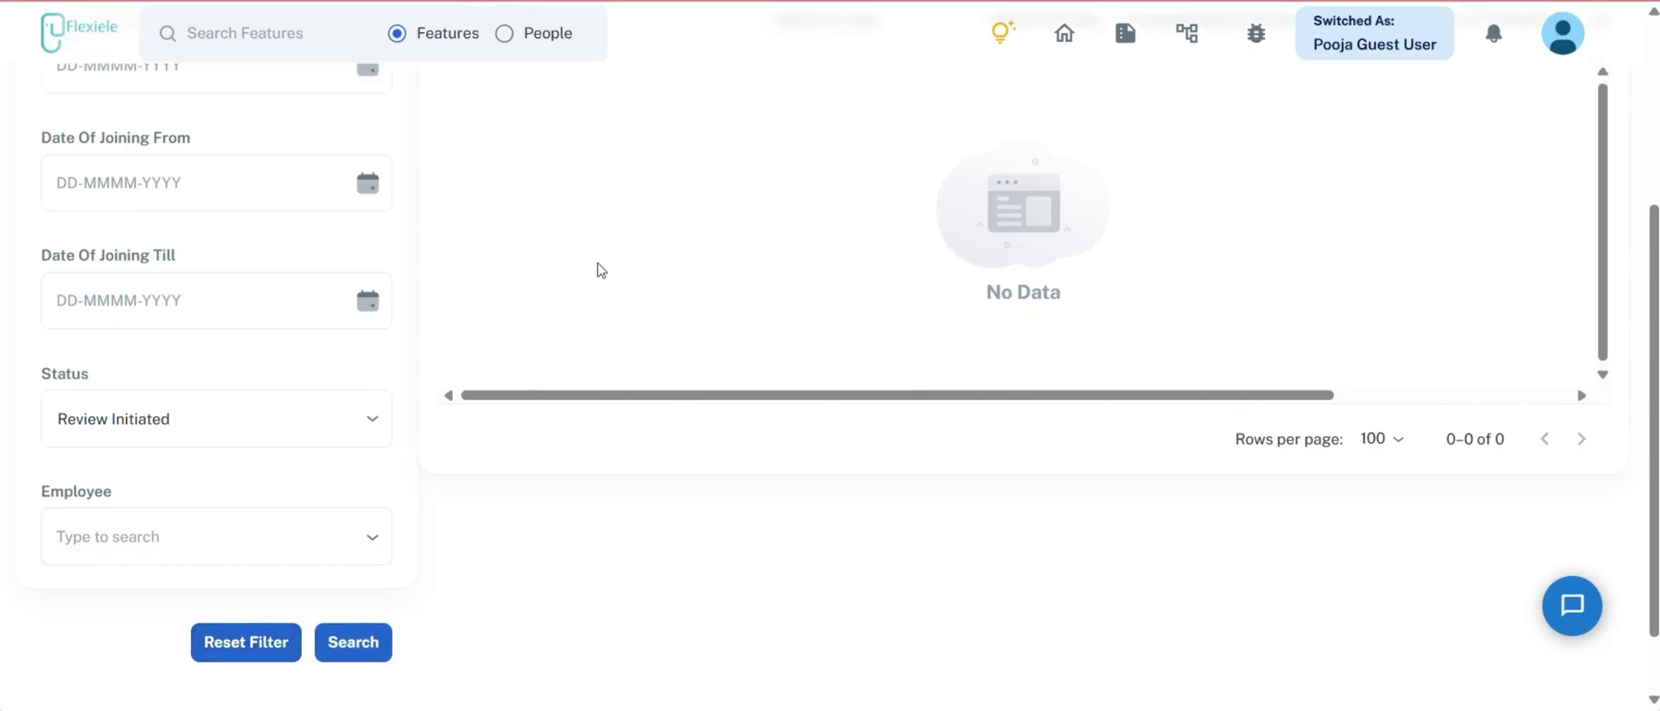
{"action": "left_click", "coordinate": [563, 357]}
{"action": "left_click_drag", "start_coordinate": [548, 329], "coordinate": [538, 326]}
{"action": "left_click", "coordinate": [568, 393]}
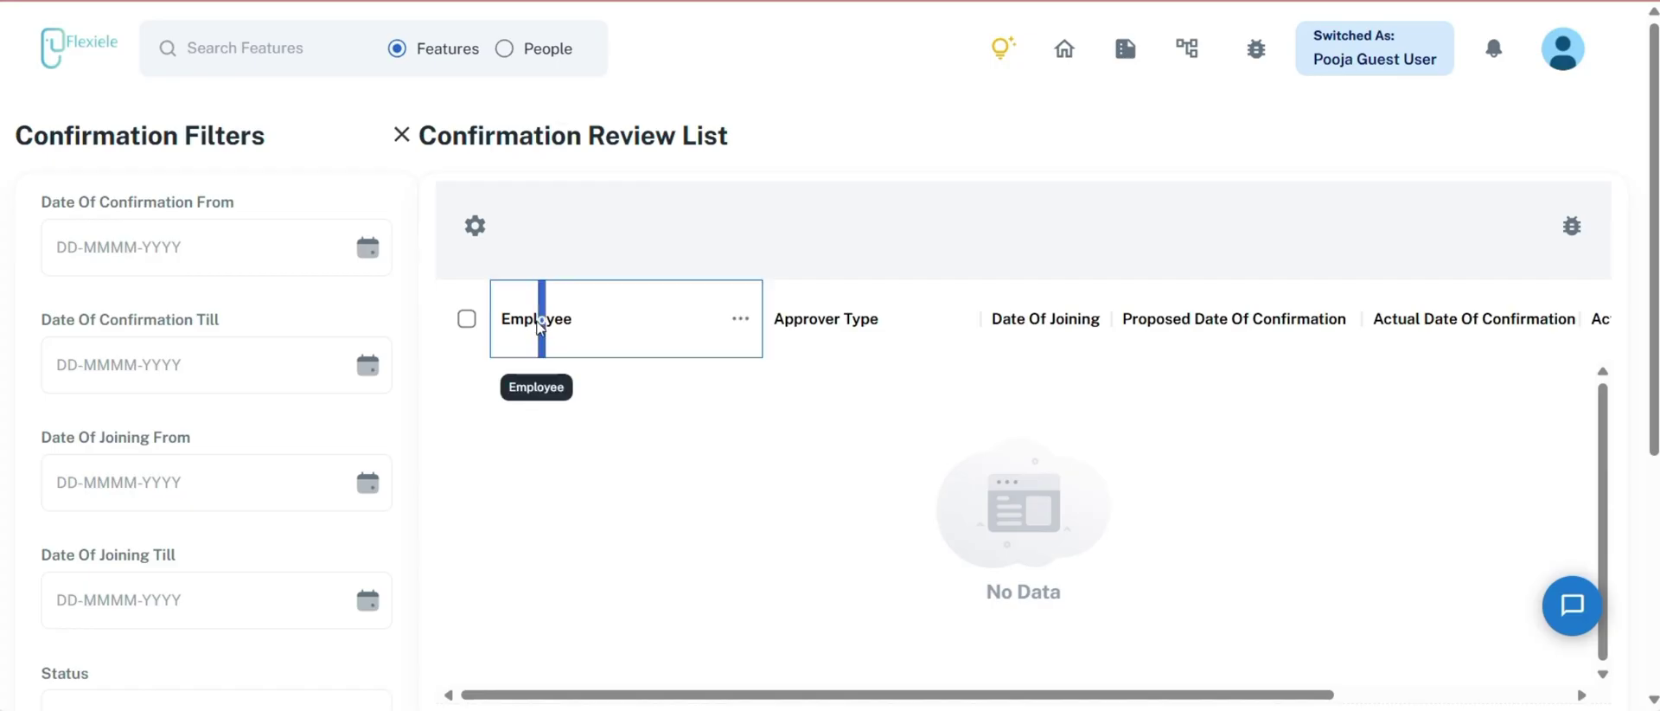
{"action": "left_click", "coordinate": [817, 323]}
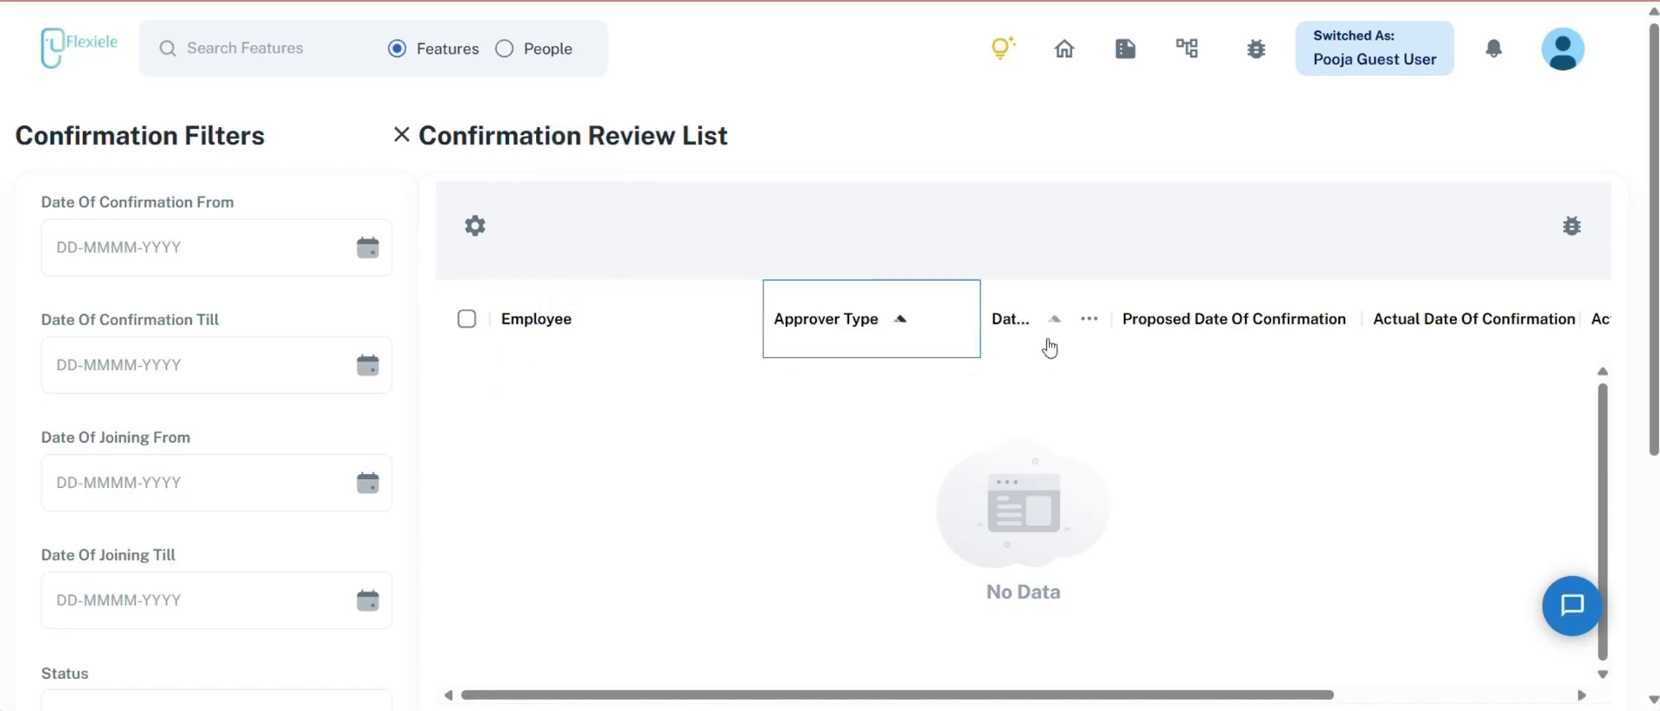
{"action": "scroll", "coordinate": [1105, 492], "scroll_direction": "down", "scroll_amount": 2}
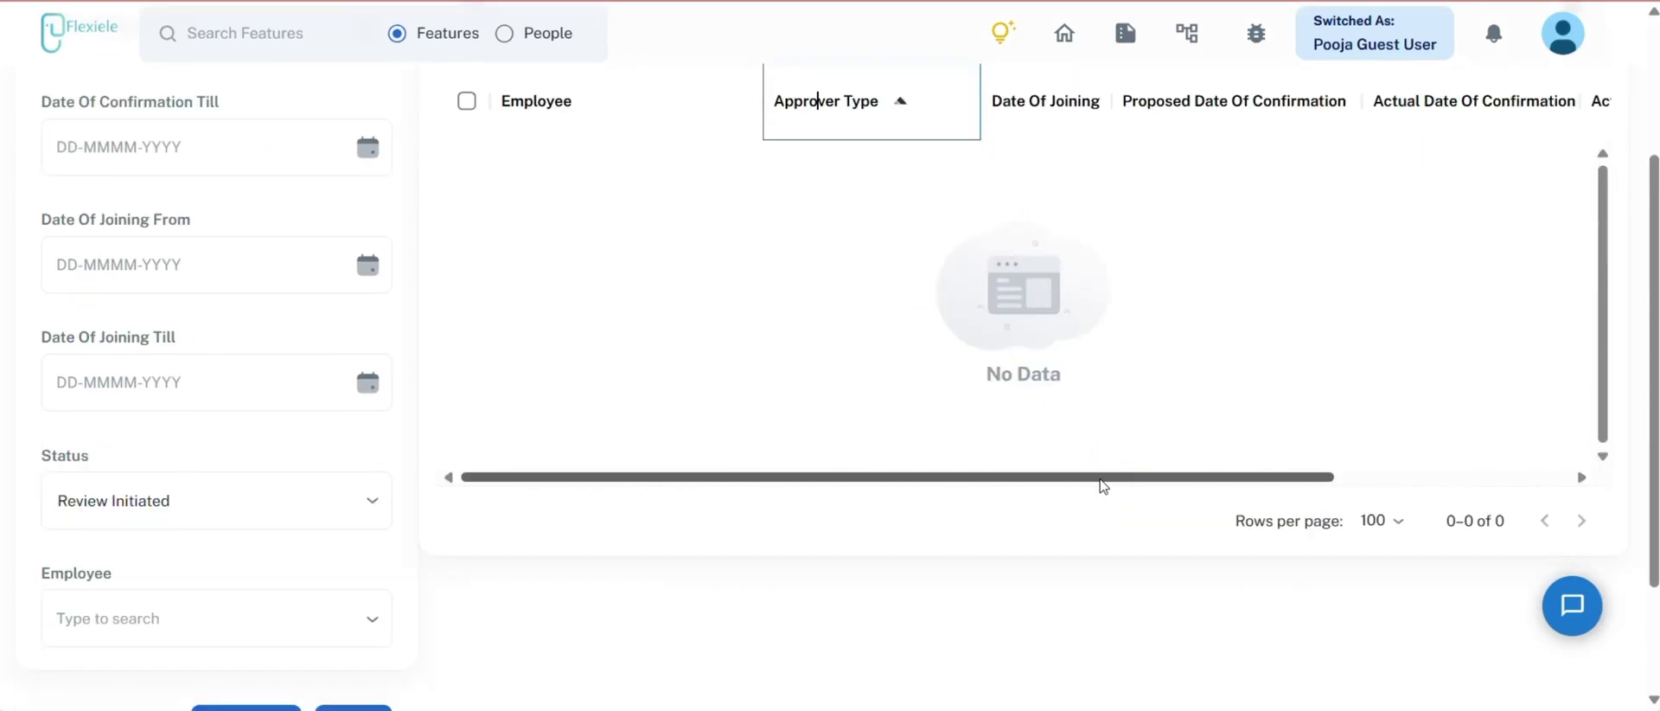
{"action": "scroll", "coordinate": [1107, 484], "scroll_direction": "right", "scroll_amount": 3}
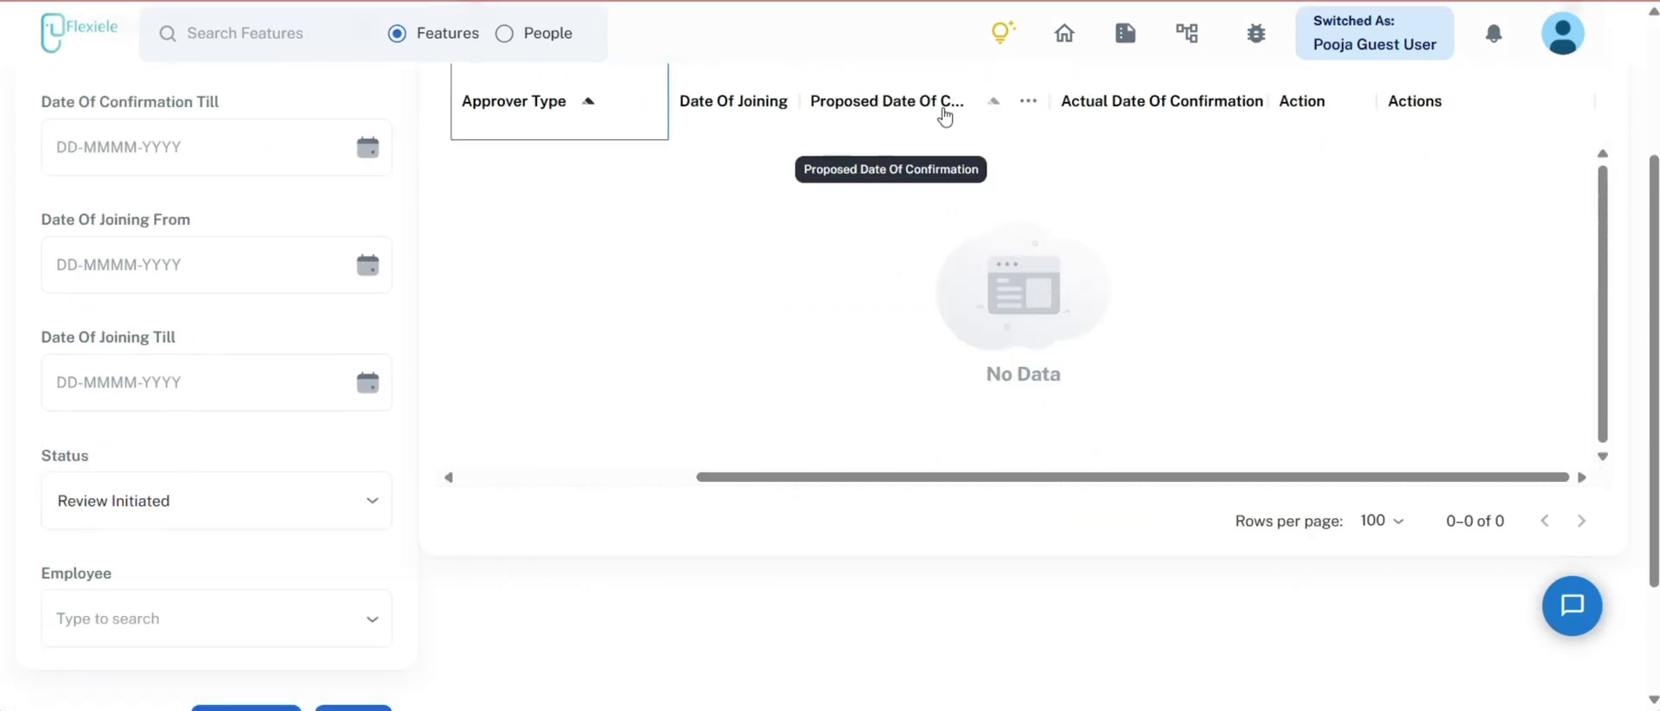
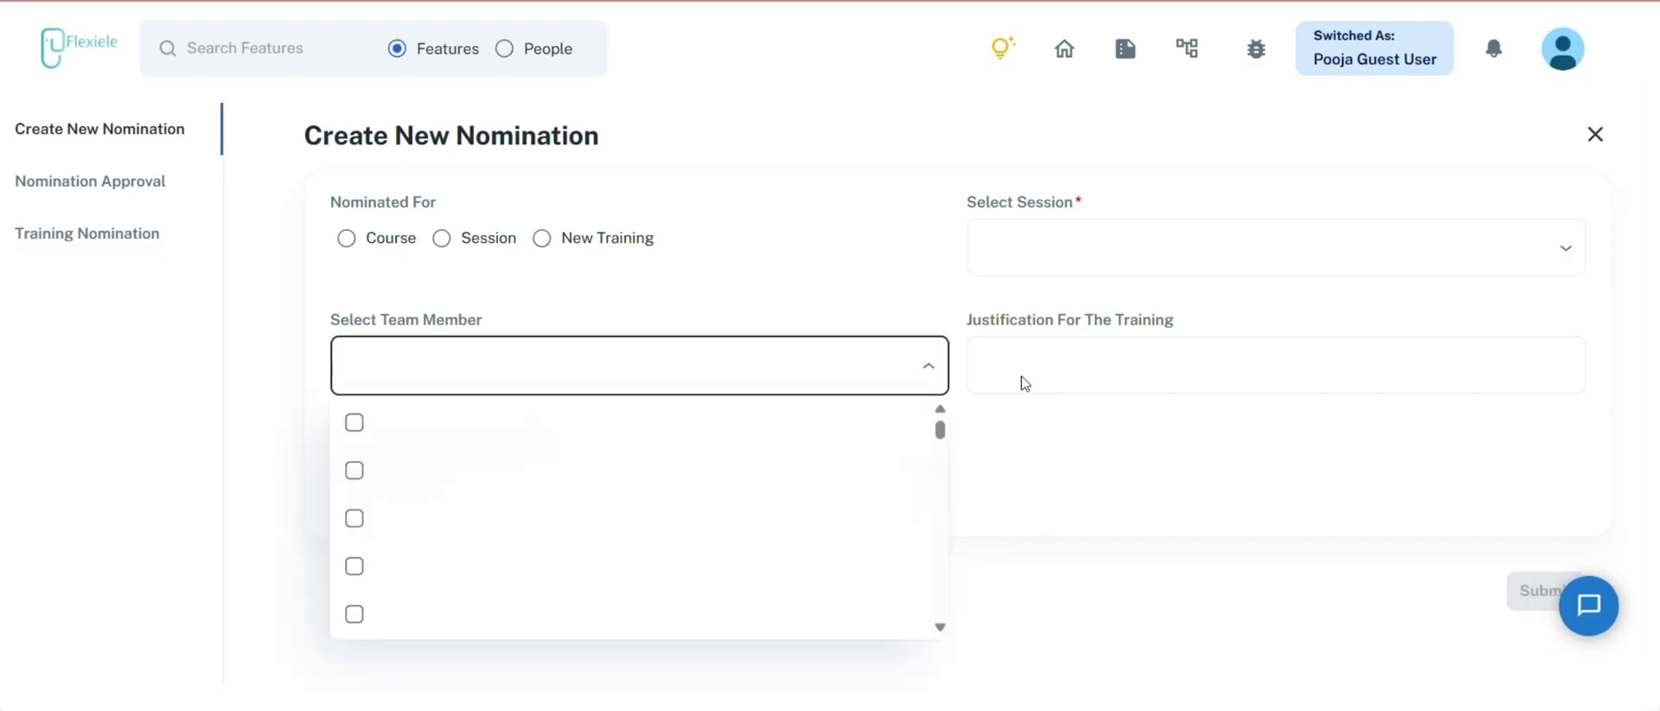
Close the team member choices and return to the Create New Nomination List to review its columns.
{"action": "left_click", "coordinate": [932, 378]}
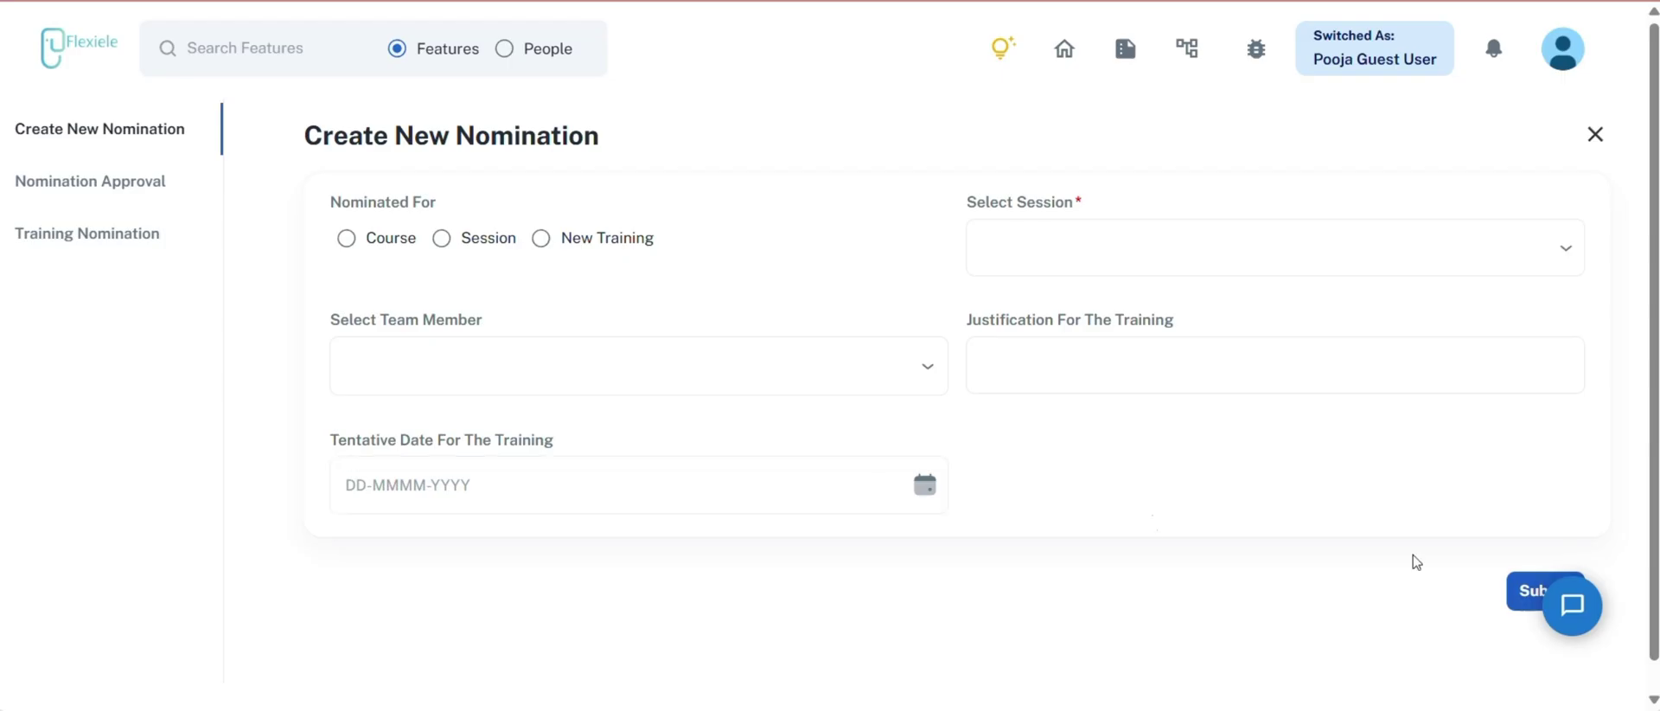
{"action": "left_click", "coordinate": [164, 130]}
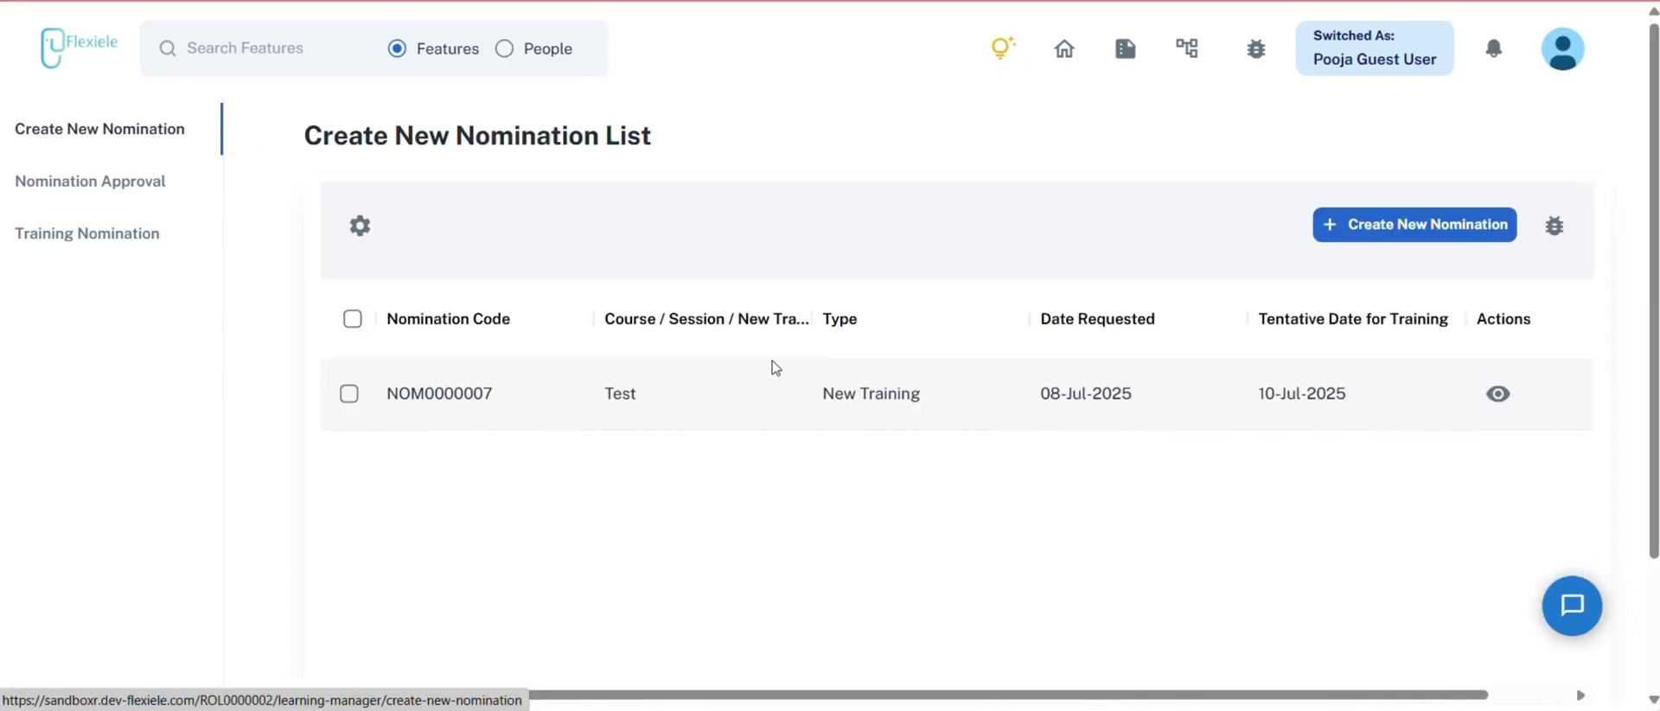
{"action": "left_click", "coordinate": [455, 321]}
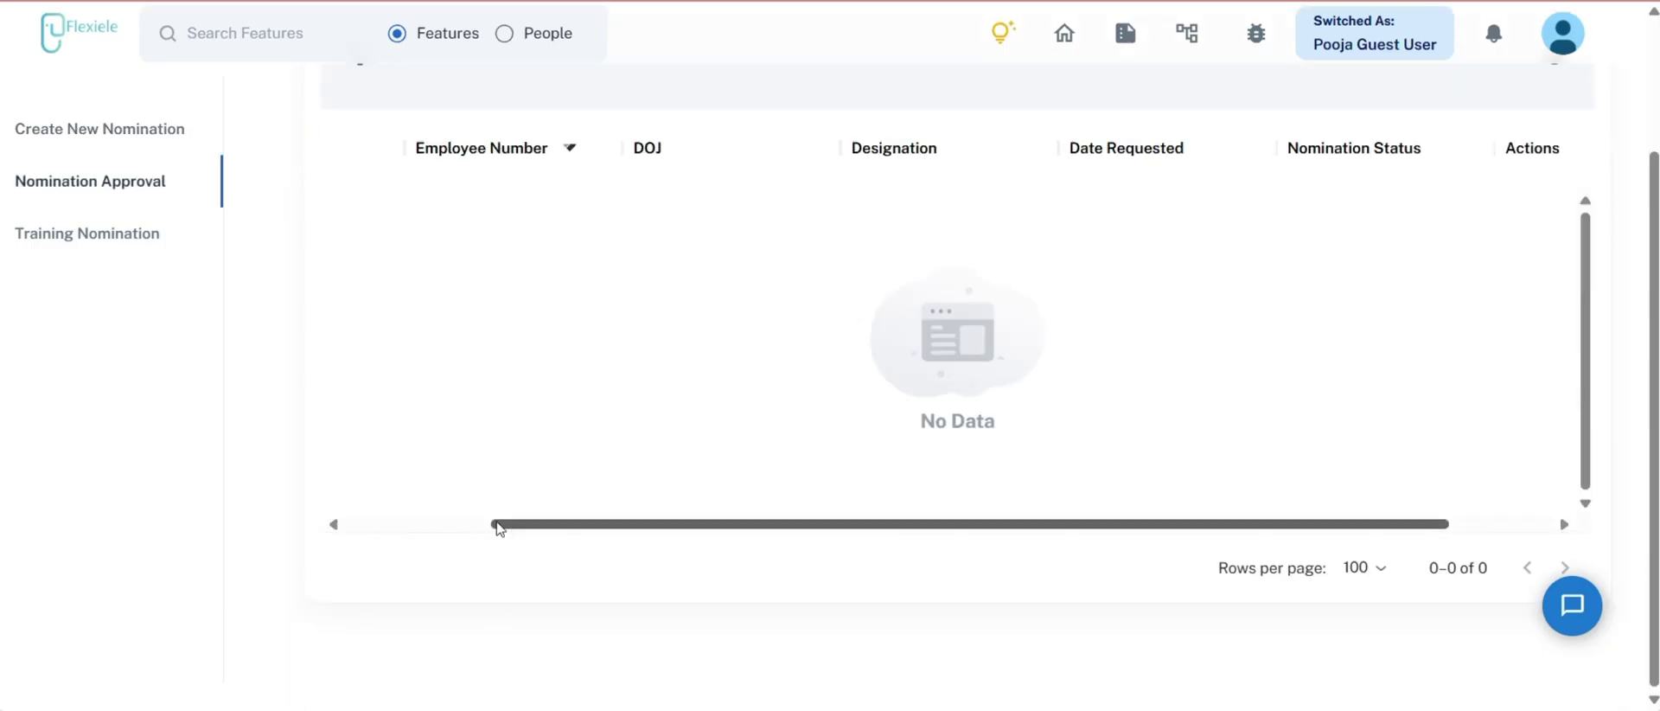
Examine the Nomination Approval columns, from employee name and designation to date requested, nomination status and actions.
{"action": "left_click_drag", "start_coordinate": [500, 523], "coordinate": [359, 510]}
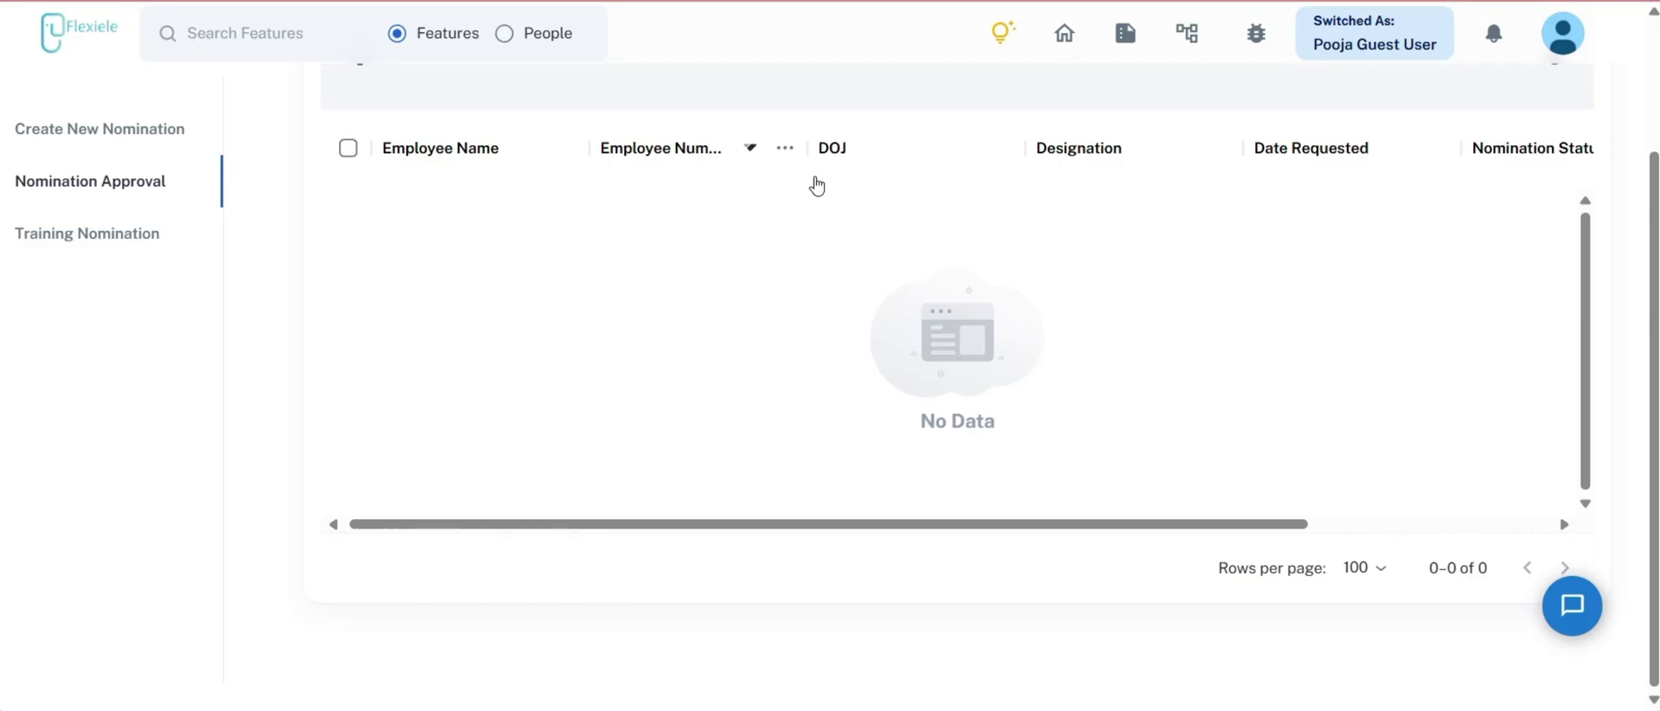
{"action": "left_click", "coordinate": [1095, 147]}
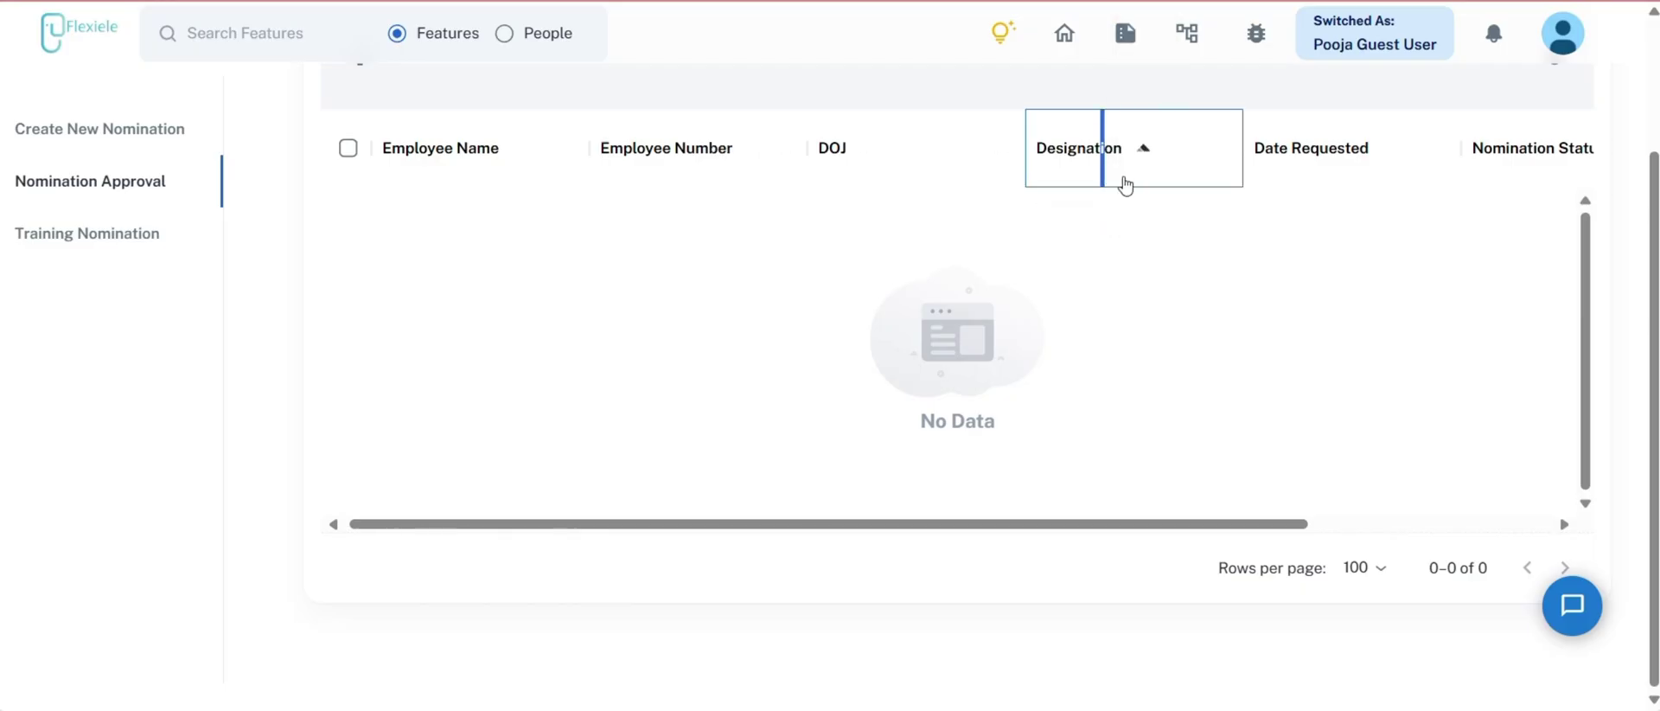
{"action": "key", "text": "Right"}
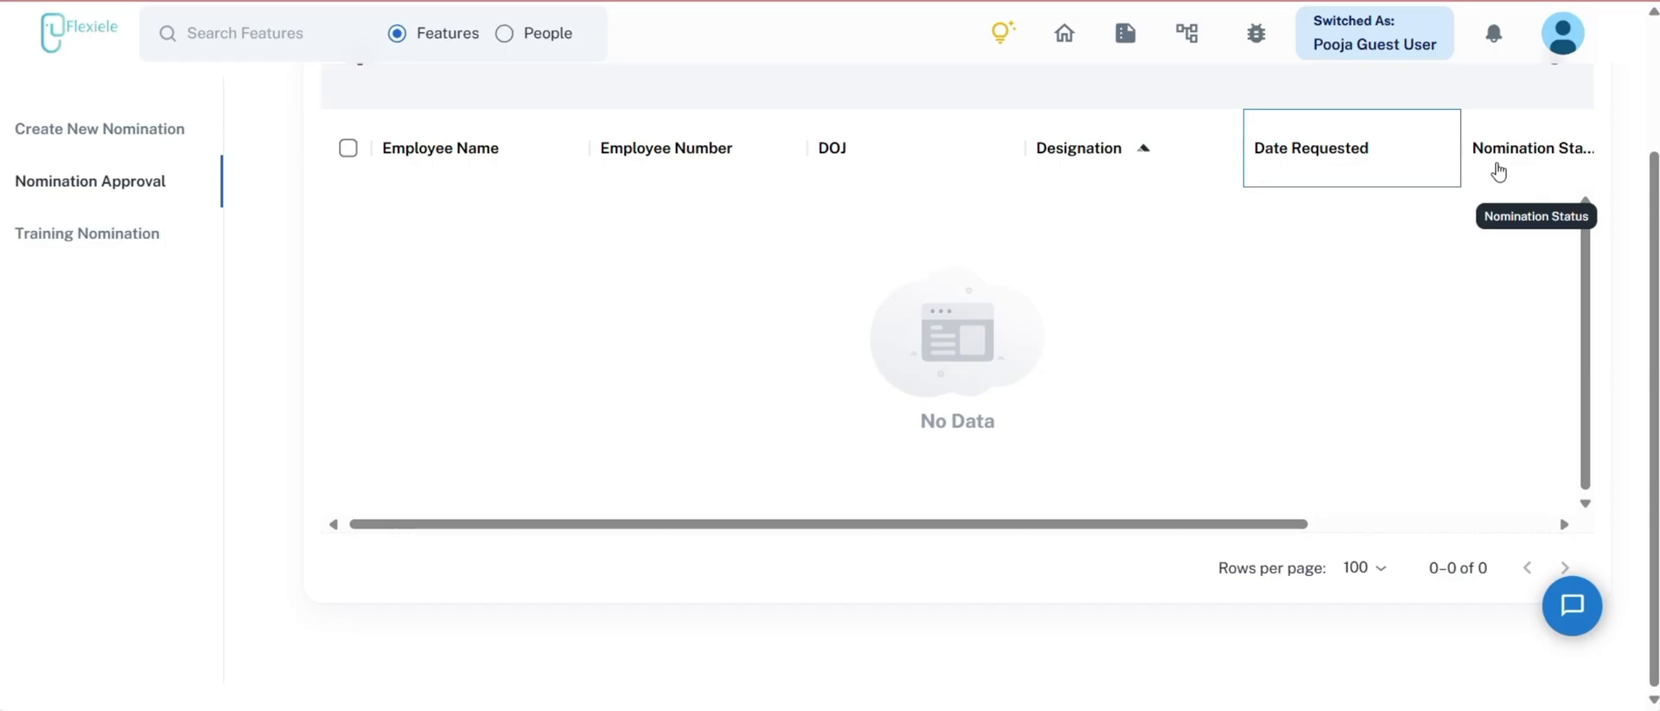
{"action": "left_click_drag", "start_coordinate": [1303, 523], "coordinate": [1539, 527]}
{"action": "double_click", "coordinate": [1442, 179]}
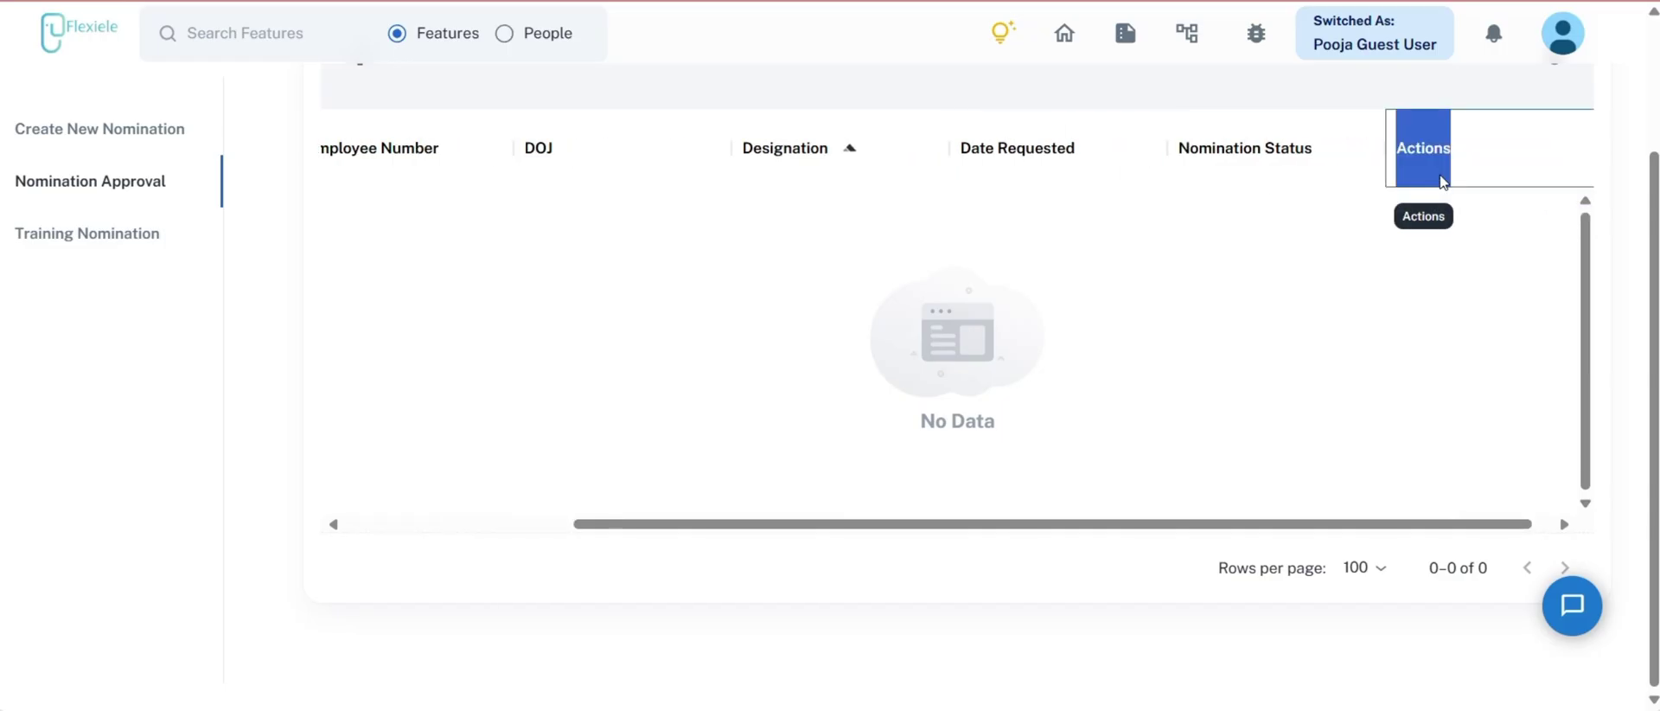
{"action": "left_click", "coordinate": [1297, 314]}
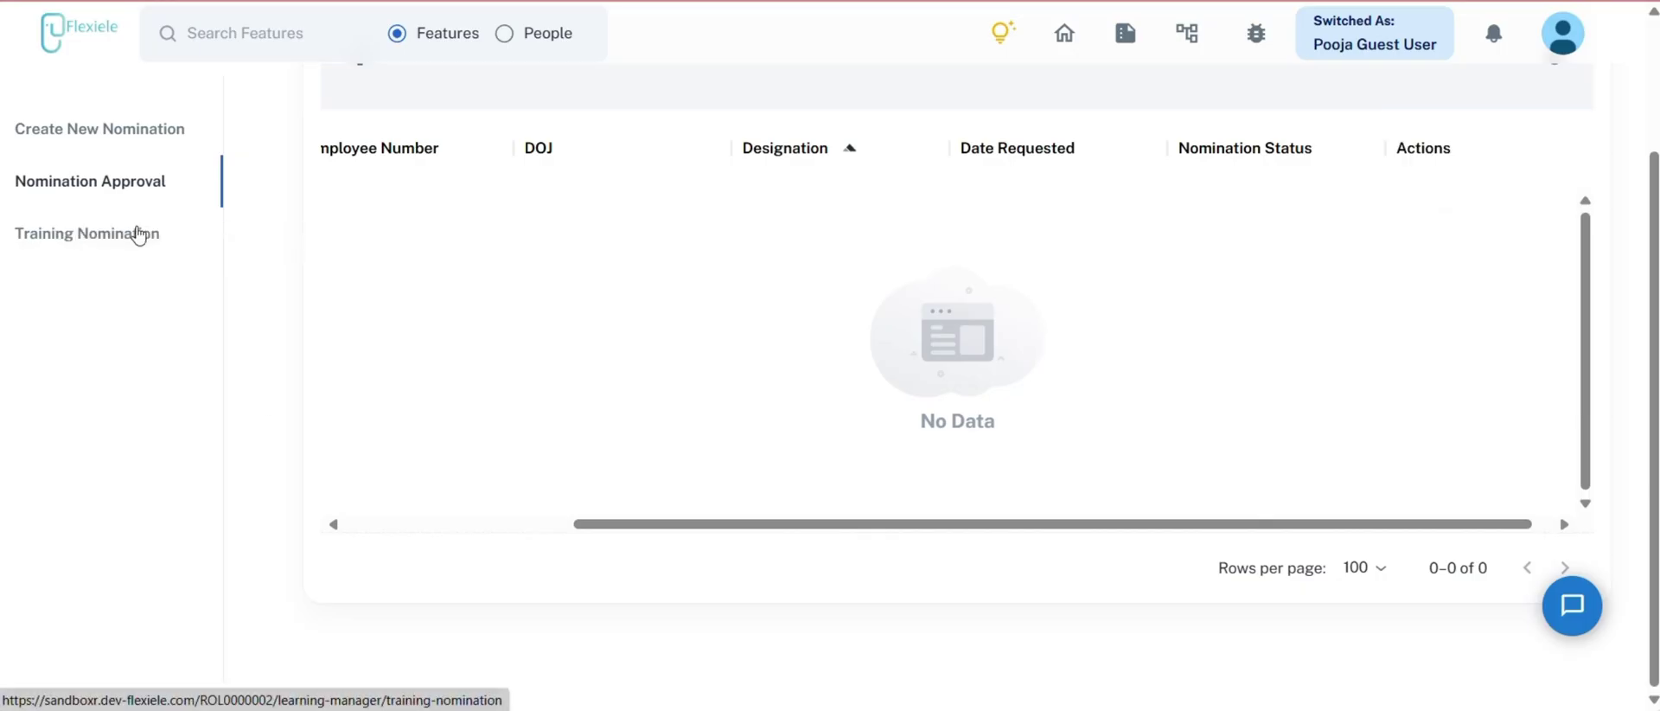
Open Training Nomination, review the blank new nomination form and return to the Training Nomination List.
{"action": "left_click", "coordinate": [108, 248]}
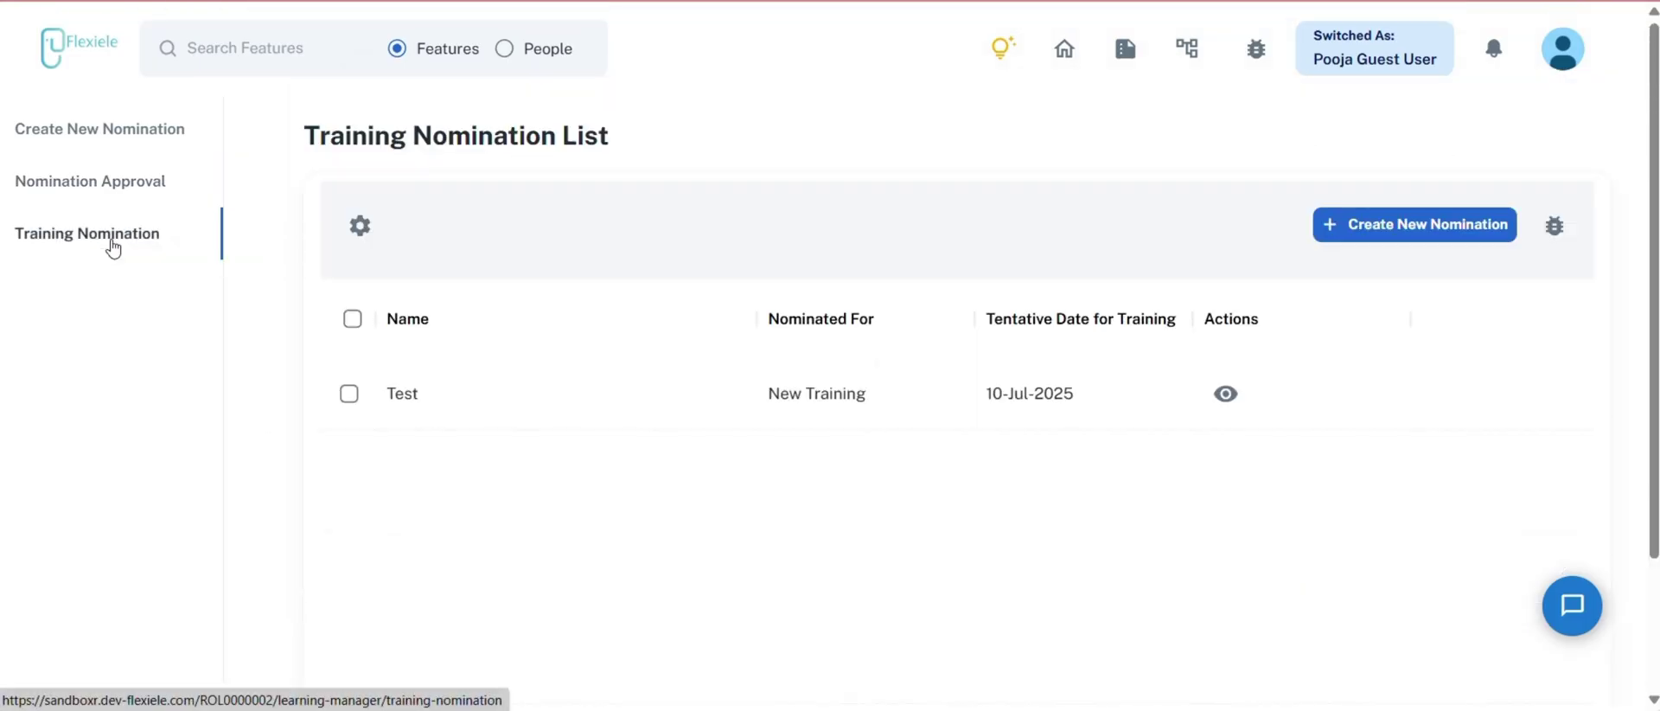
{"action": "left_click", "coordinate": [1387, 226]}
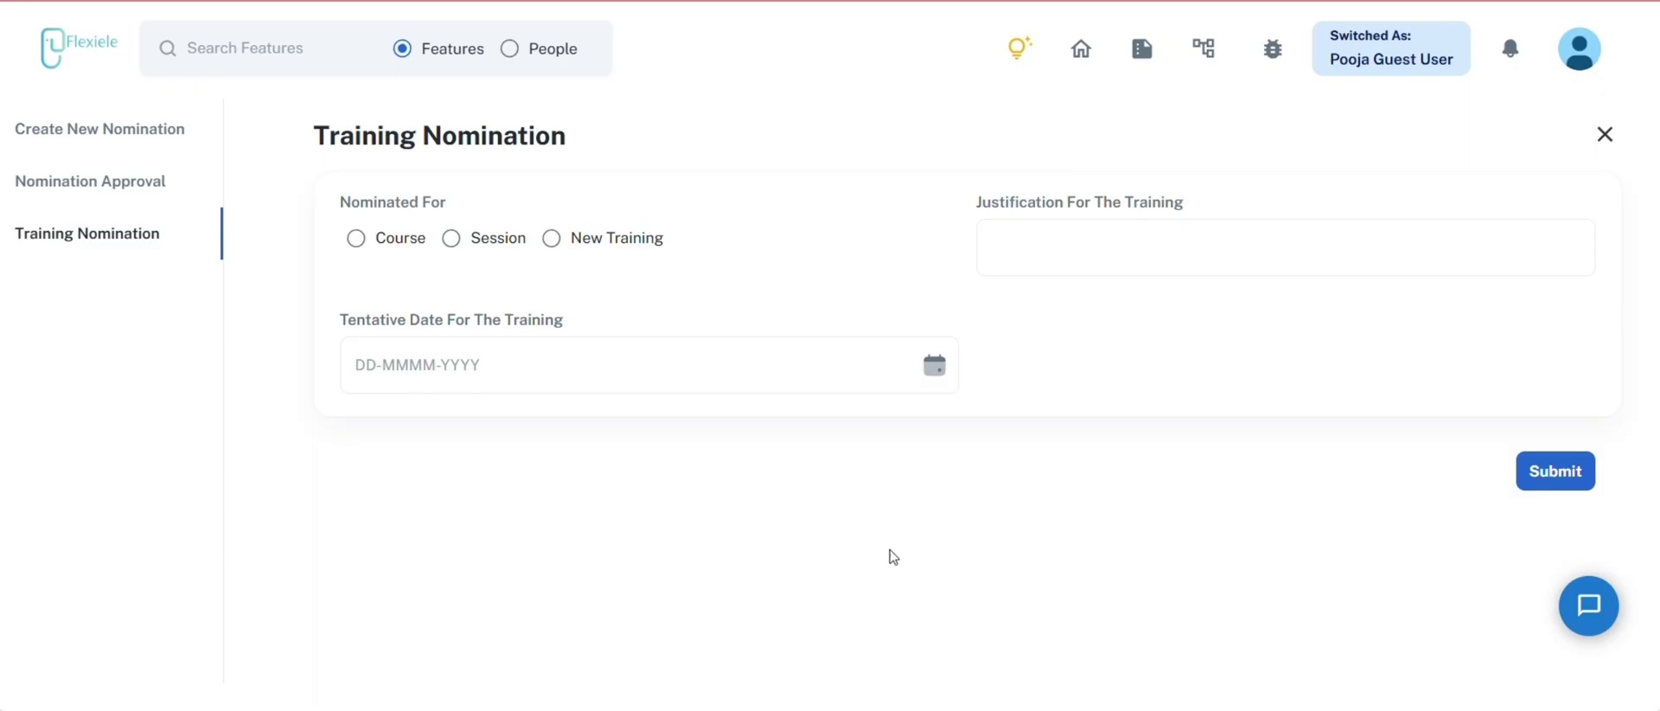
{"action": "right_click", "coordinate": [1138, 230]}
{"action": "left_click", "coordinate": [273, 405]}
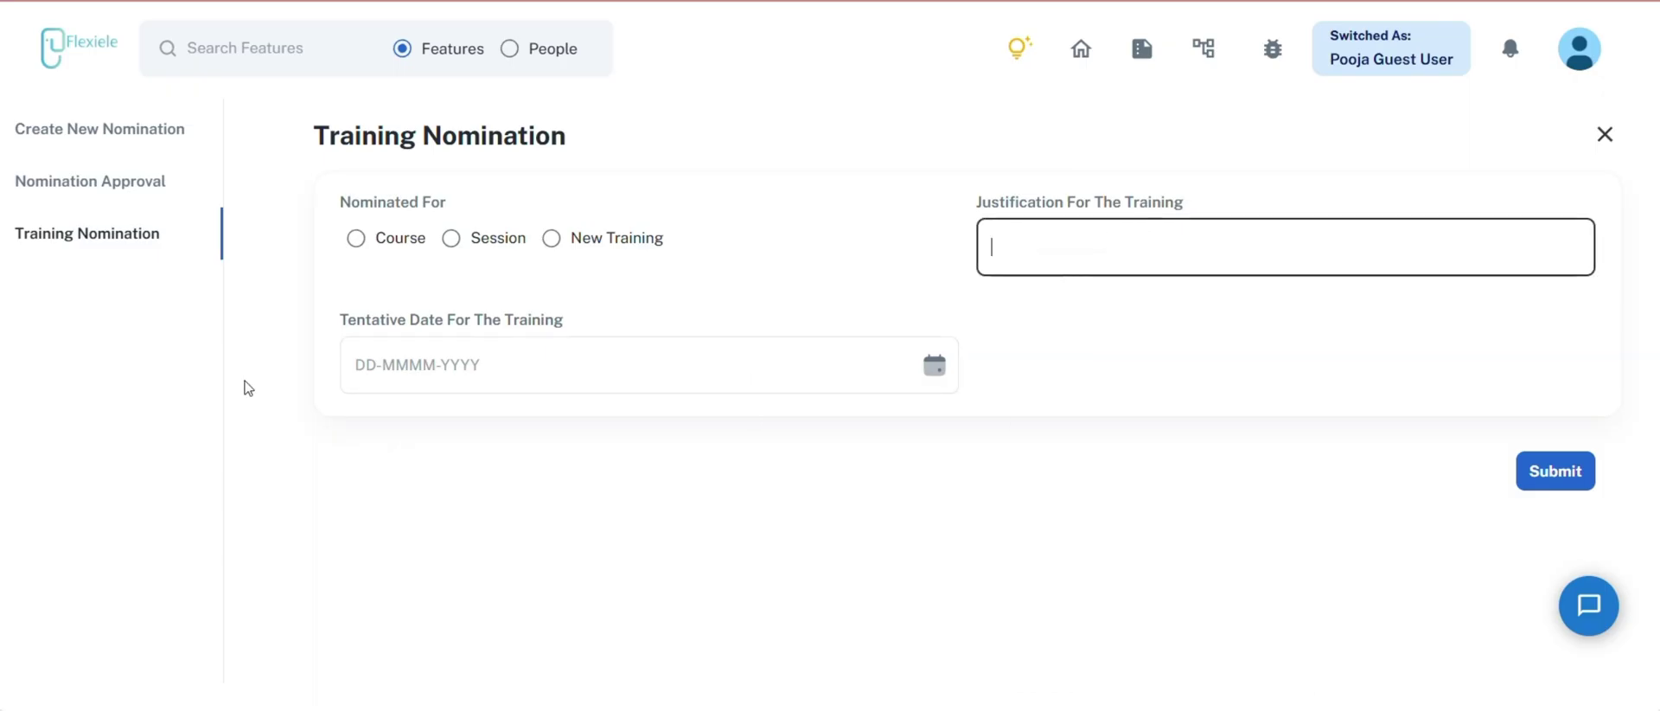
{"action": "left_click", "coordinate": [115, 244]}
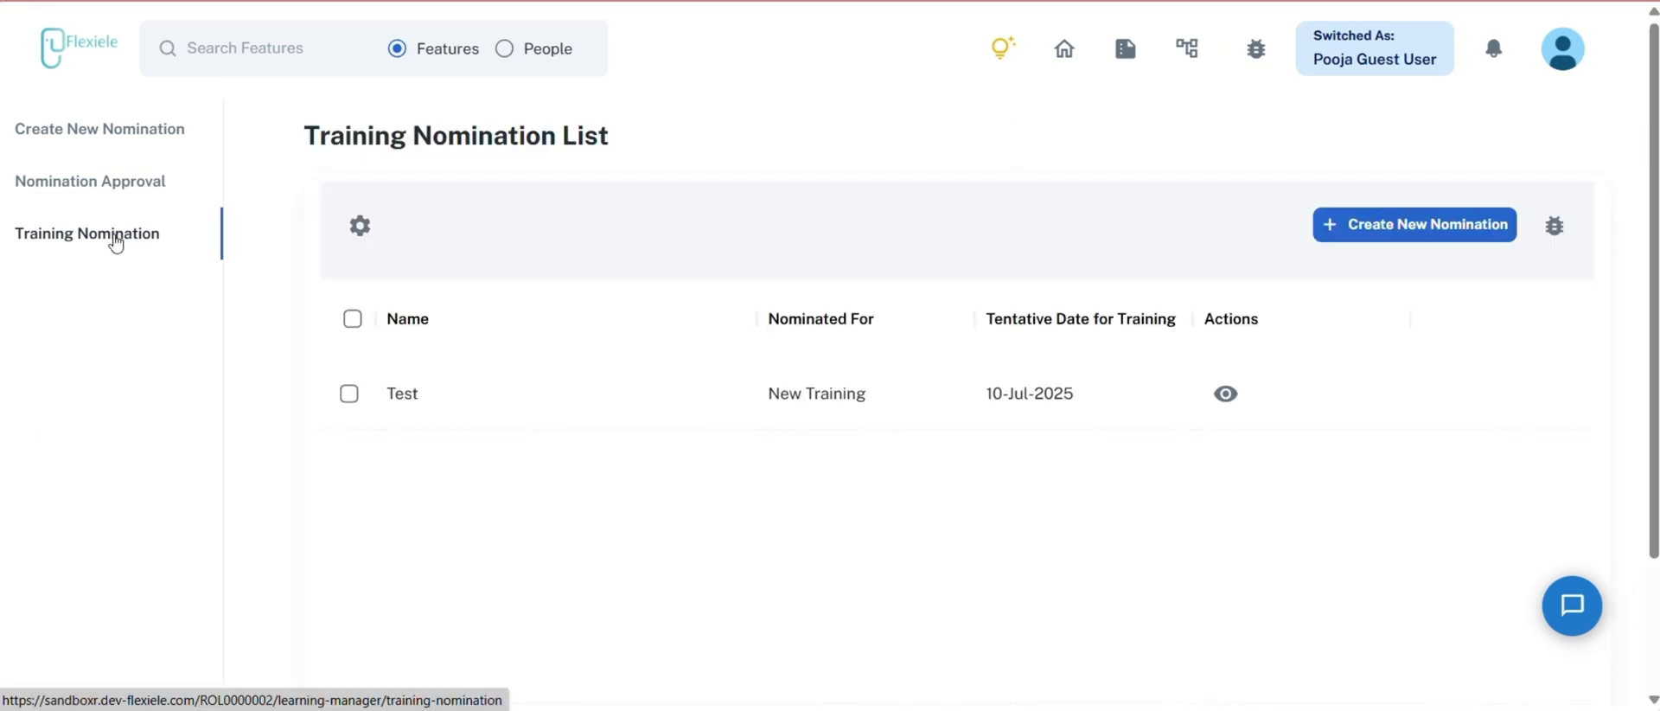
View the details of the Test entry in the Training Nomination List.
{"action": "double_click", "coordinate": [852, 617]}
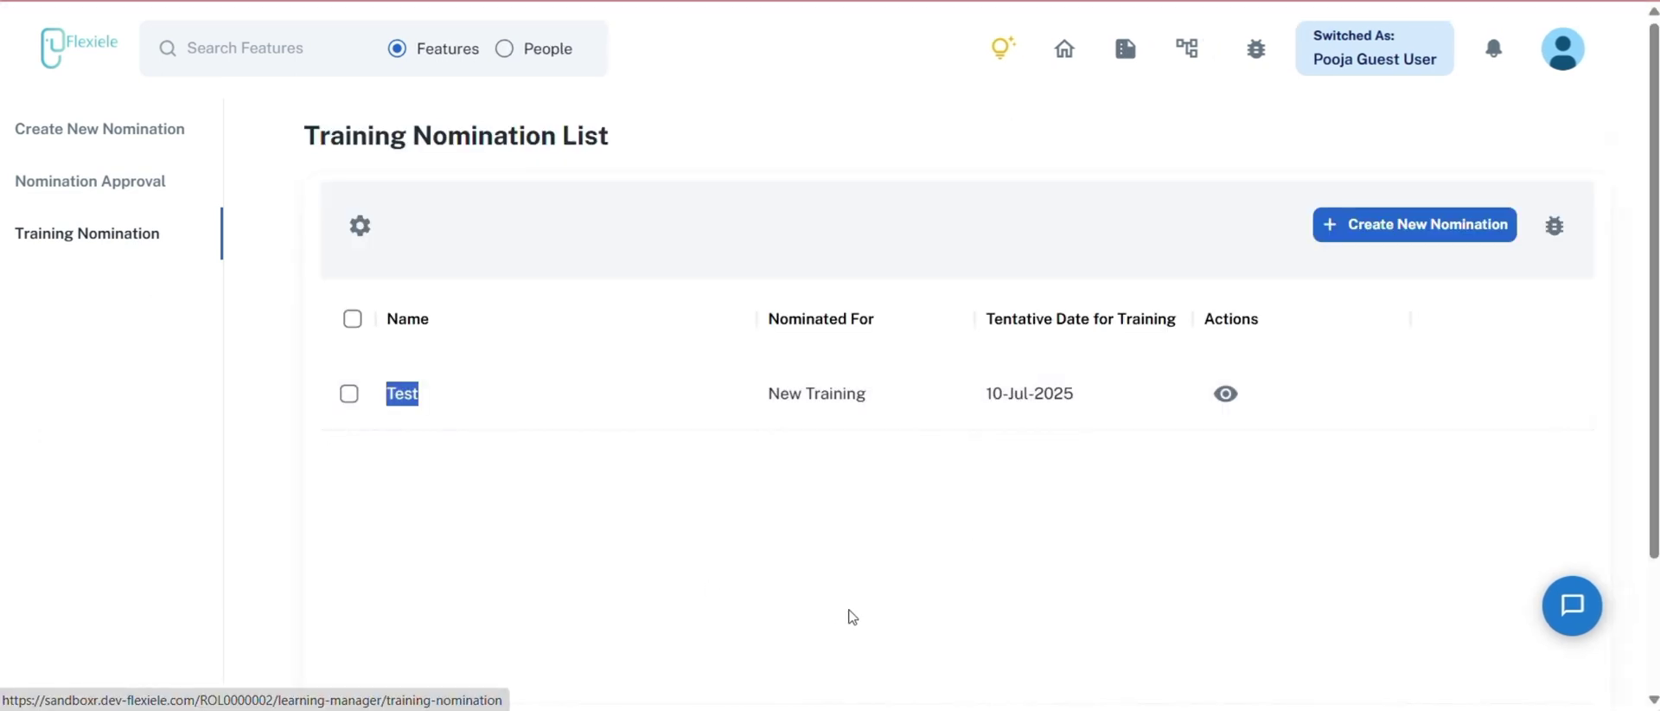
{"action": "left_click", "coordinate": [1124, 595]}
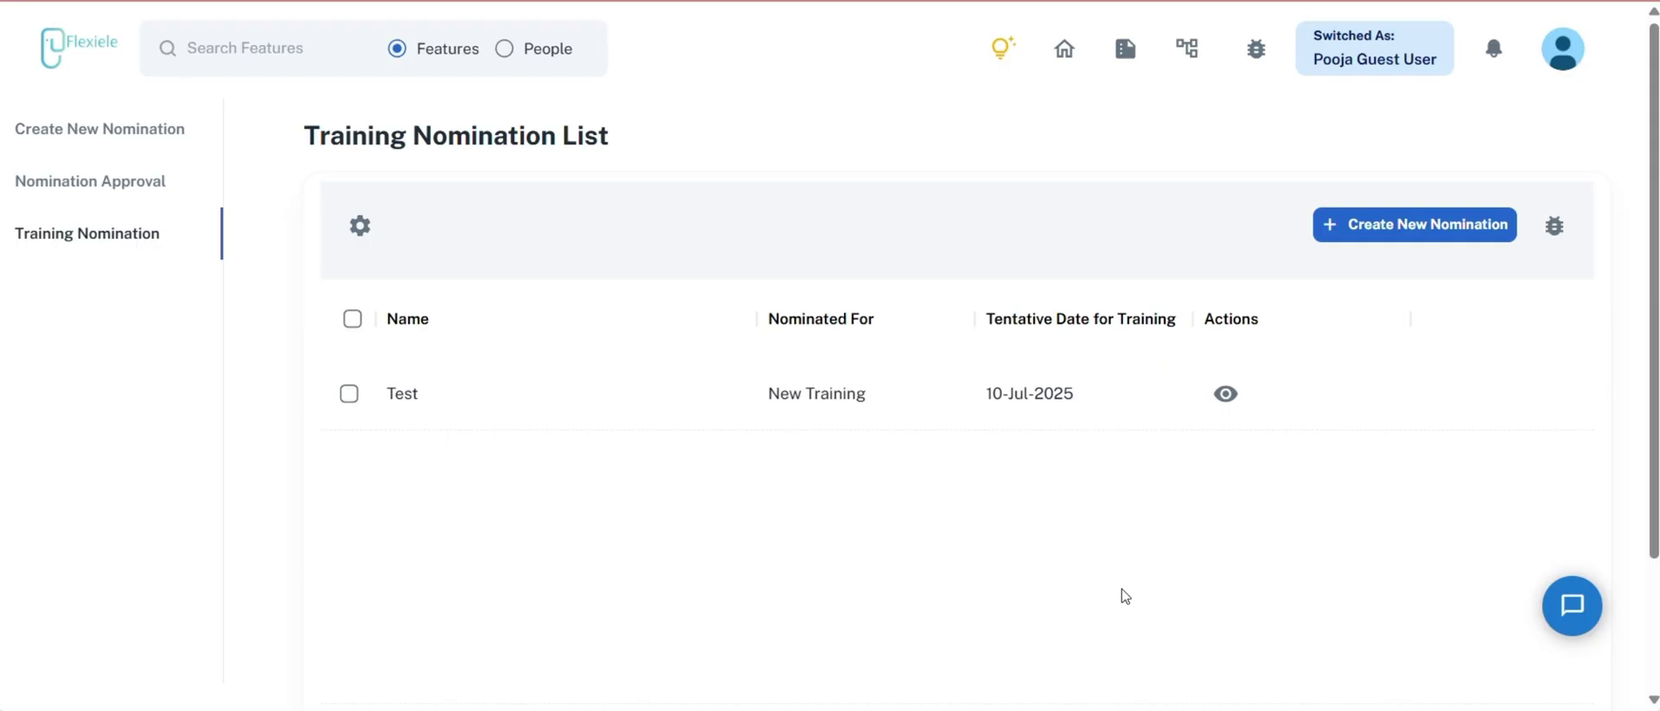
{"action": "left_click", "coordinate": [1232, 395]}
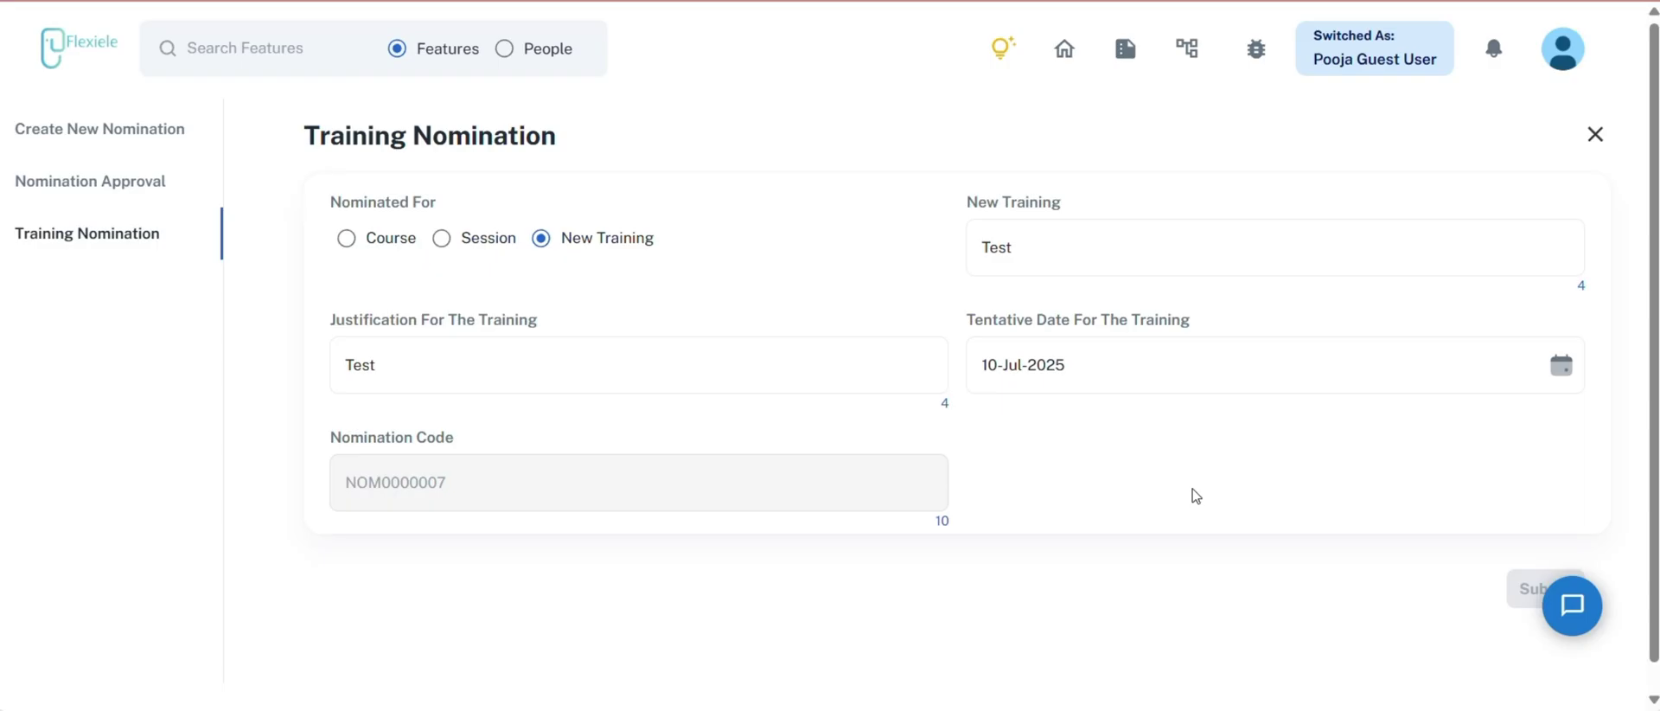
Go back to the Manager features and open Expense Approval.
{"action": "left_click", "coordinate": [66, 50]}
{"action": "scroll", "coordinate": [968, 410], "scroll_direction": "down", "scroll_amount": 15}
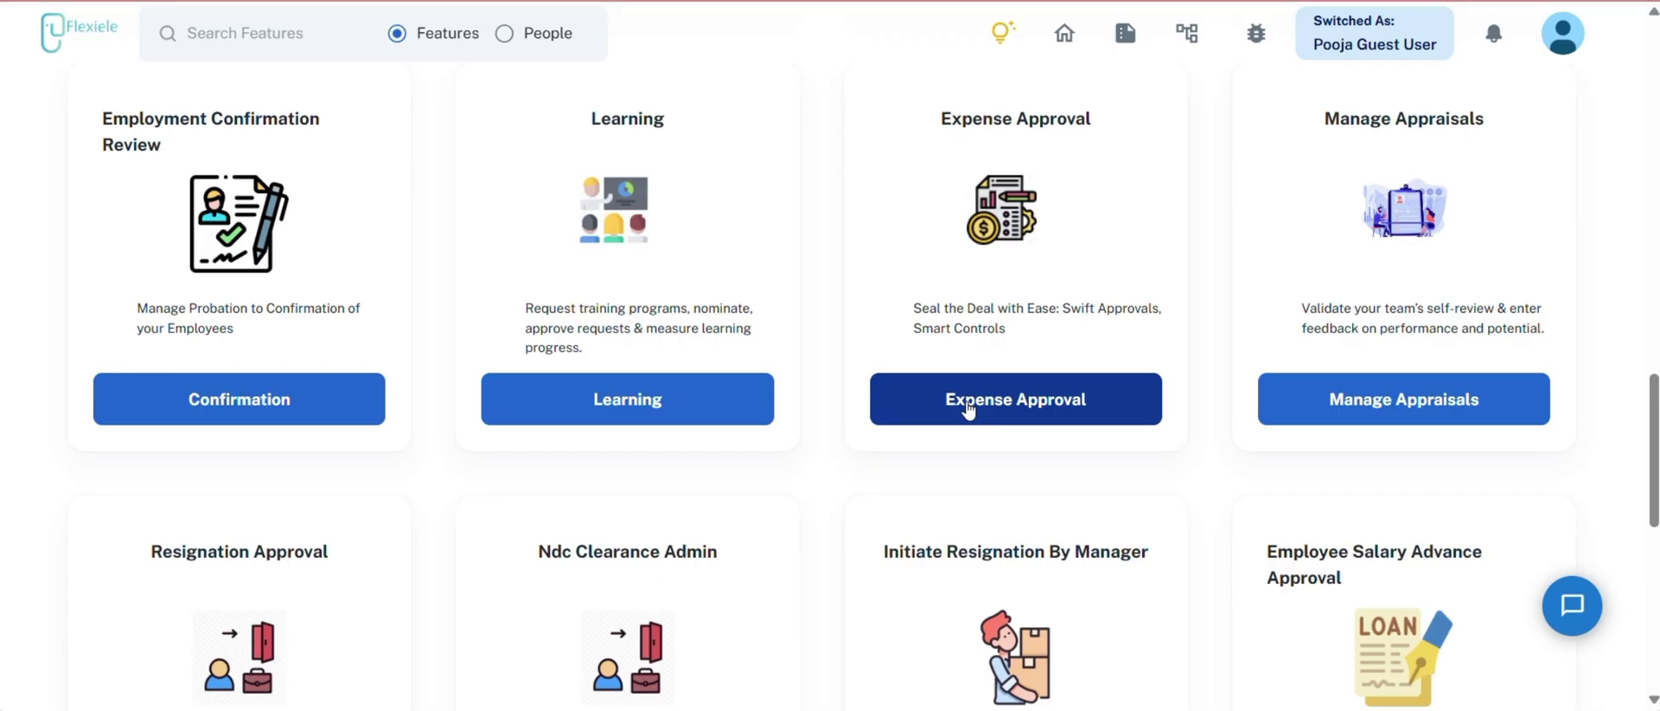
{"action": "left_click", "coordinate": [968, 409]}
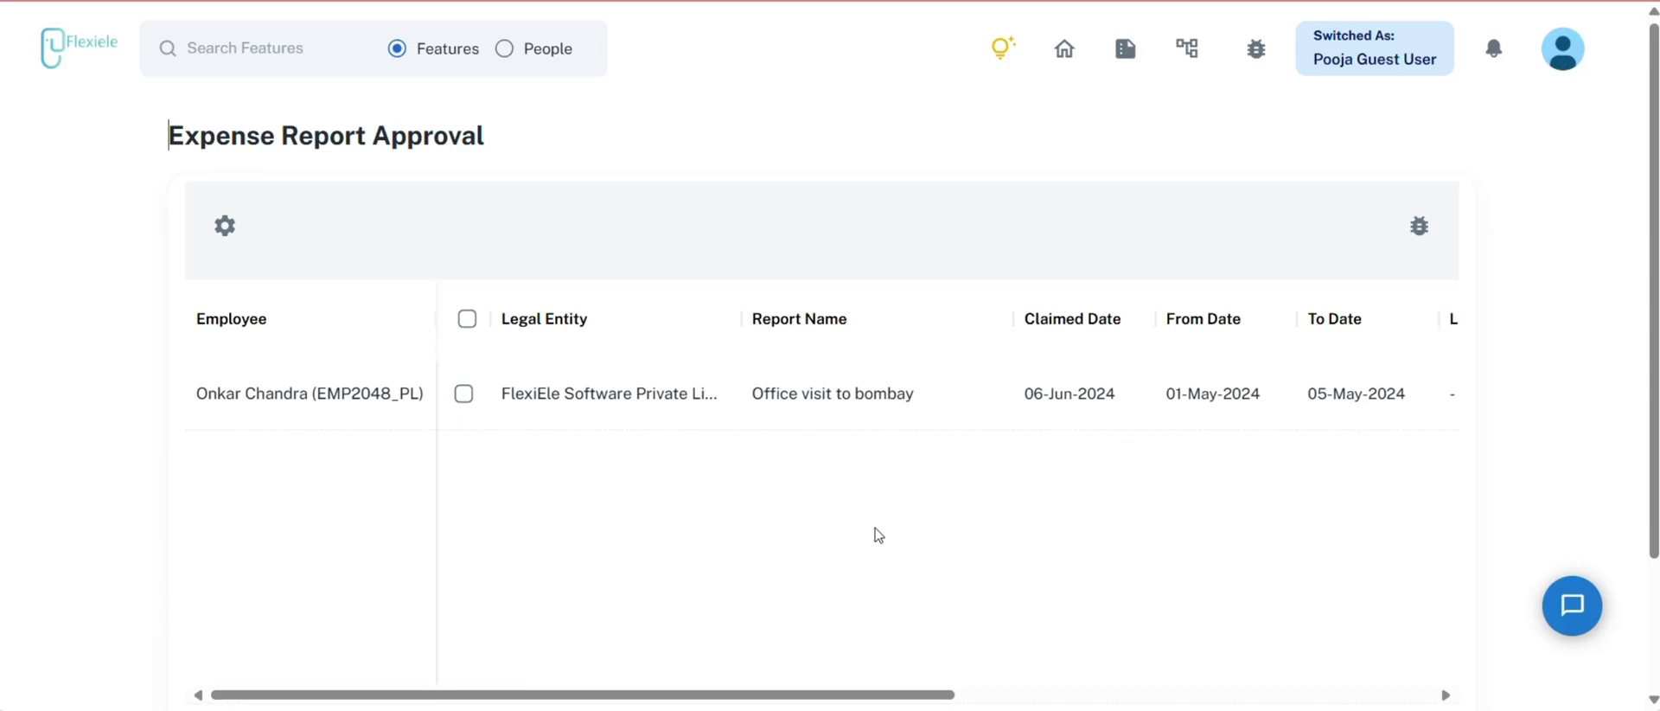
Examine the Expense Report Approval columns, including report dates, claimed amount, last approval, status and actions.
{"action": "left_click_drag", "start_coordinate": [855, 694], "coordinate": [936, 694]}
{"action": "scroll", "coordinate": [821, 393], "scroll_direction": "left", "scroll_amount": 2}
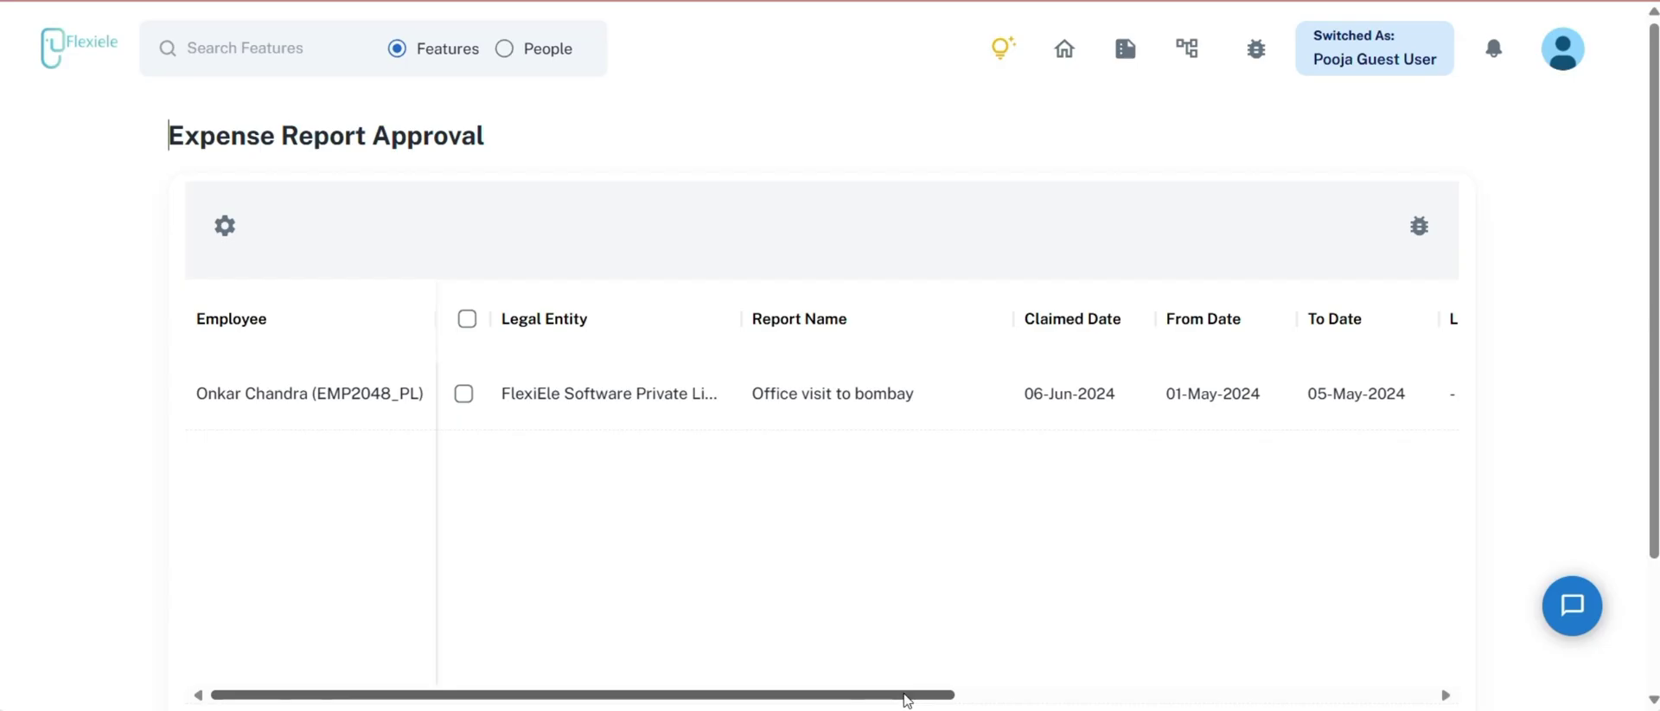
{"action": "left_click_drag", "start_coordinate": [906, 695], "coordinate": [1383, 695]}
{"action": "scroll", "coordinate": [821, 393], "scroll_direction": "left", "scroll_amount": 10}
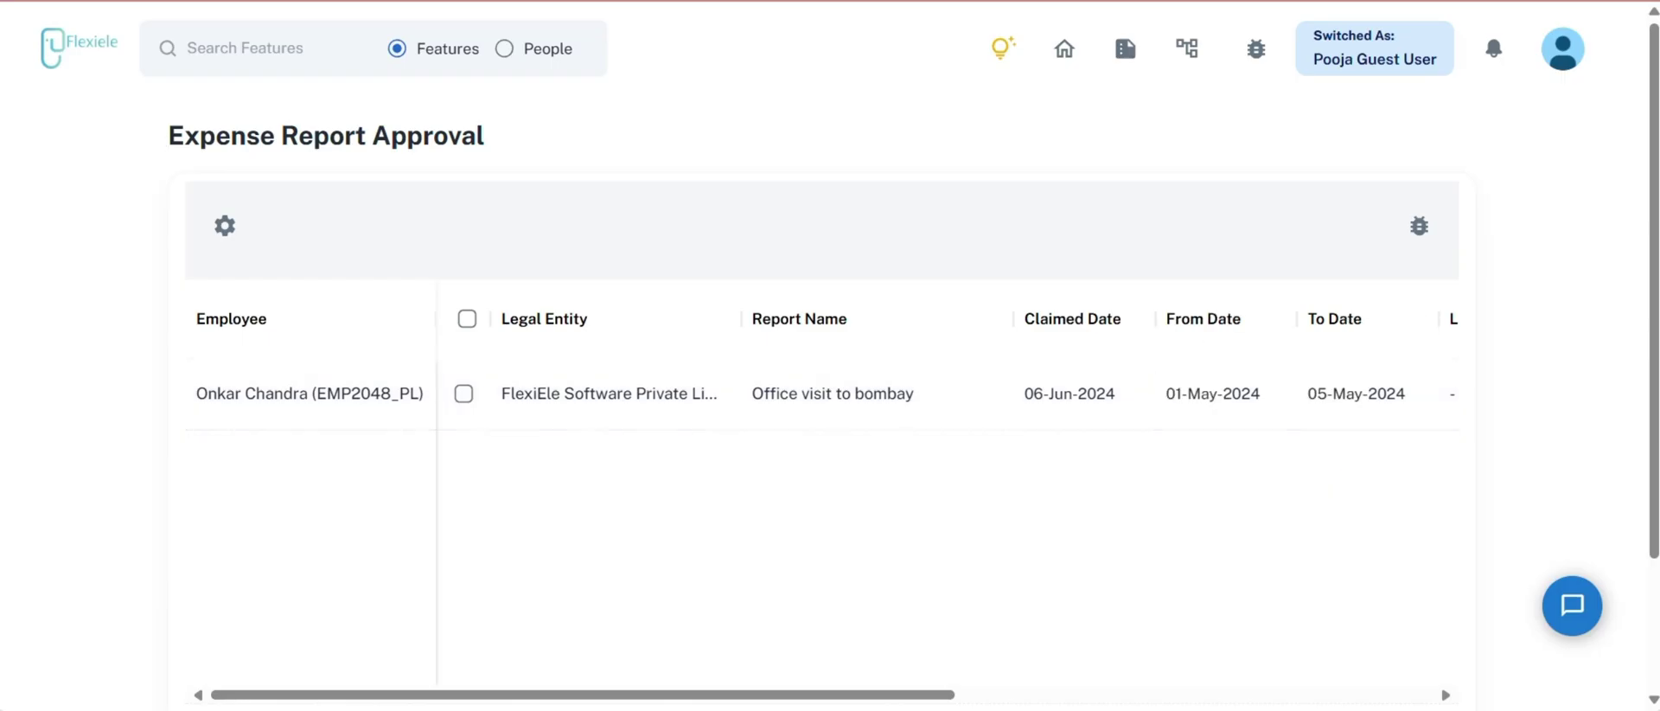
{"action": "scroll", "coordinate": [881, 694], "scroll_direction": "right", "scroll_amount": 5}
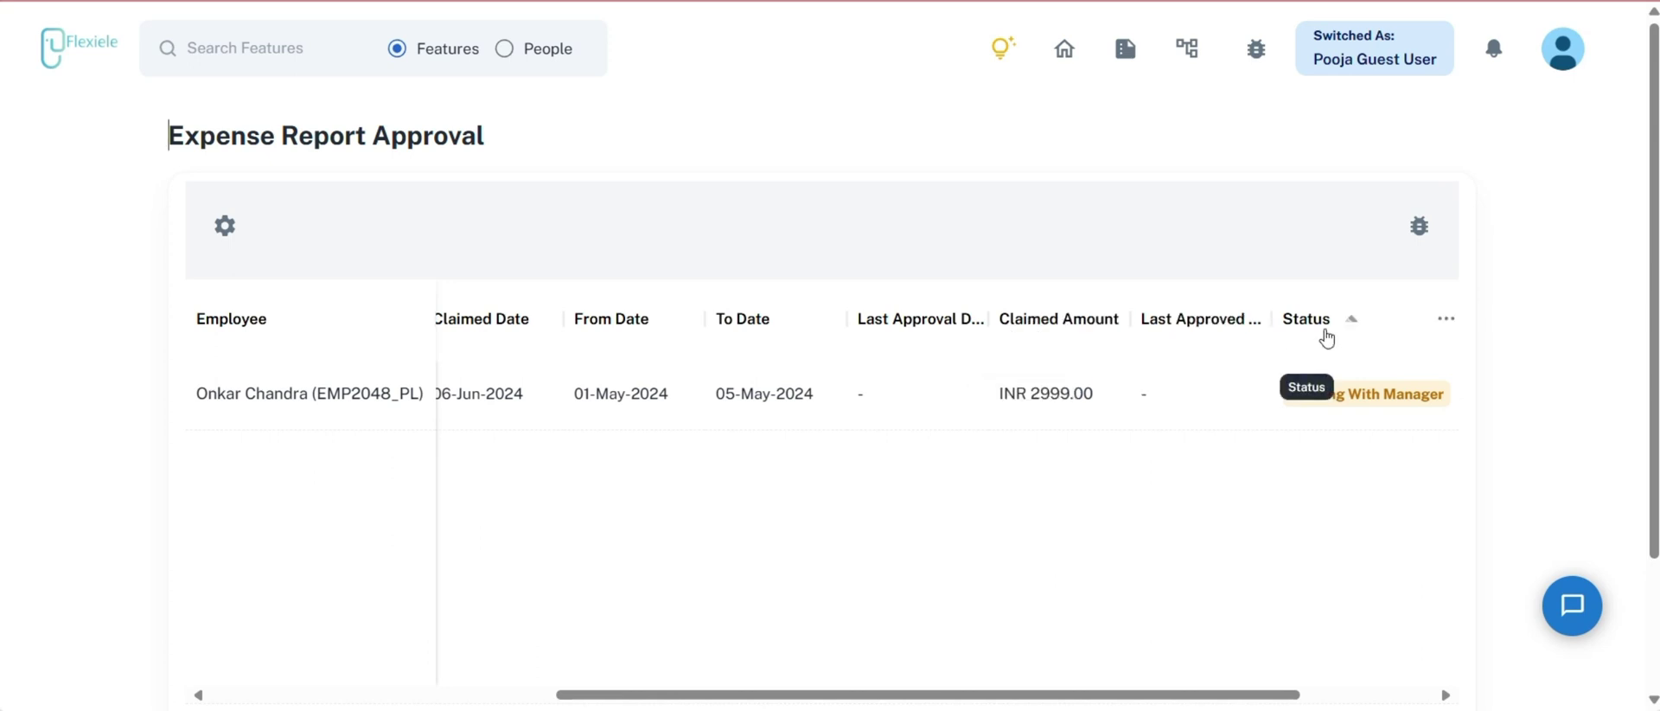
{"action": "left_click_drag", "start_coordinate": [1295, 695], "coordinate": [1431, 700]}
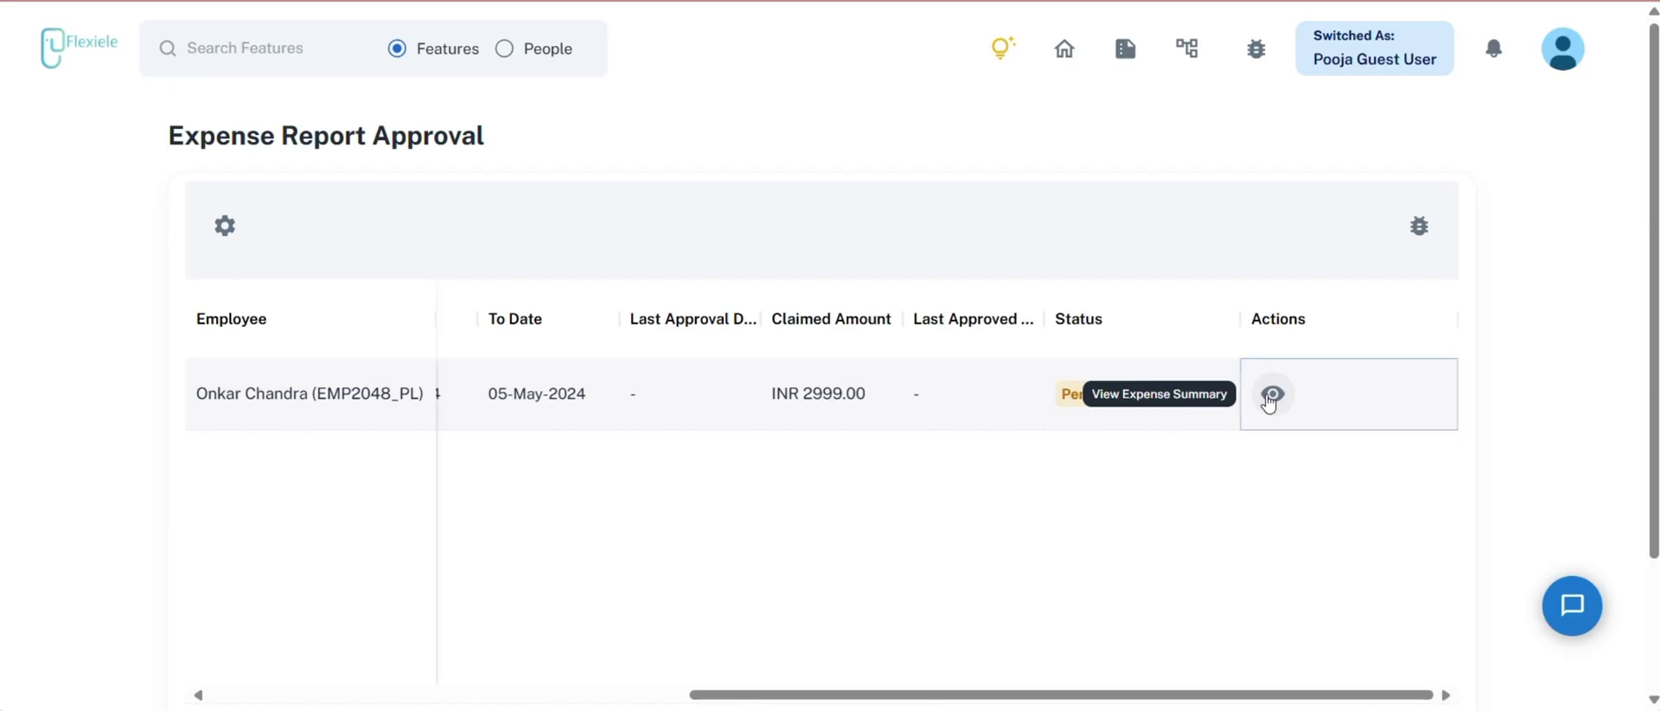
View the expense summary of the "Office visit to bombay" report, including its approval options and claimed items.
{"action": "left_click", "coordinate": [1270, 396]}
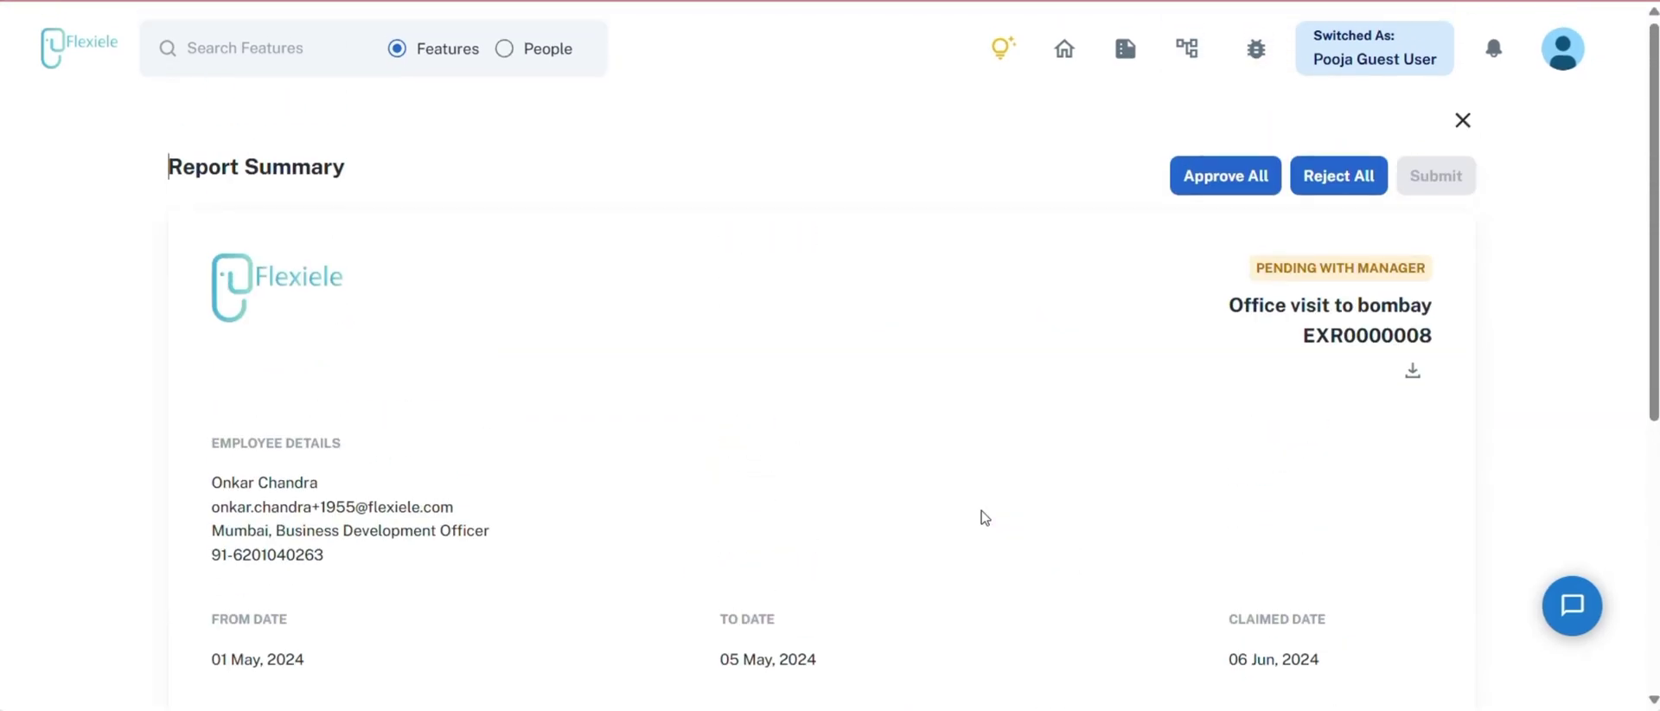
{"action": "left_click", "coordinate": [1319, 205]}
{"action": "scroll", "coordinate": [1223, 334], "scroll_direction": "down", "scroll_amount": 5}
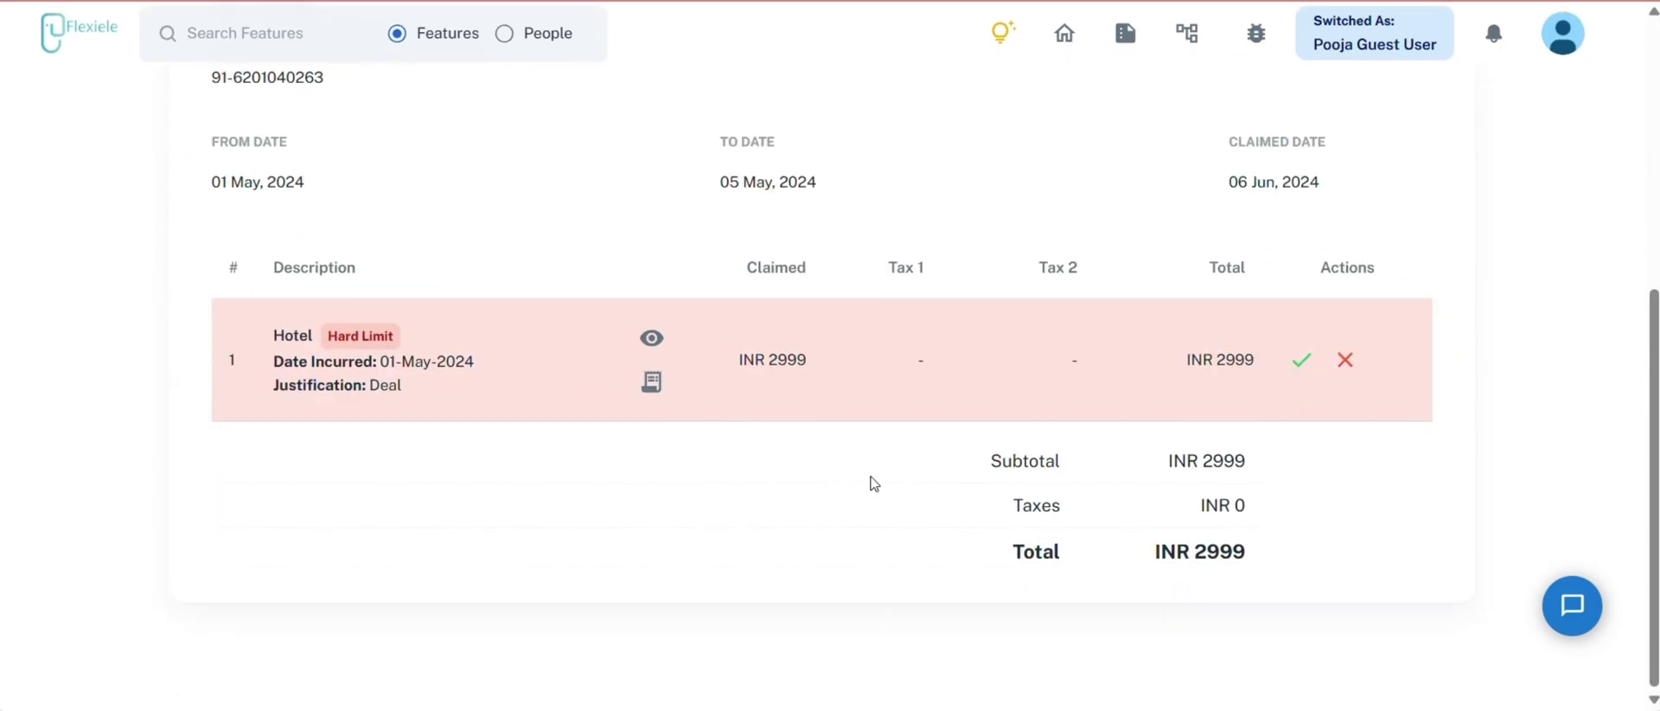
Return to the Manager features and open Manage Appraisals.
{"action": "scroll", "coordinate": [873, 483], "scroll_direction": "up", "scroll_amount": 6}
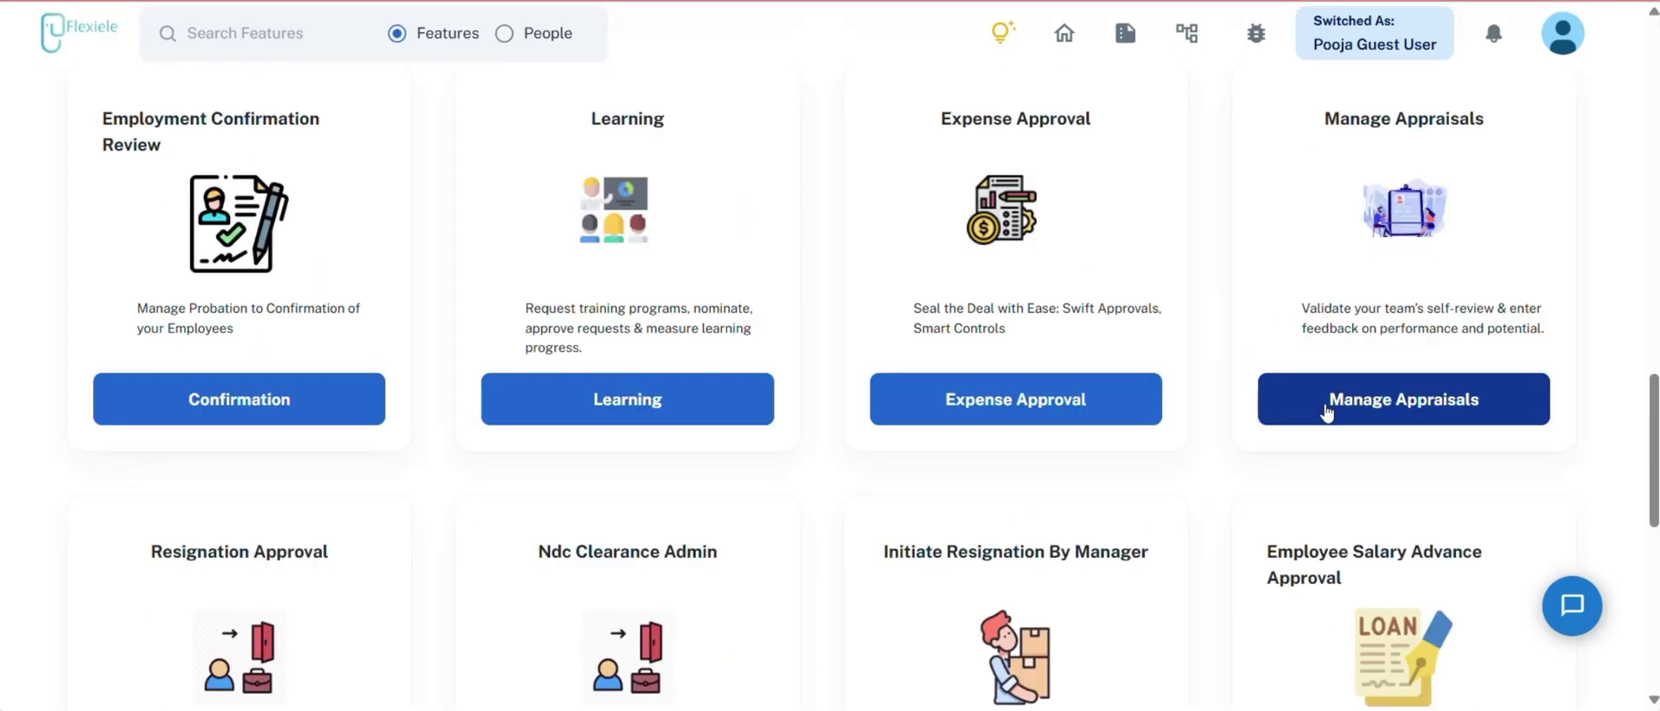
{"action": "left_click", "coordinate": [1327, 413]}
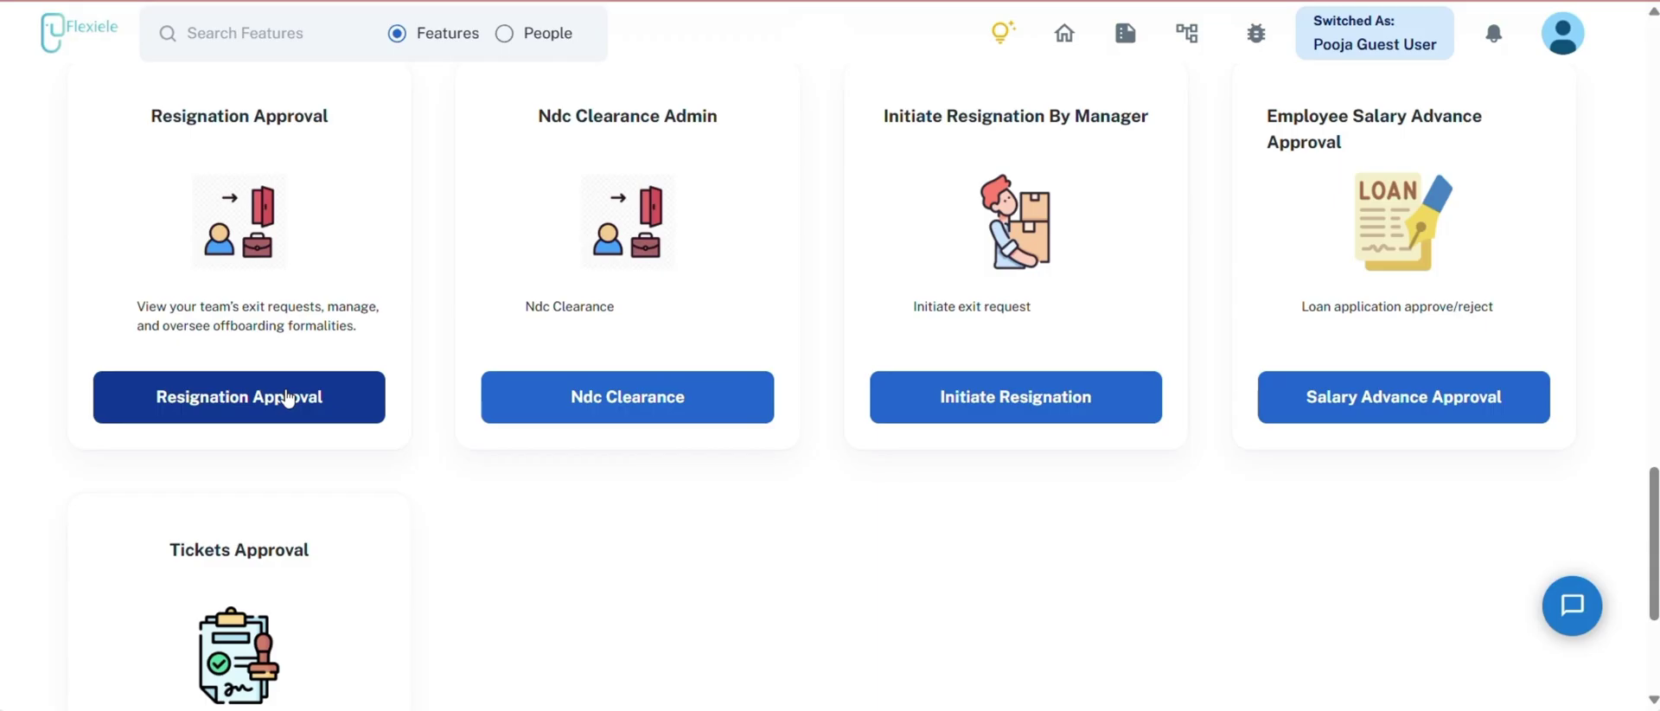
Open Resignation Approval and examine the pending resignation's exit details and approval form.
{"action": "left_click", "coordinate": [288, 398]}
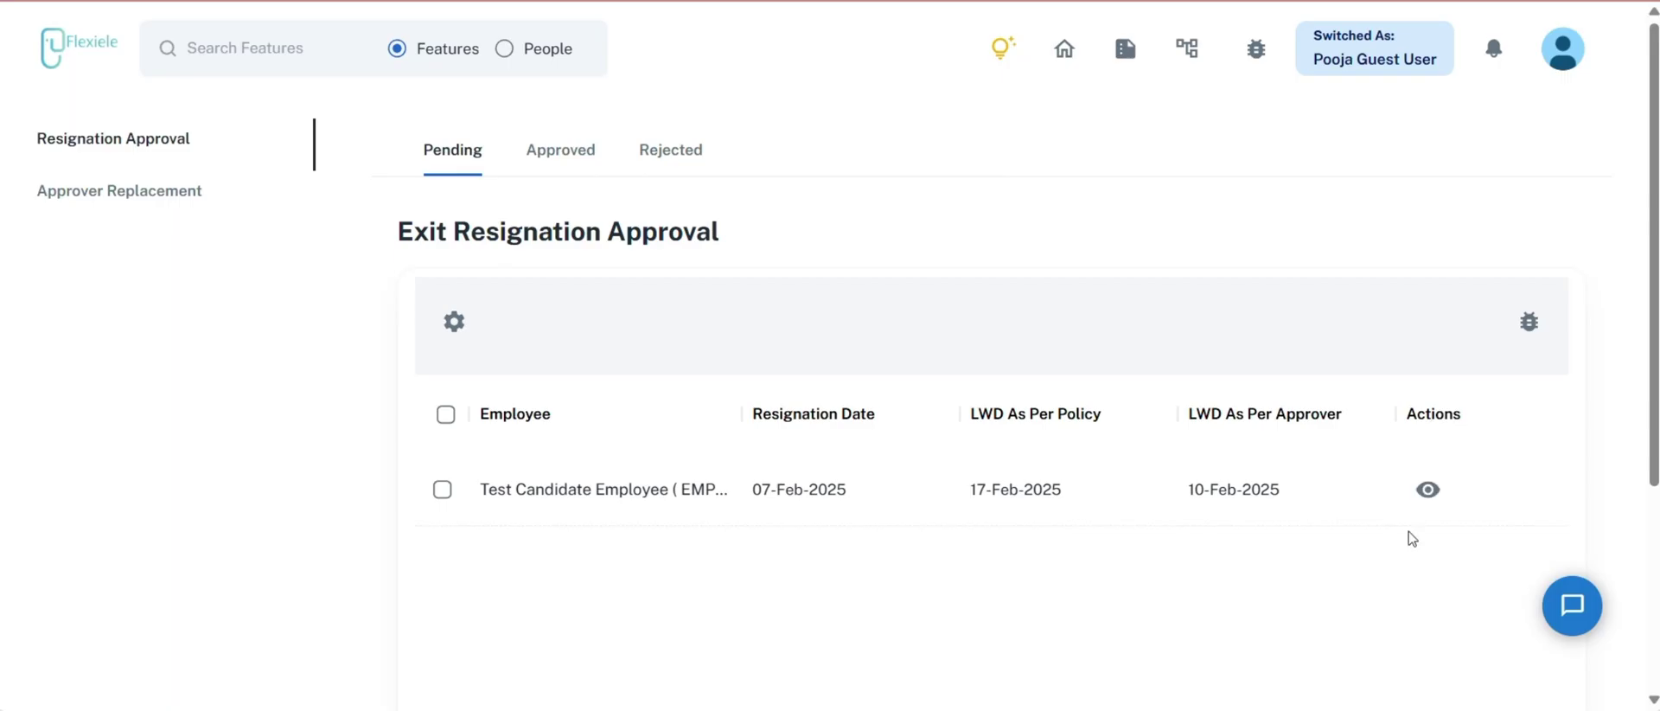
{"action": "left_click", "coordinate": [1427, 490]}
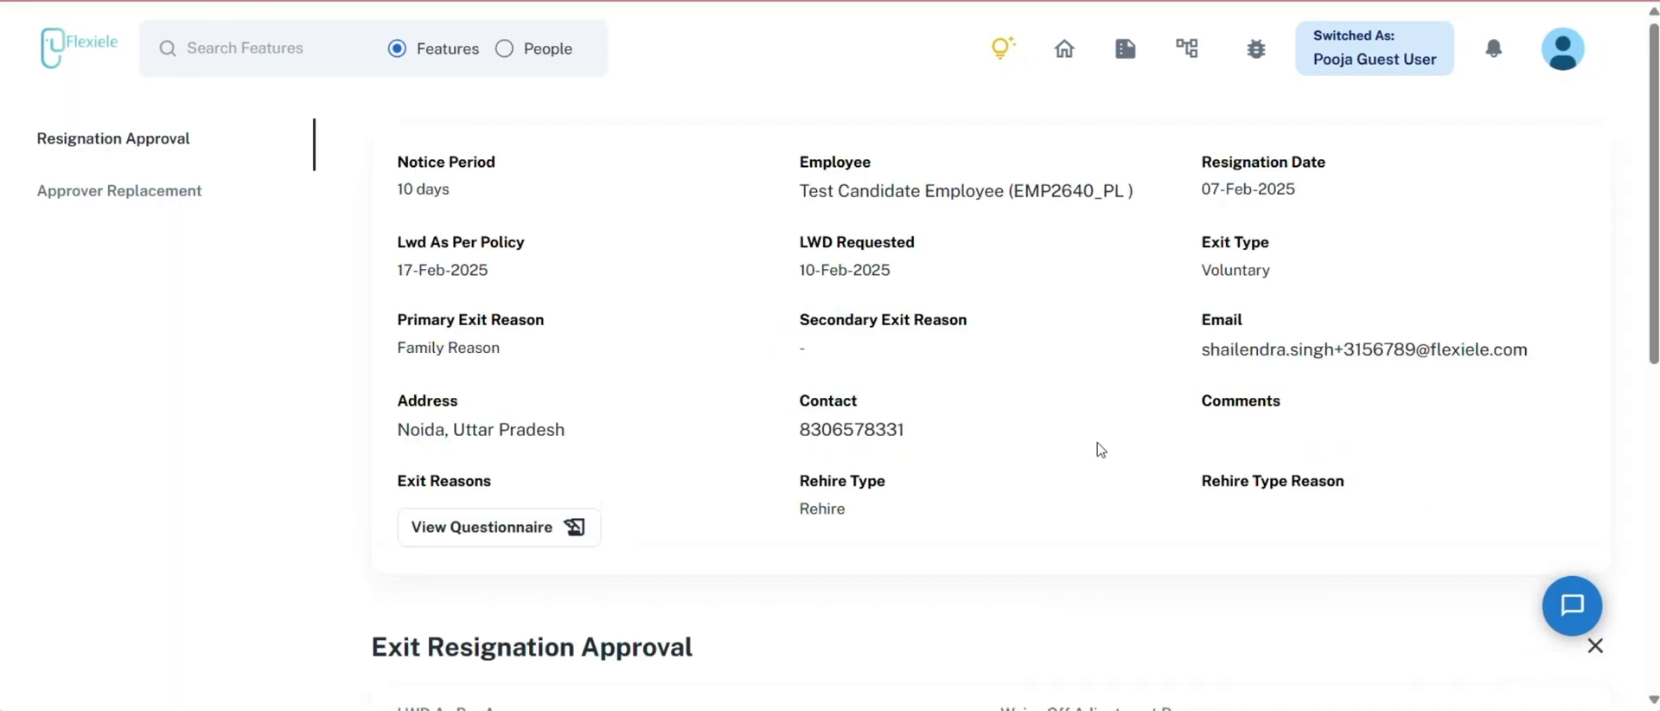
{"action": "scroll", "coordinate": [1101, 450], "scroll_direction": "down", "scroll_amount": 6}
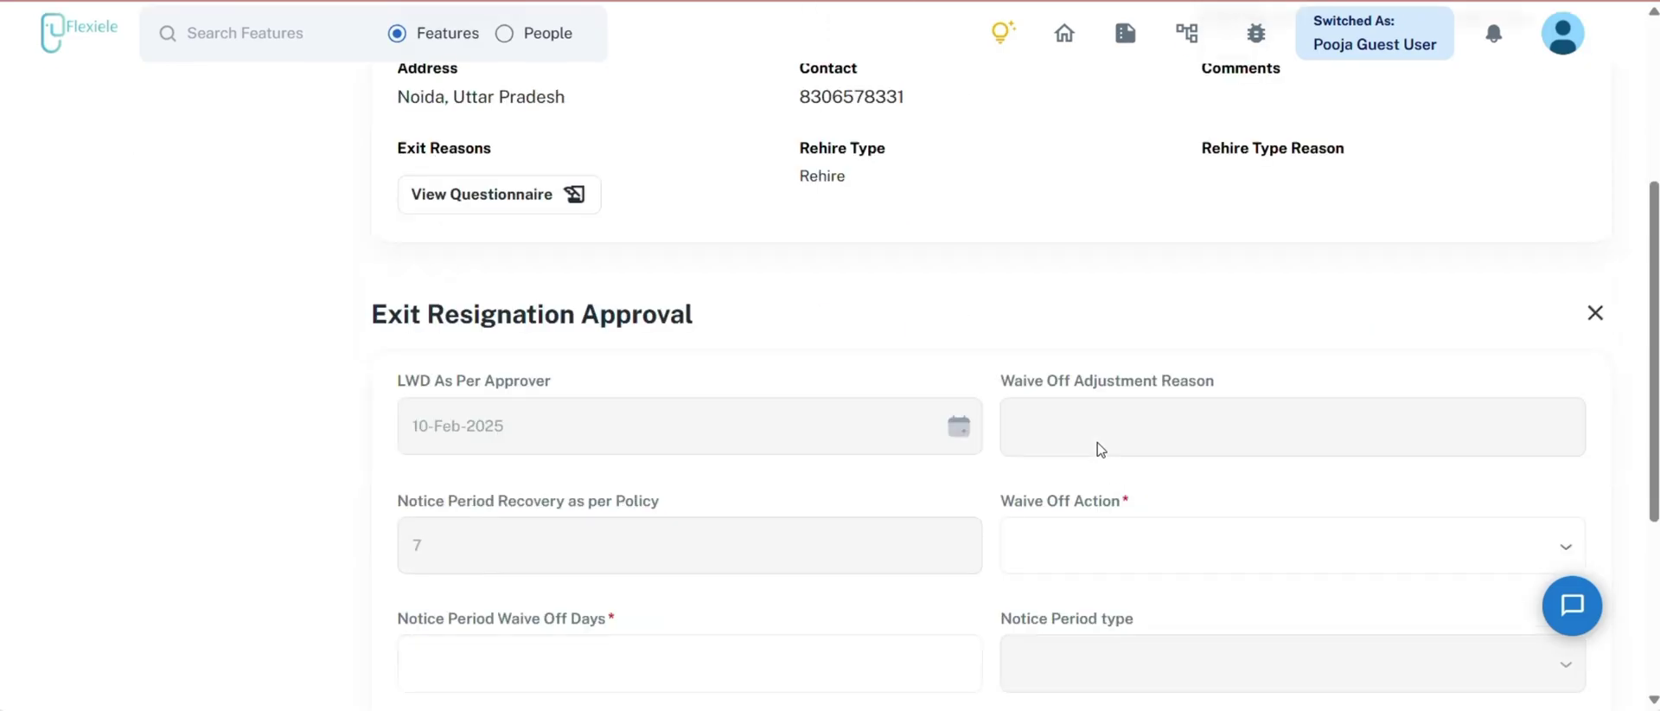
{"action": "scroll", "coordinate": [1096, 441], "scroll_direction": "up", "scroll_amount": 5}
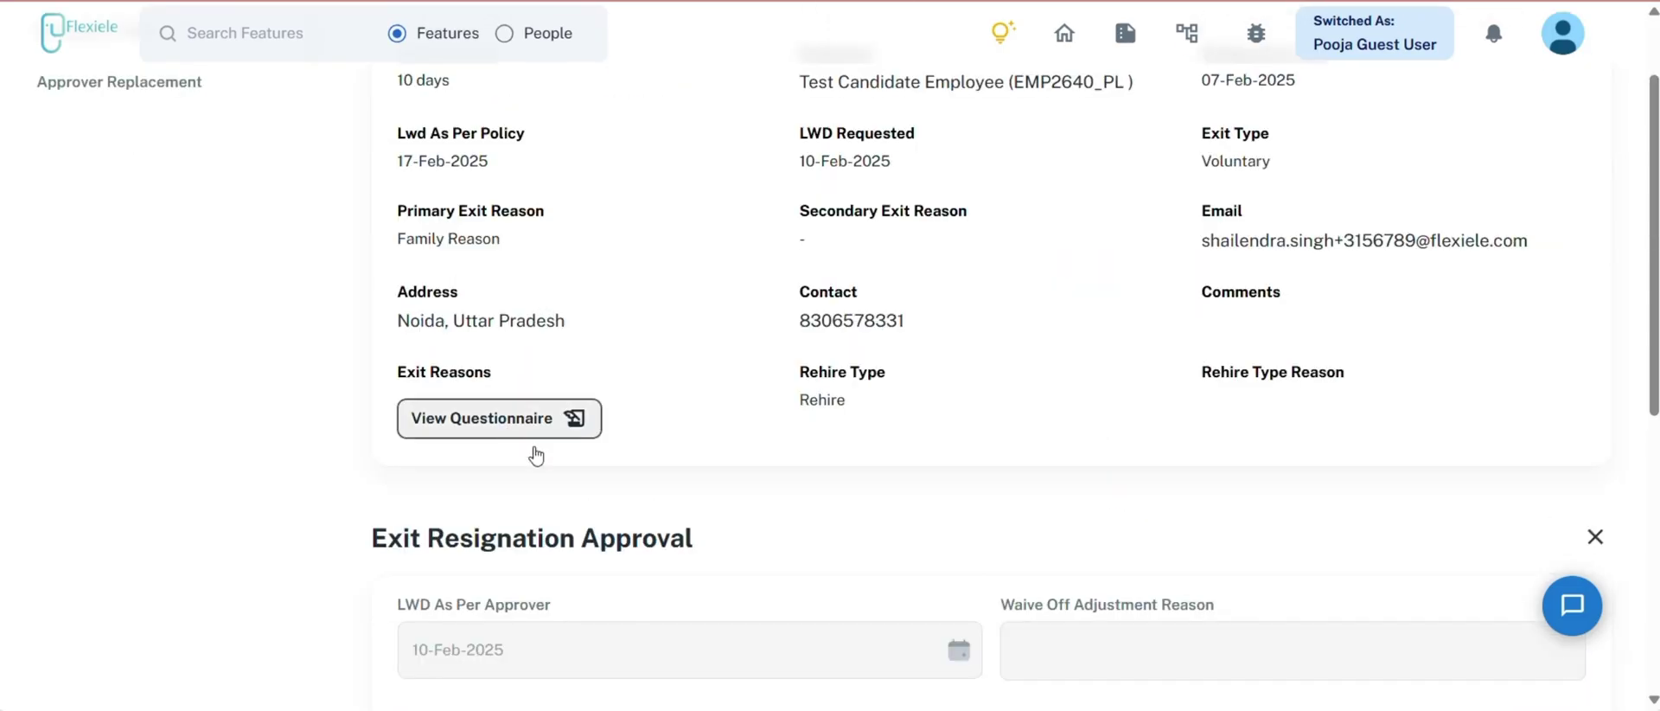
Look over the waive-off and notice period fields of the Exit Resignation Approval form and open Approver Replacement.
{"action": "scroll", "coordinate": [820, 492], "scroll_direction": "down", "scroll_amount": 4}
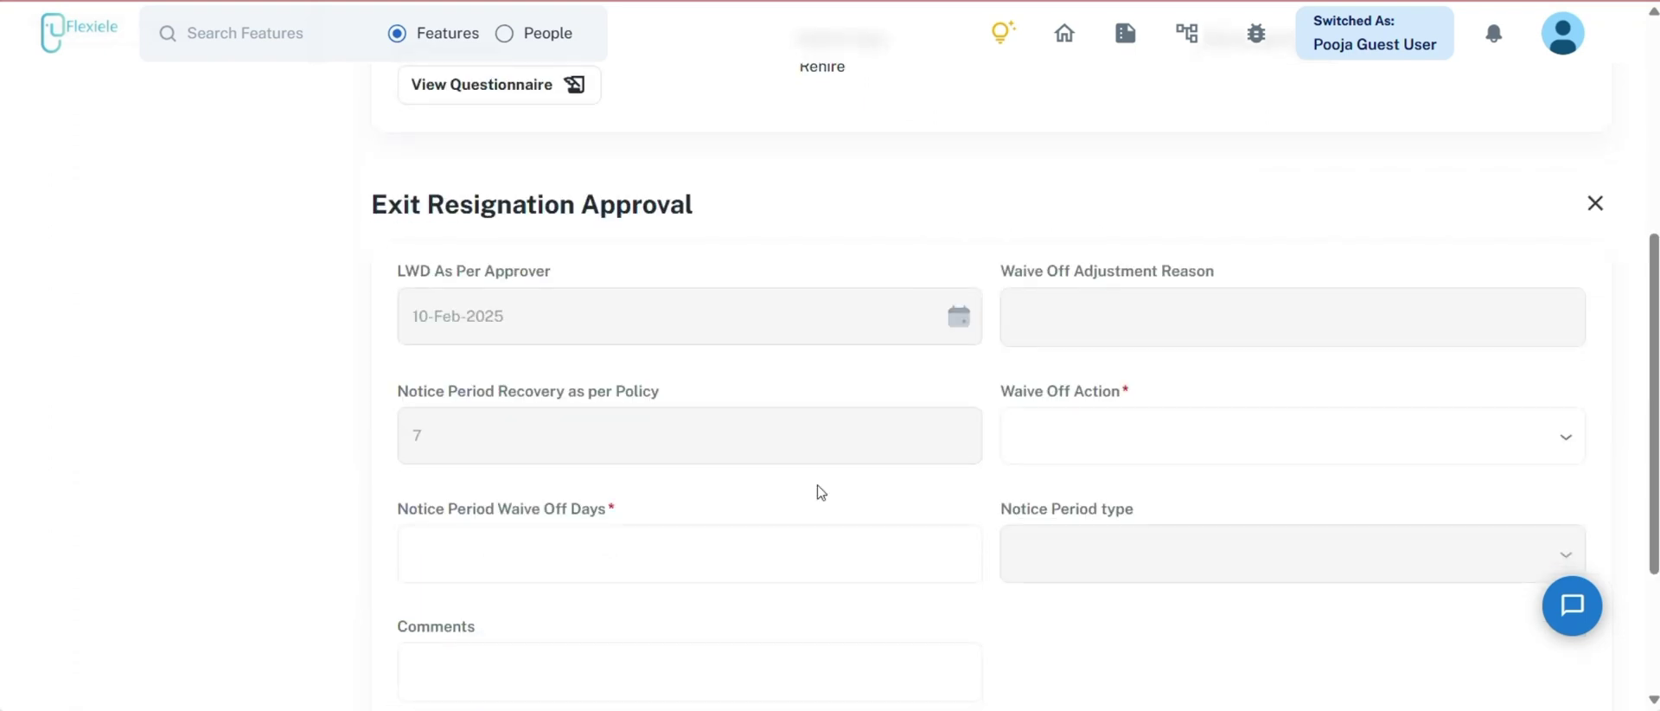
{"action": "scroll", "coordinate": [819, 492], "scroll_direction": "down", "scroll_amount": 3}
{"action": "scroll", "coordinate": [819, 492], "scroll_direction": "up", "scroll_amount": 8}
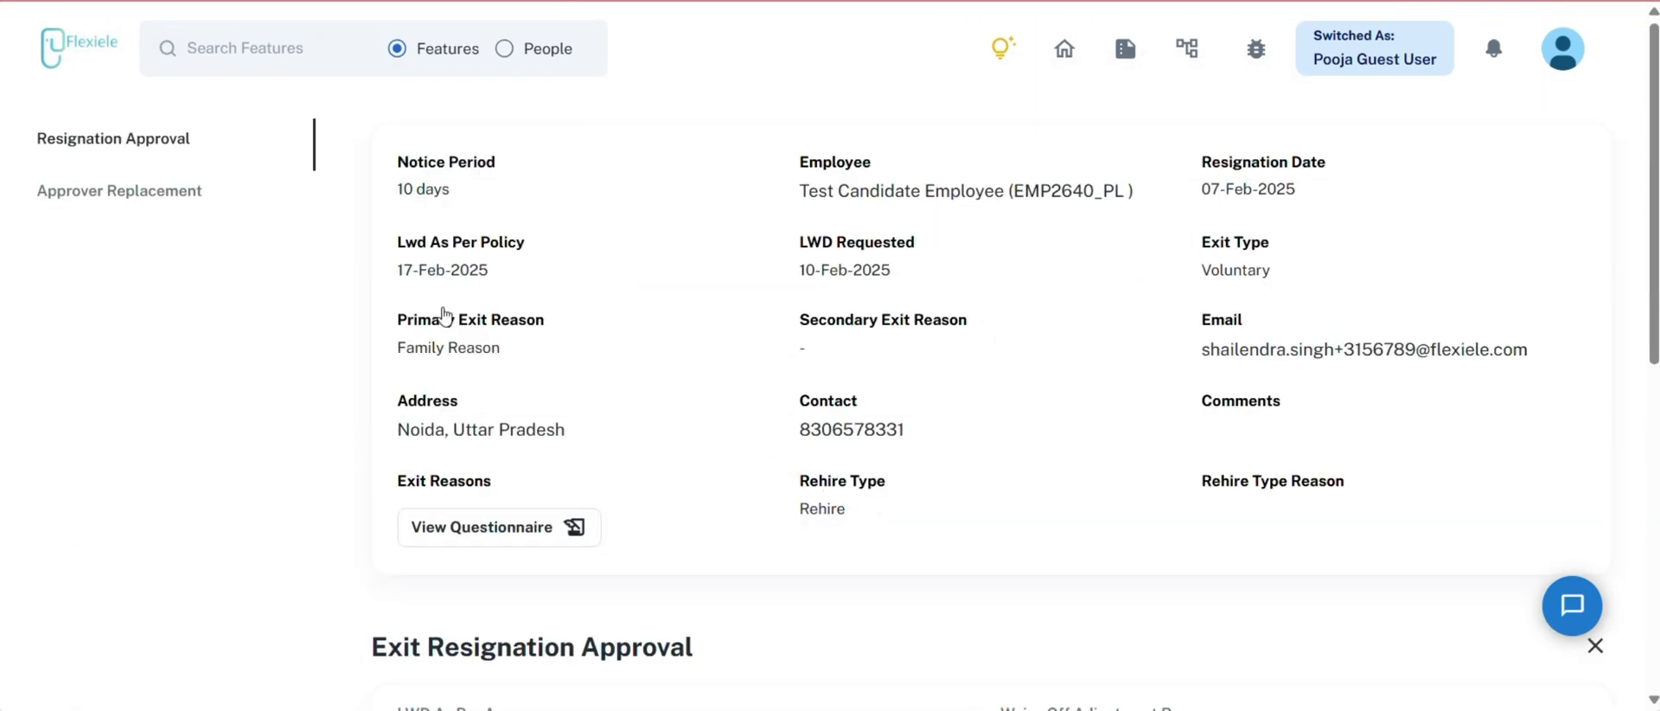
{"action": "left_click", "coordinate": [115, 190]}
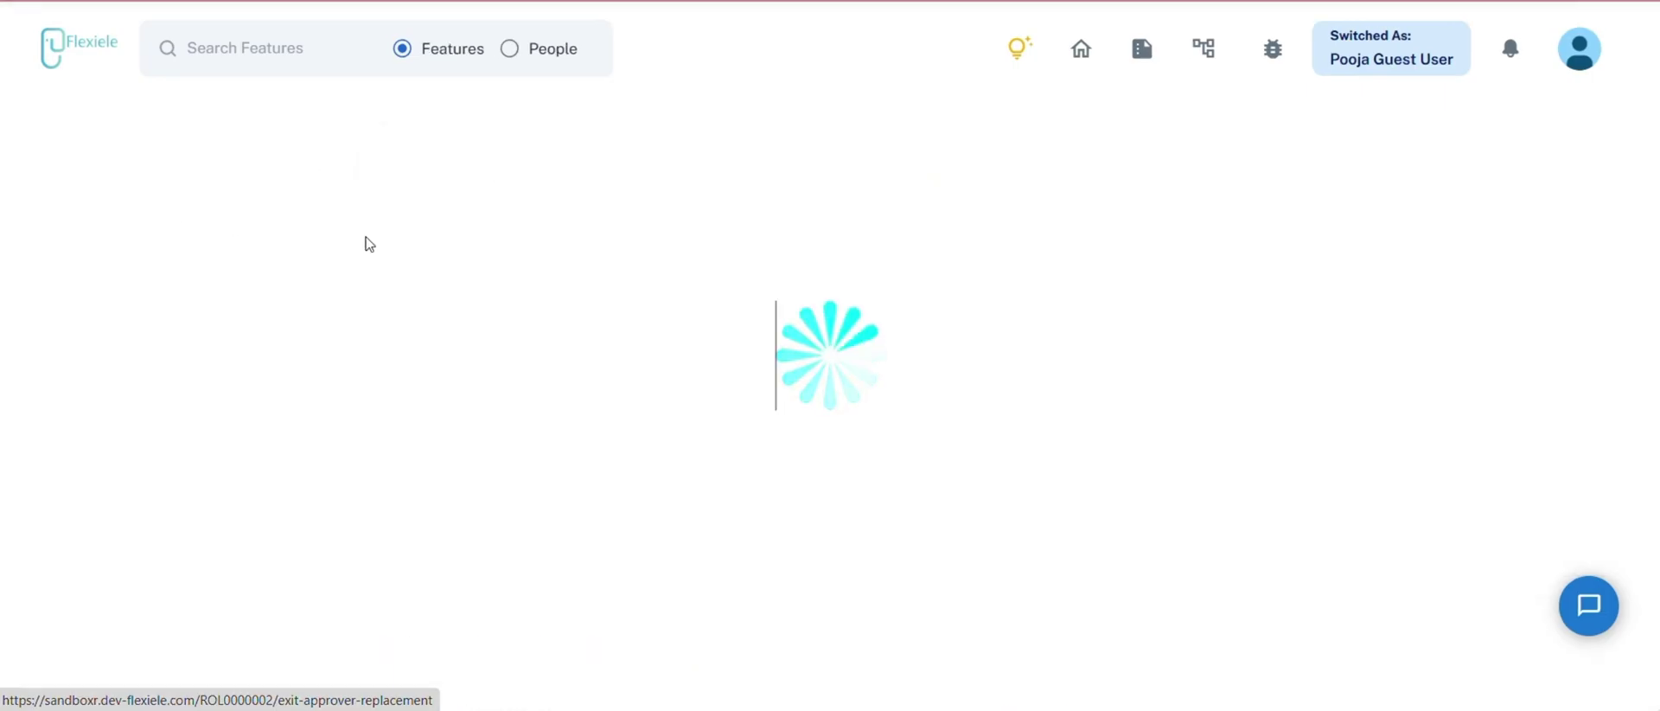
Open Ndc Clearance from the Manager features and narrow the Employee column so the Actions column fits in the table.
{"action": "scroll", "coordinate": [1267, 427], "scroll_direction": "down", "scroll_amount": 5}
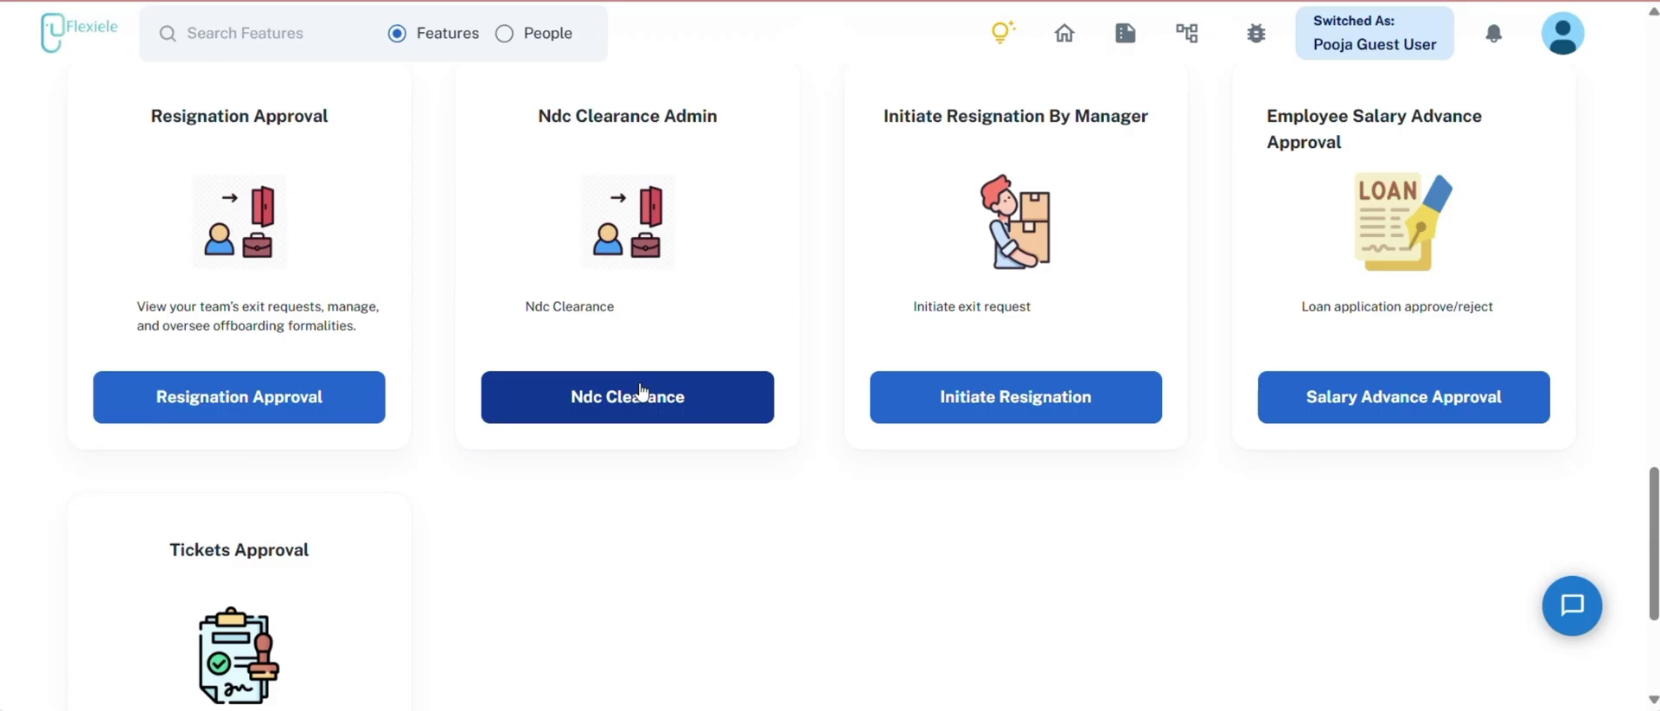
{"action": "left_click", "coordinate": [641, 391]}
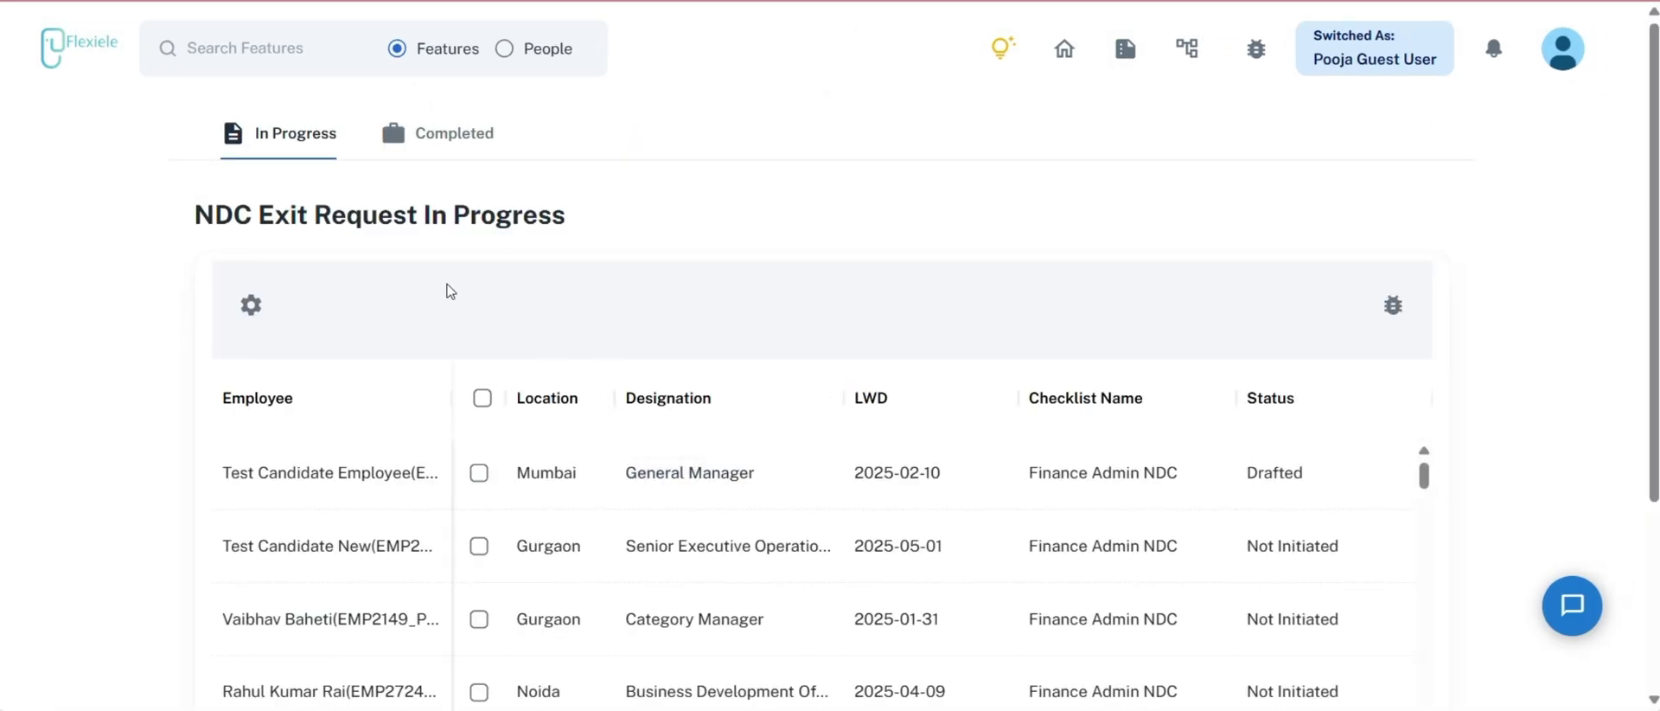
{"action": "scroll", "coordinate": [448, 291], "scroll_direction": "down", "scroll_amount": 2}
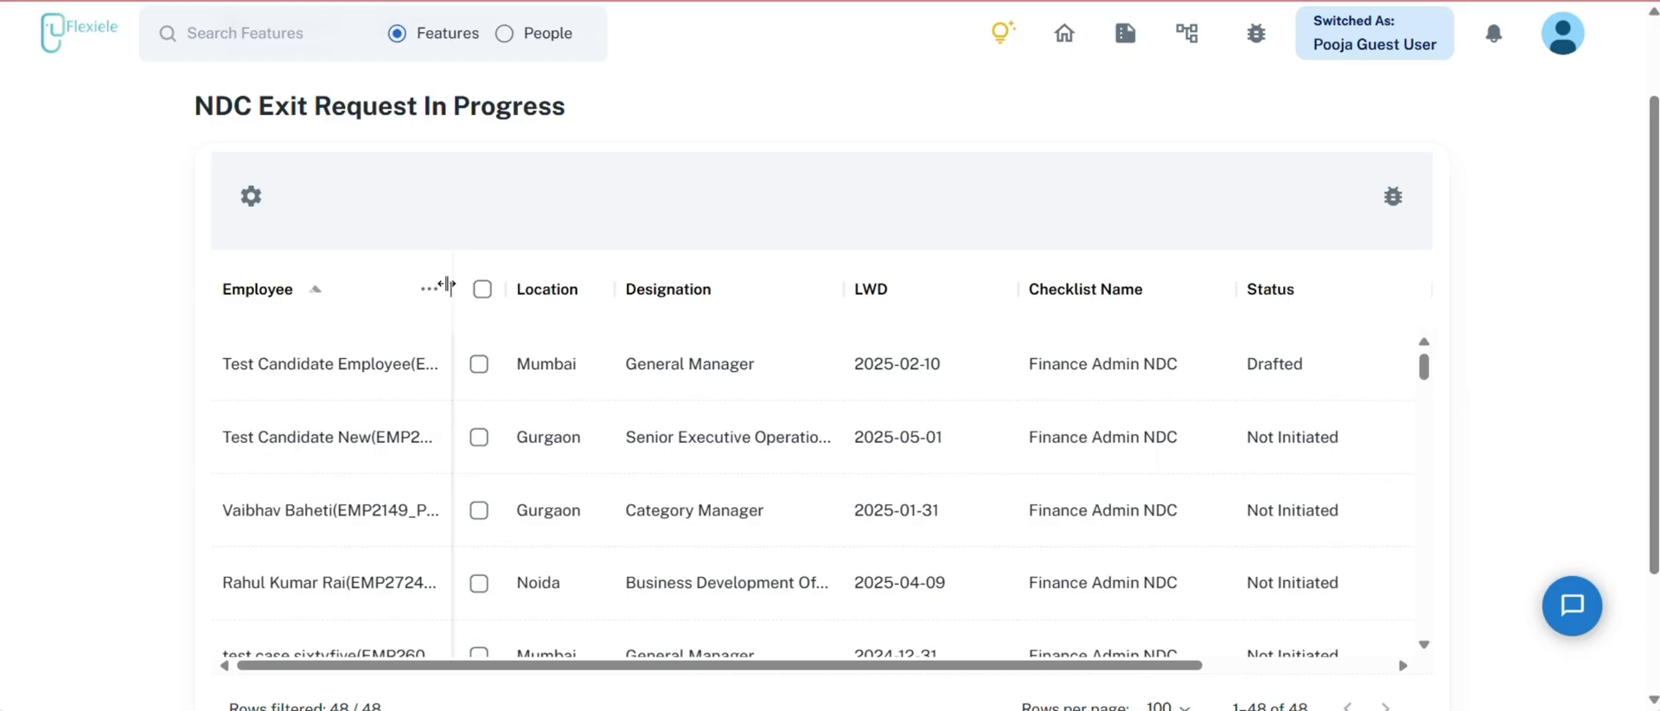
{"action": "left_click_drag", "start_coordinate": [449, 285], "coordinate": [316, 286]}
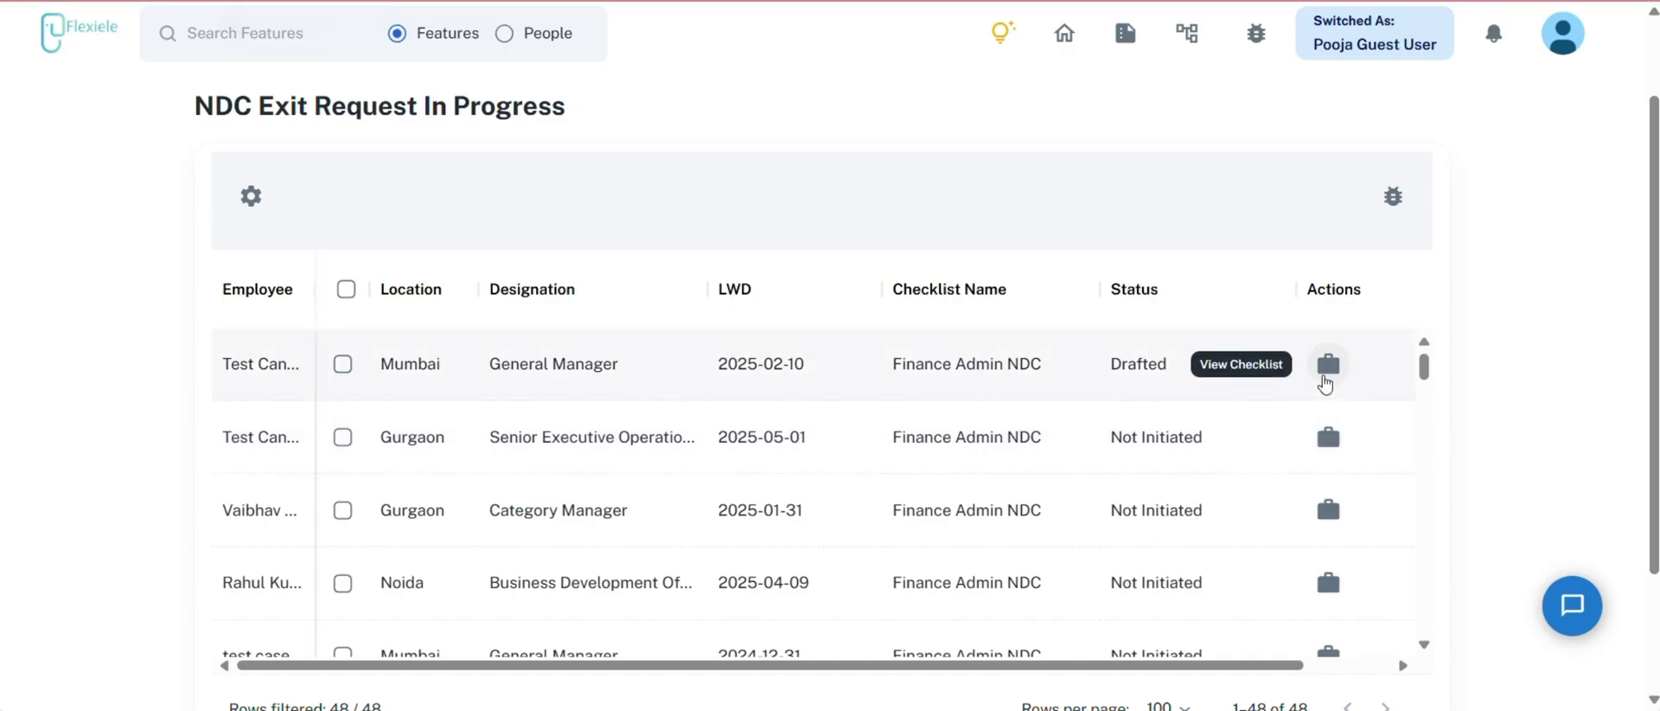
Examine the NDC Exit Request In Progress columns, including location, designation, LWD, checklist name, status and actions.
{"action": "scroll", "coordinate": [1325, 385], "scroll_direction": "up", "scroll_amount": 2}
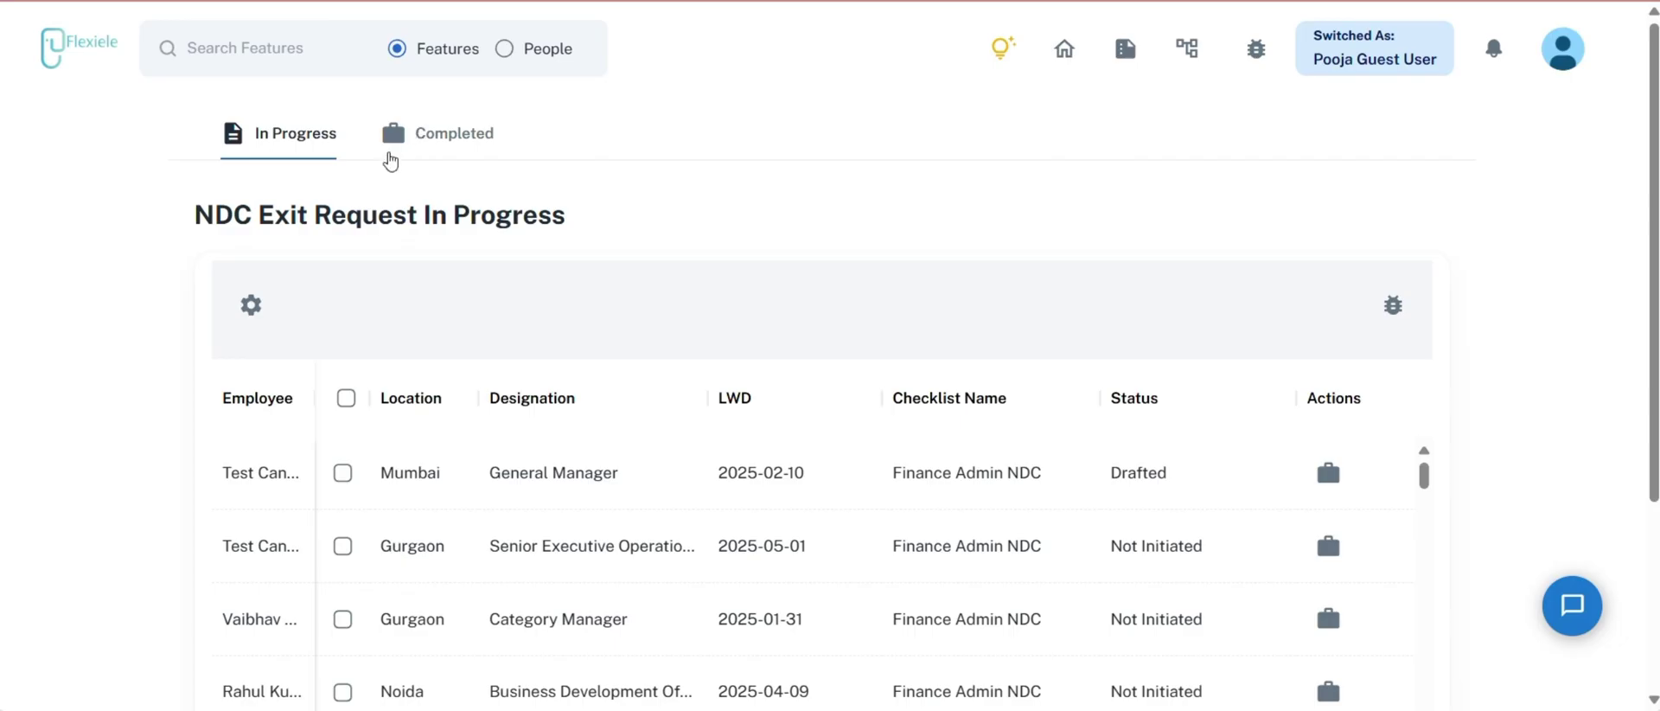
{"action": "mouse_move", "coordinate": [266, 415]}
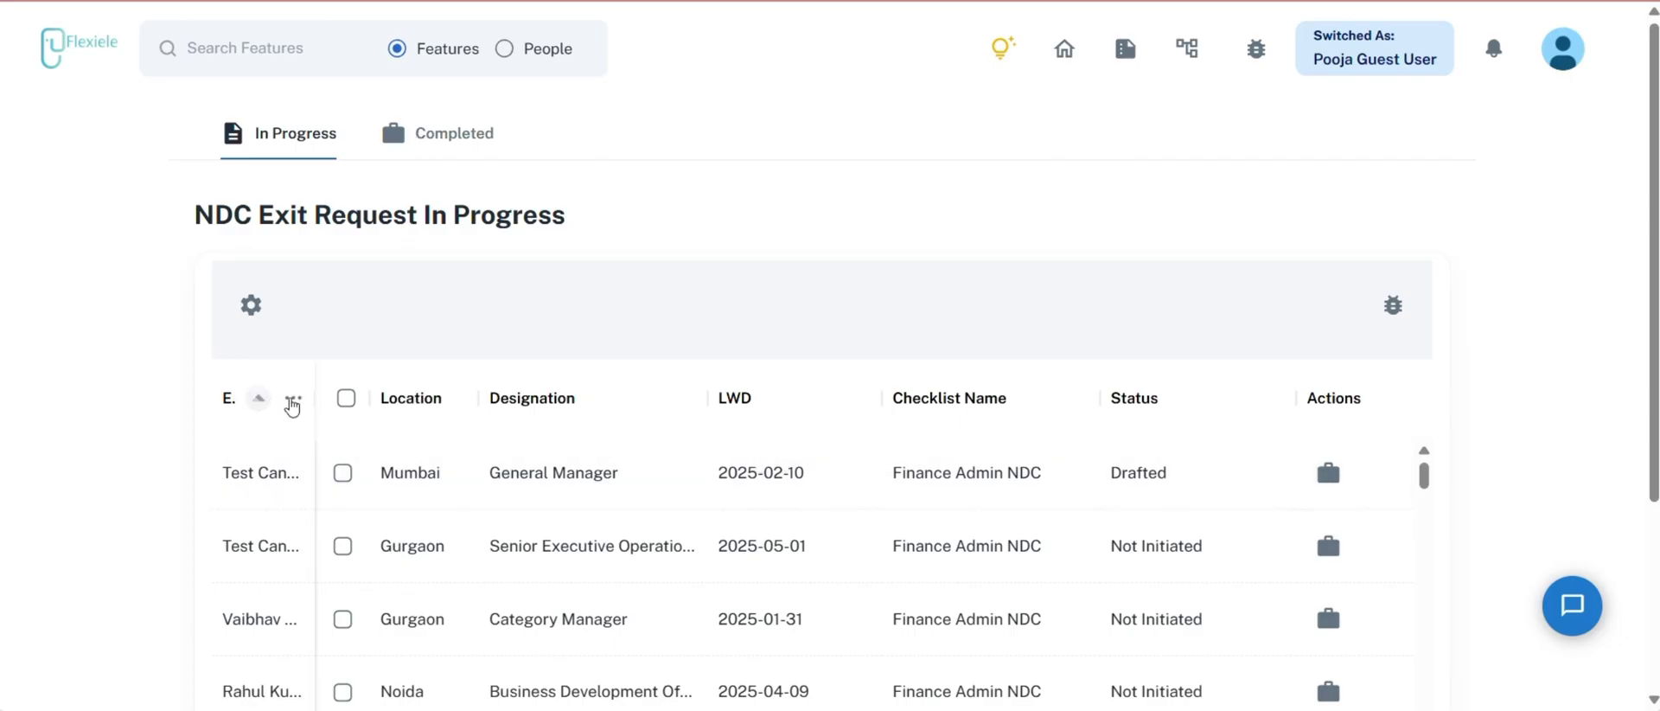
{"action": "mouse_move", "coordinate": [395, 401]}
{"action": "mouse_move", "coordinate": [529, 403]}
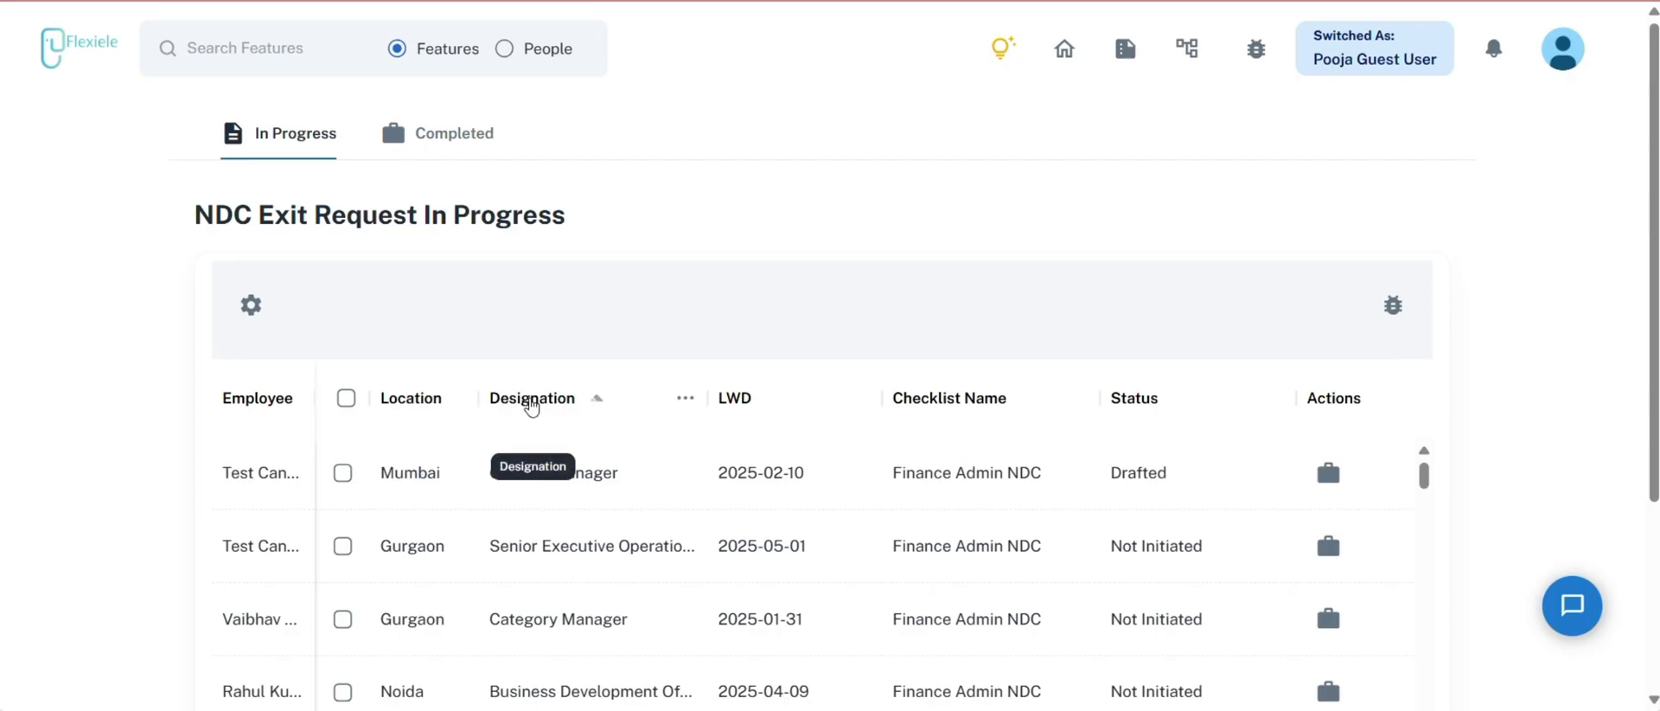
{"action": "mouse_move", "coordinate": [750, 403]}
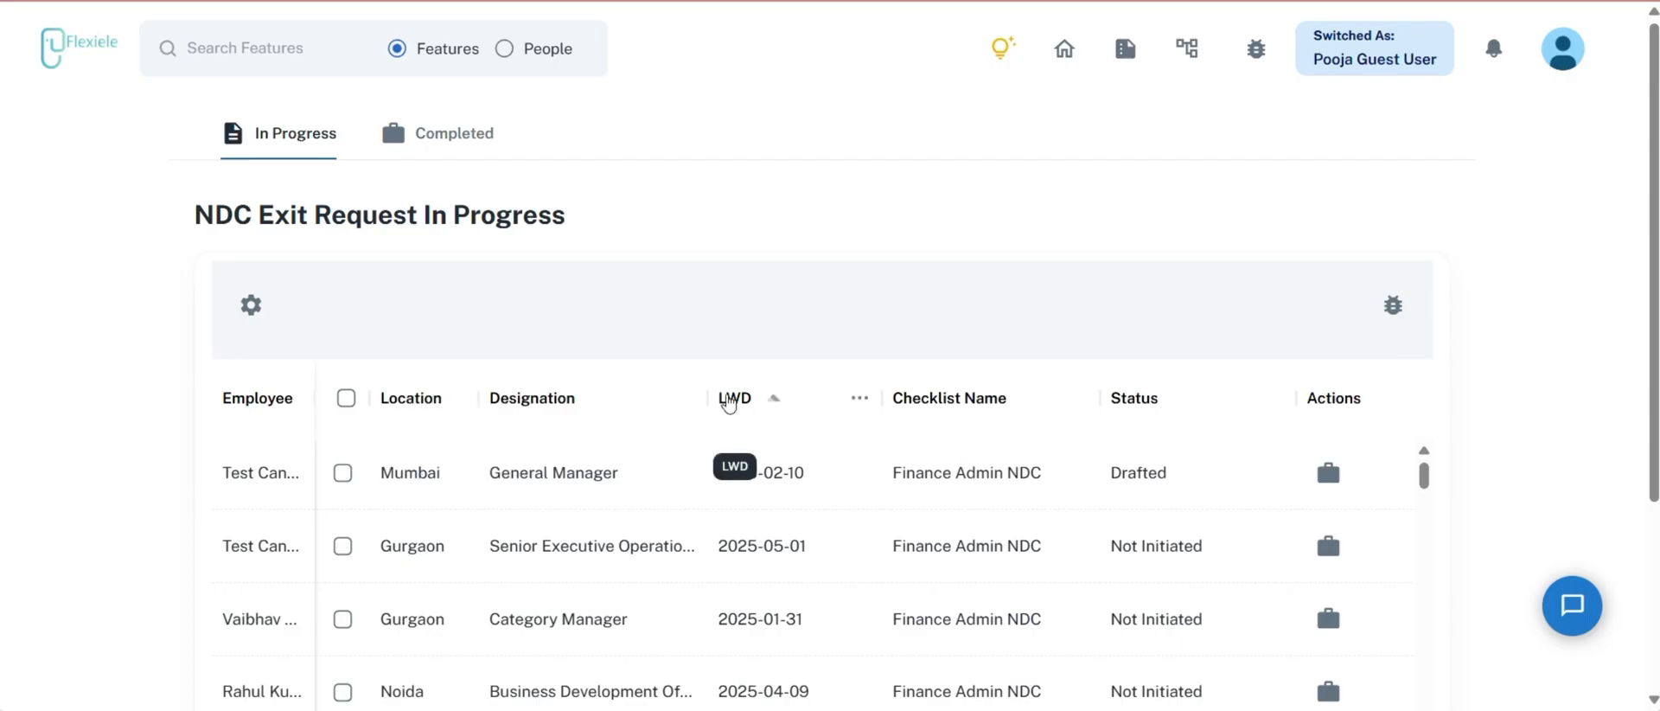
{"action": "mouse_move", "coordinate": [919, 408]}
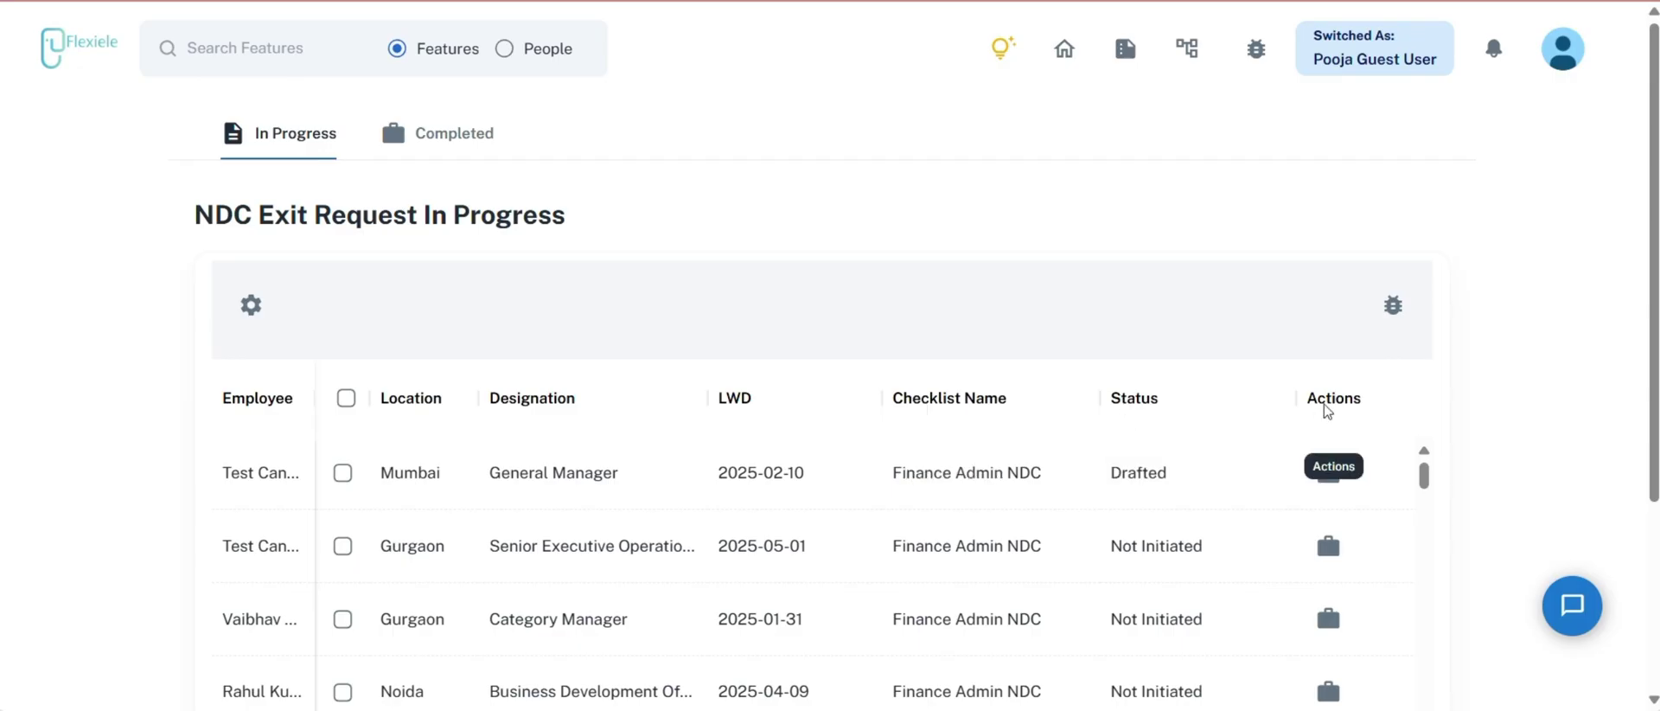
View the Finance Admin NDC checklist of the drafted exit request, including its exit details and settlement fields.
{"action": "left_click", "coordinate": [1327, 476]}
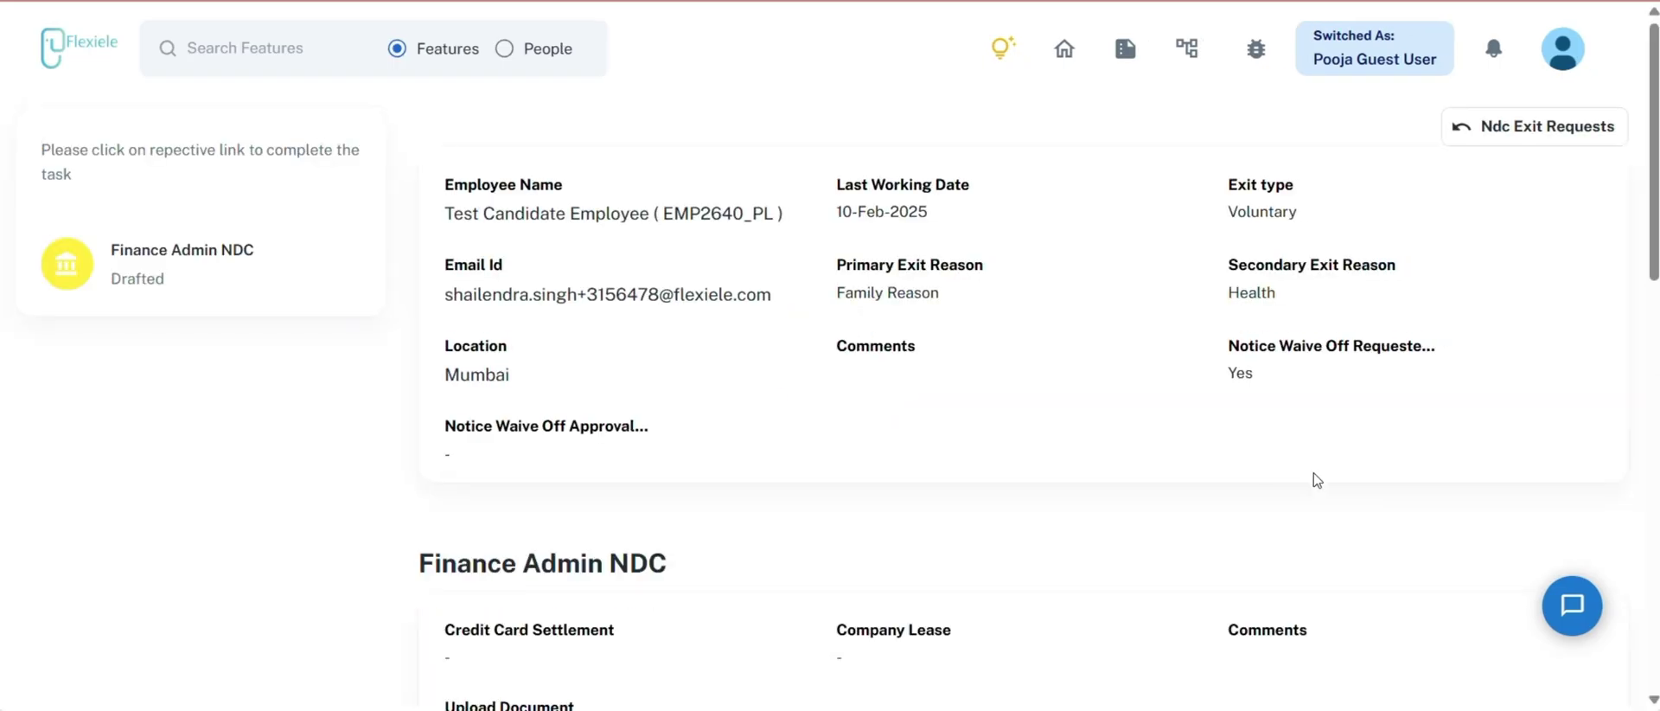
{"action": "scroll", "coordinate": [1313, 480], "scroll_direction": "down", "scroll_amount": 5}
{"action": "scroll", "coordinate": [1314, 480], "scroll_direction": "down", "scroll_amount": 5}
{"action": "scroll", "coordinate": [1314, 479], "scroll_direction": "up", "scroll_amount": 4}
{"action": "scroll", "coordinate": [1314, 480], "scroll_direction": "up", "scroll_amount": 10}
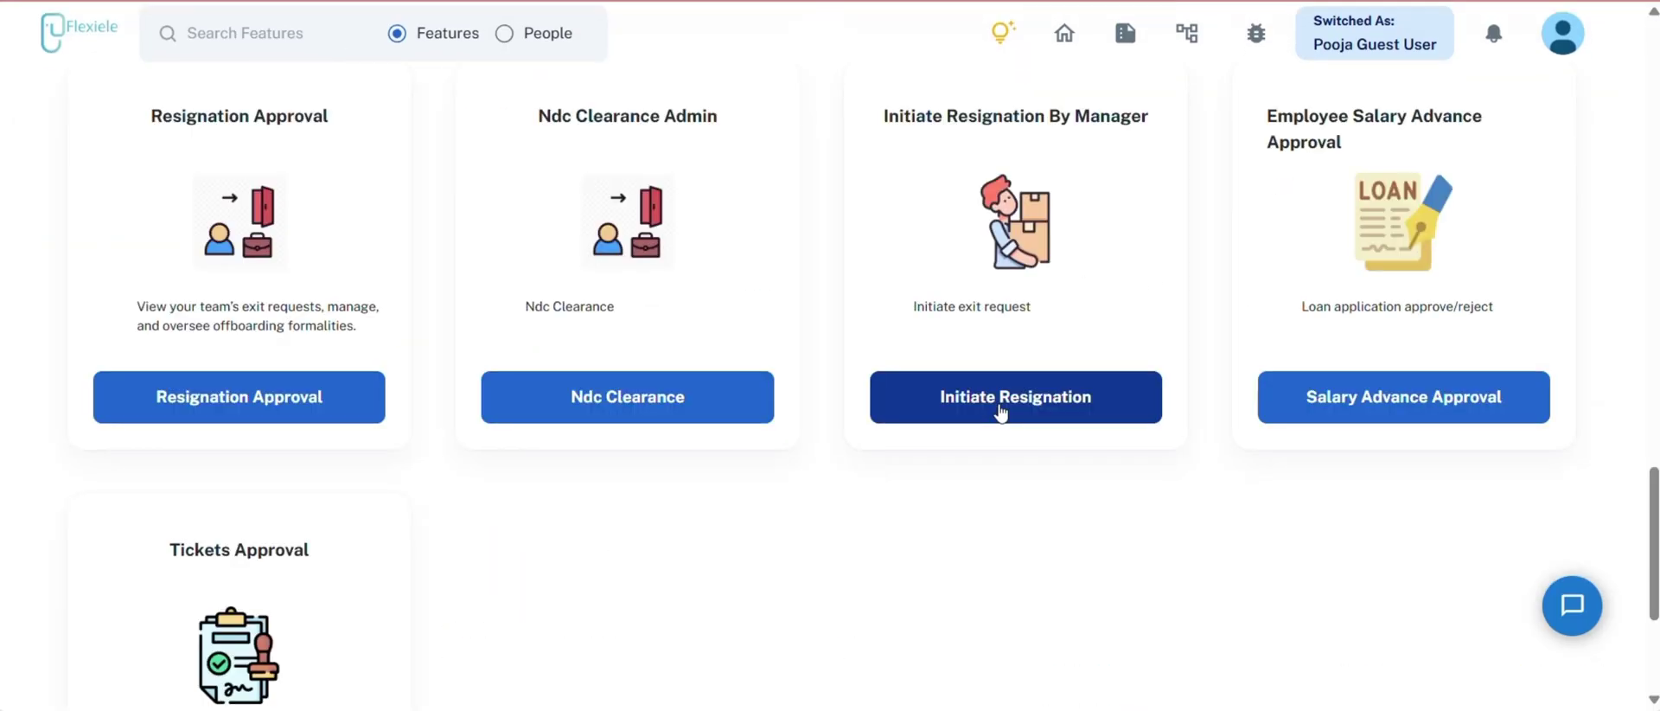
Open Initiate Resignation, search the reportees for "test", select the matching employee and proceed to the exit form.
{"action": "left_click", "coordinate": [1000, 412]}
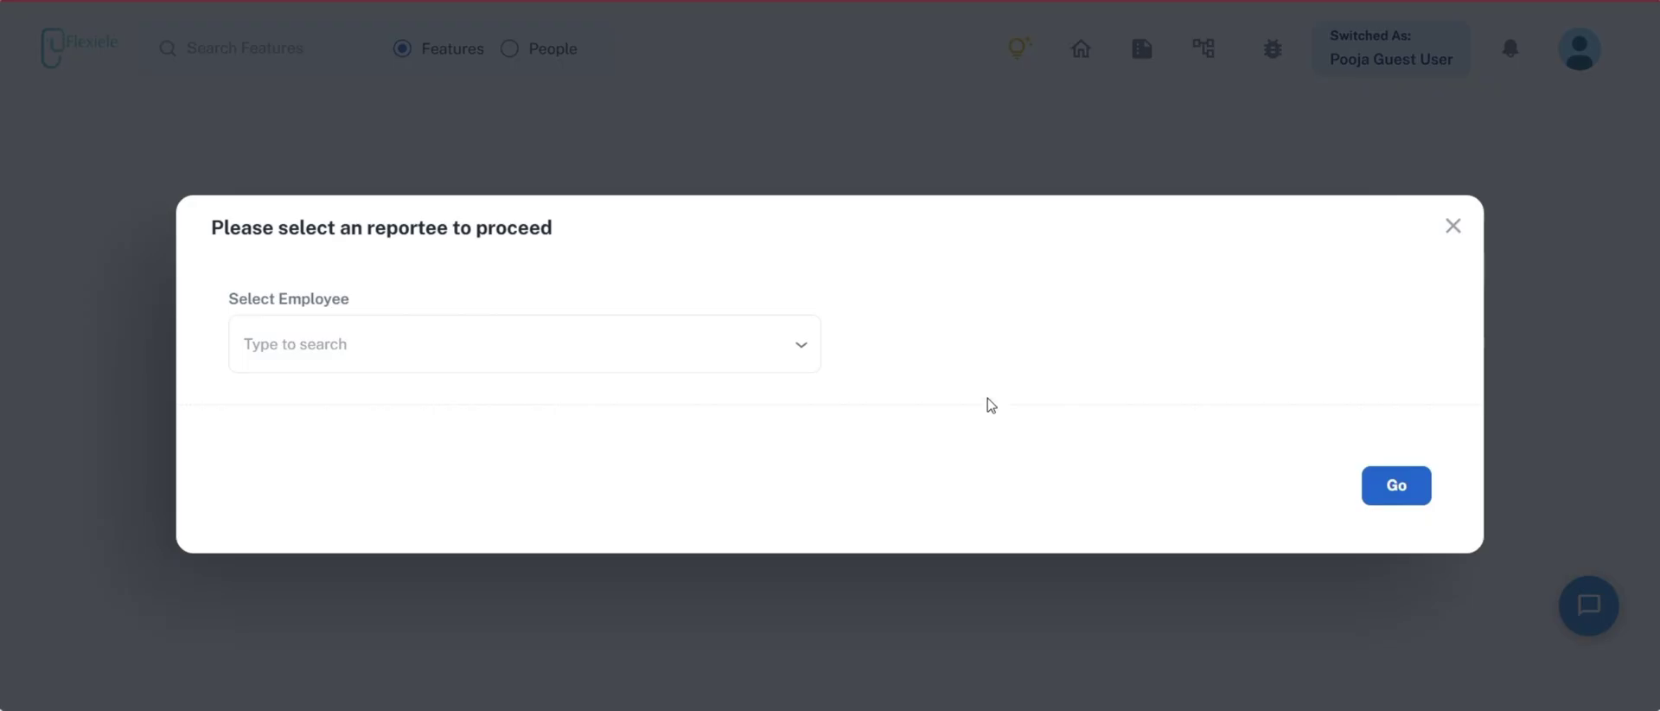
{"action": "left_click", "coordinate": [603, 365]}
{"action": "type", "text": "t"}
{"action": "key", "text": "BackSpace"}
{"action": "type", "text": "test"}
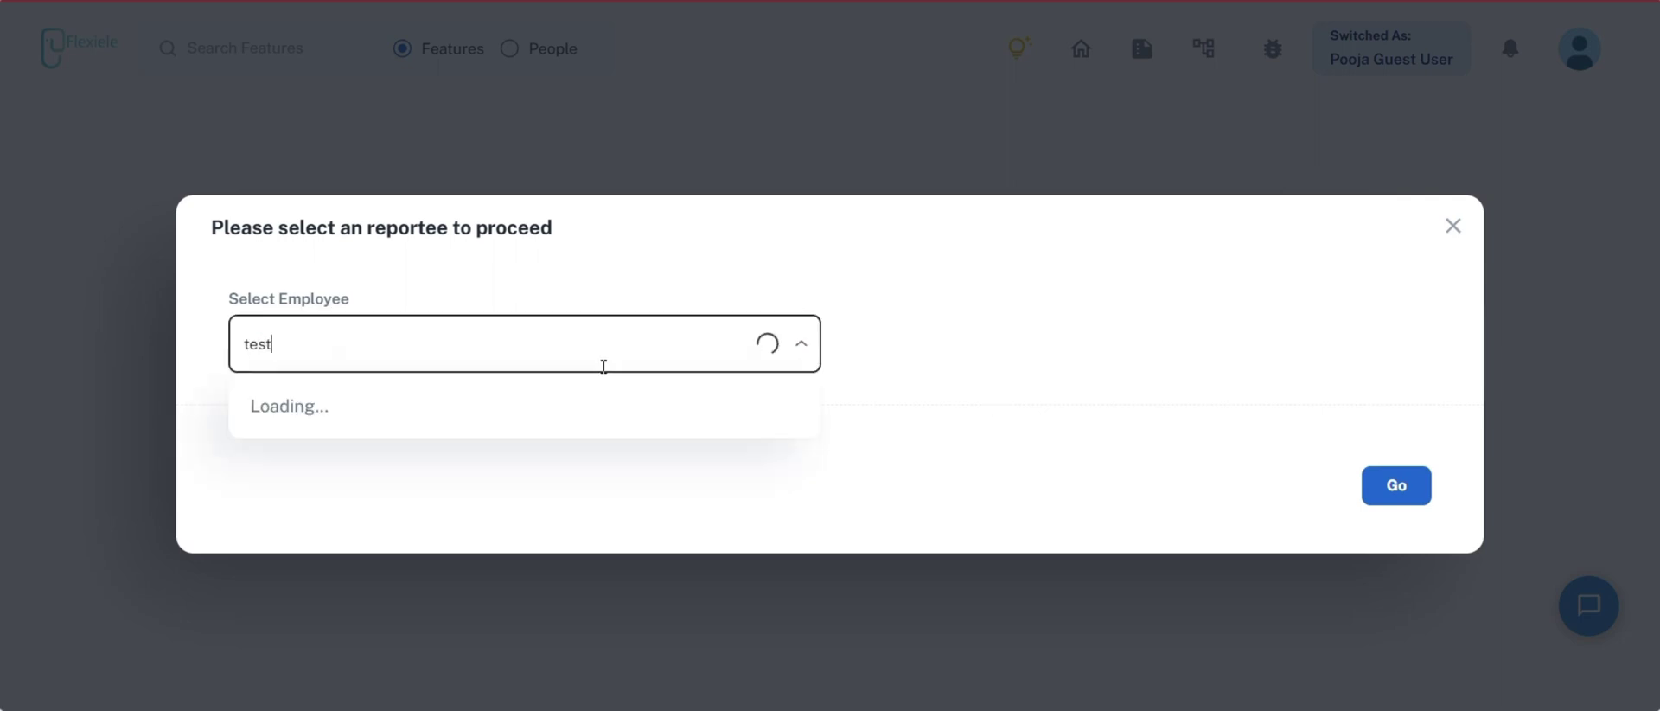
{"action": "left_click", "coordinate": [596, 394]}
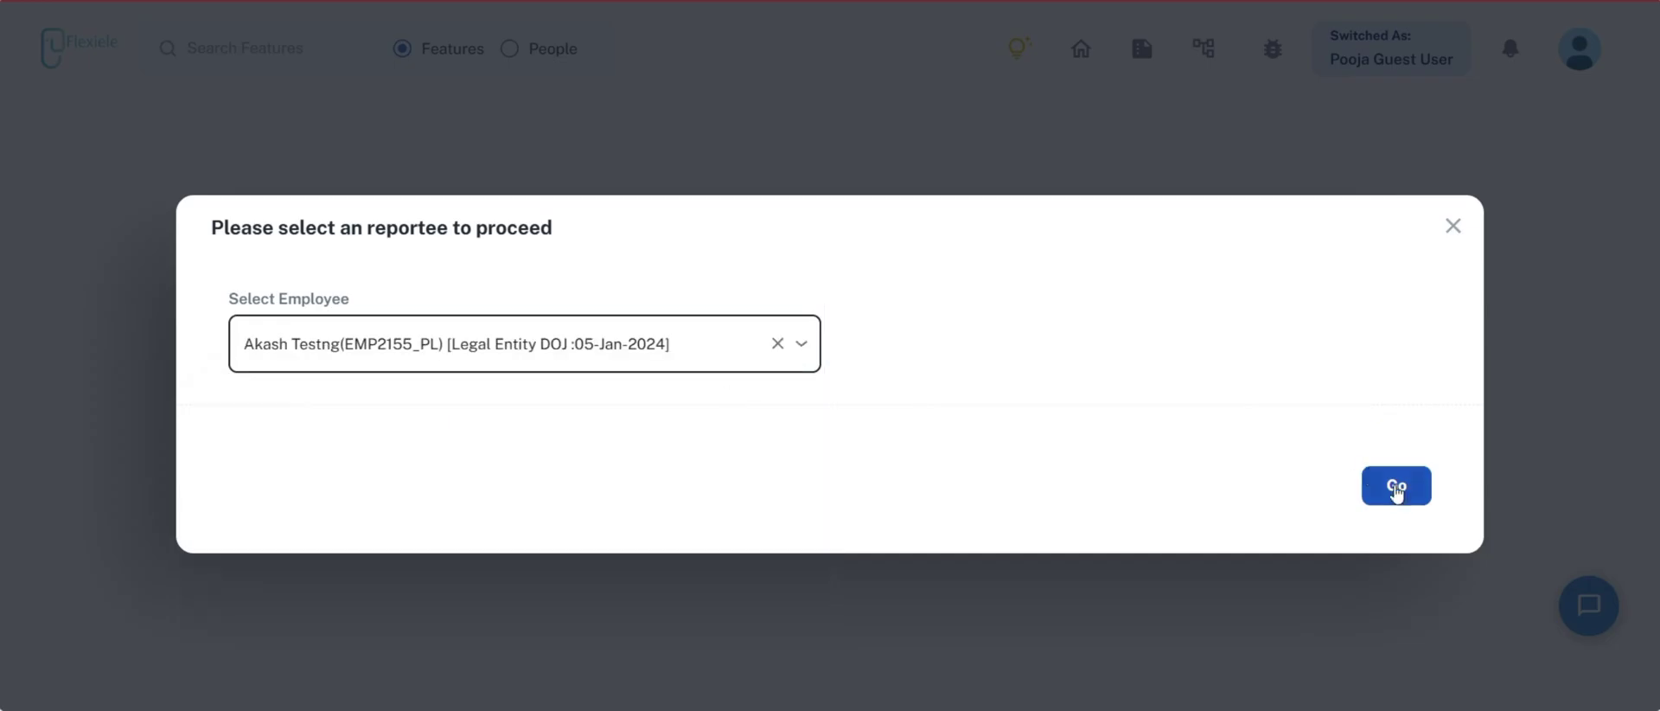
{"action": "left_click", "coordinate": [1393, 485]}
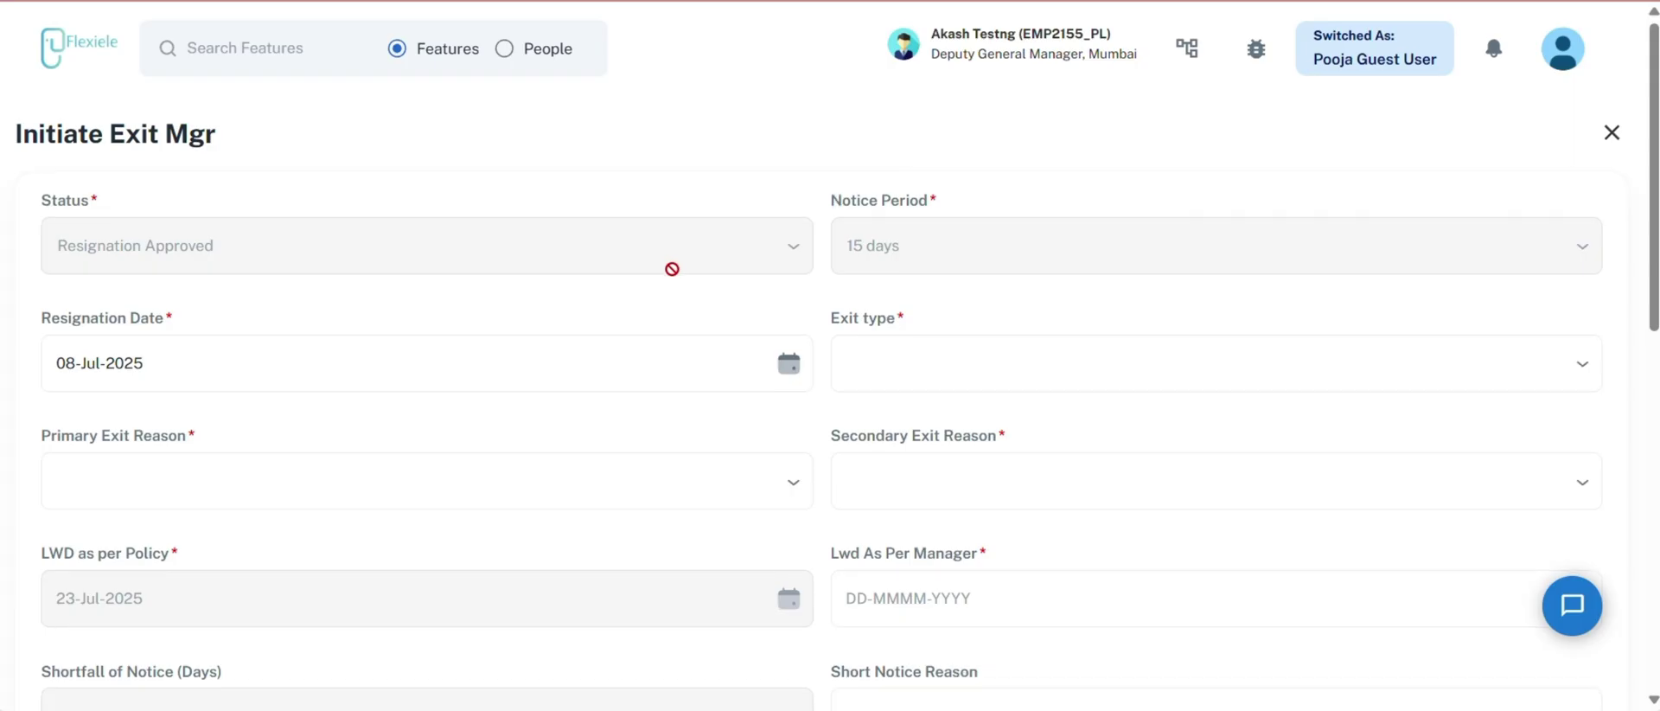
Examine the Initiate Exit Mgr form, covering resignation date, exit type and reasons, last working day, FnF contact details and rehire type.
{"action": "scroll", "coordinate": [673, 269], "scroll_direction": "down", "scroll_amount": 2}
{"action": "scroll", "coordinate": [674, 269], "scroll_direction": "up", "scroll_amount": 1}
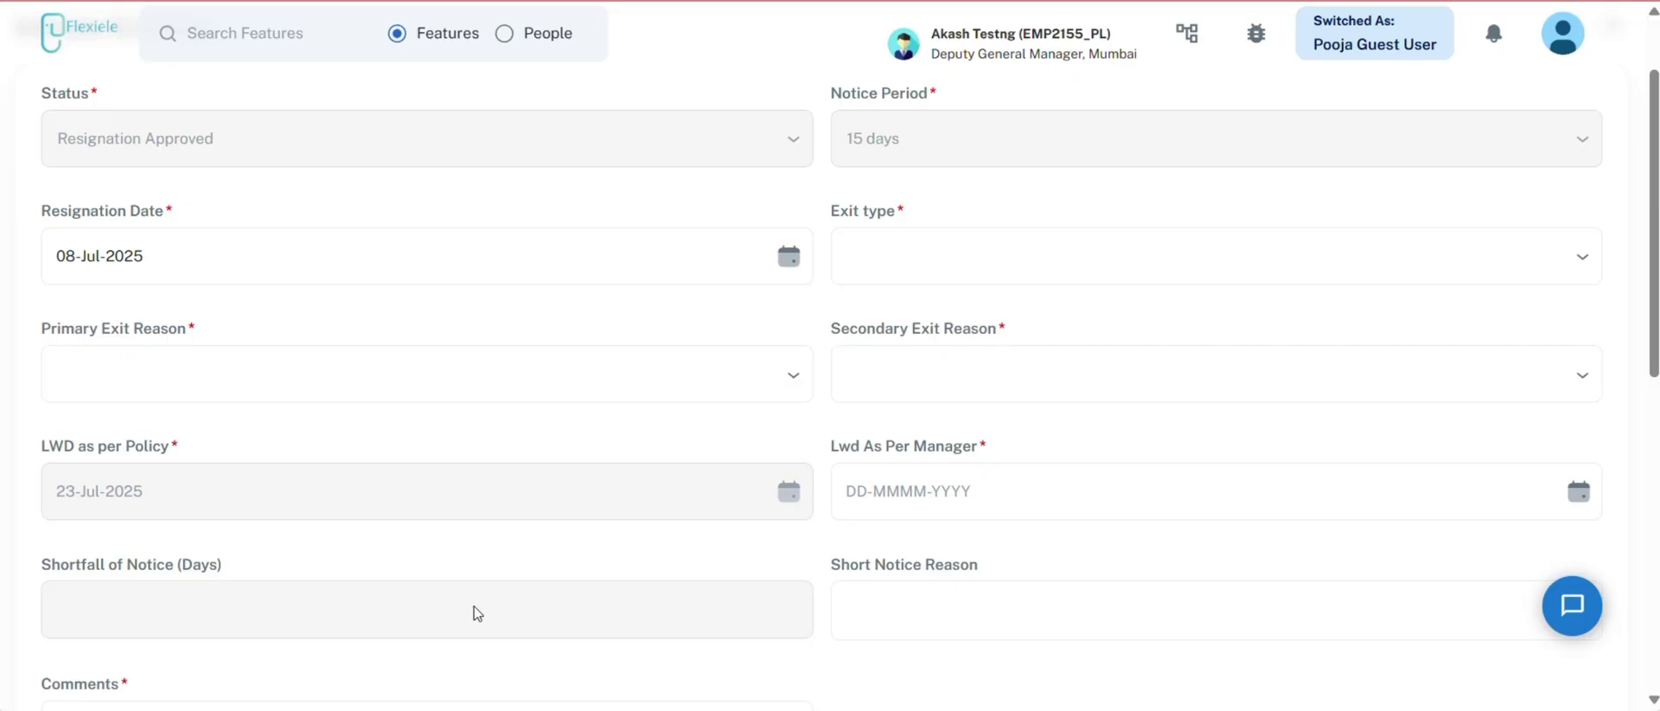
{"action": "scroll", "coordinate": [474, 613], "scroll_direction": "down", "scroll_amount": 6}
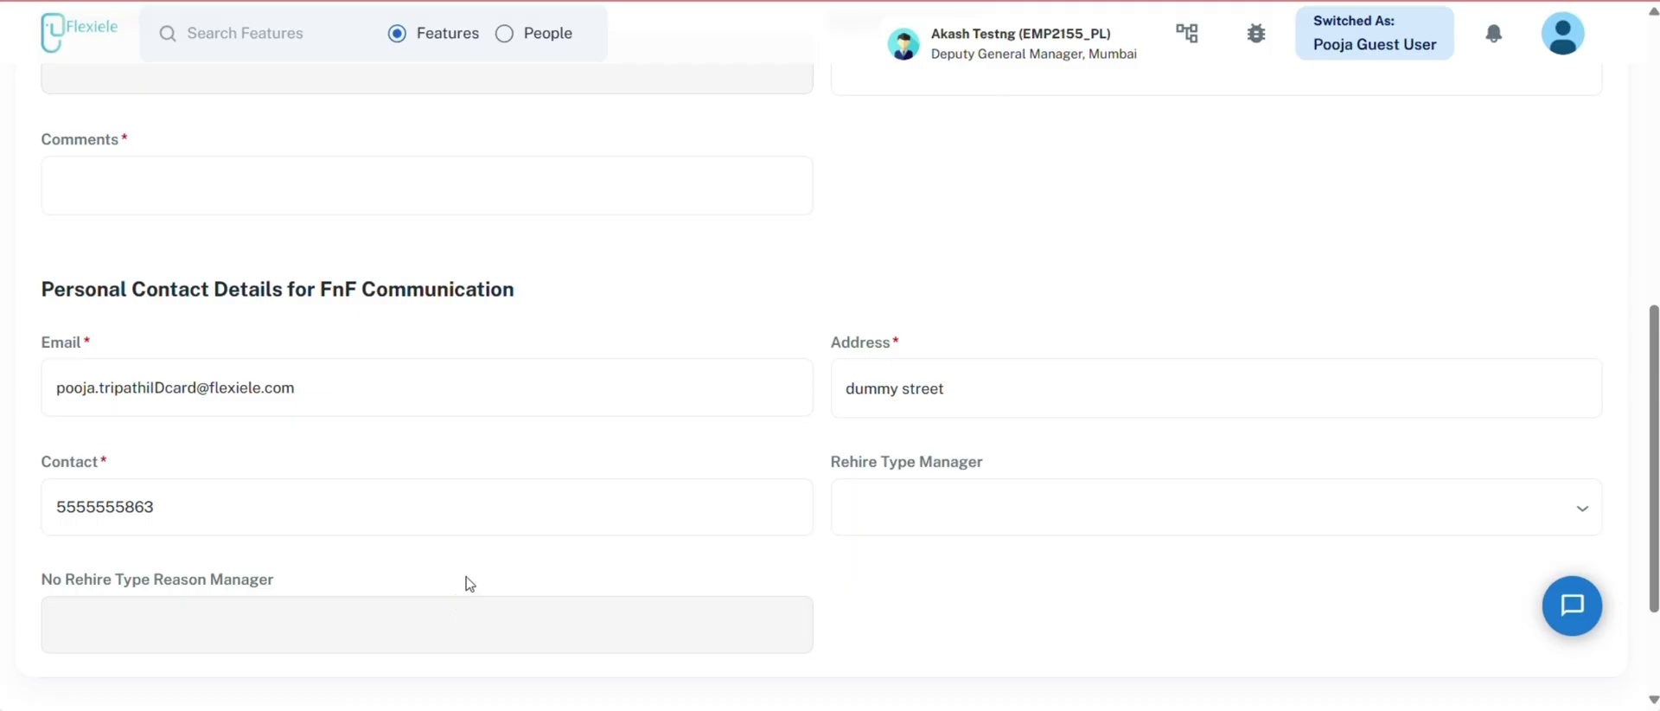
{"action": "scroll", "coordinate": [467, 581], "scroll_direction": "up", "scroll_amount": 7}
{"action": "left_click", "coordinate": [542, 340]}
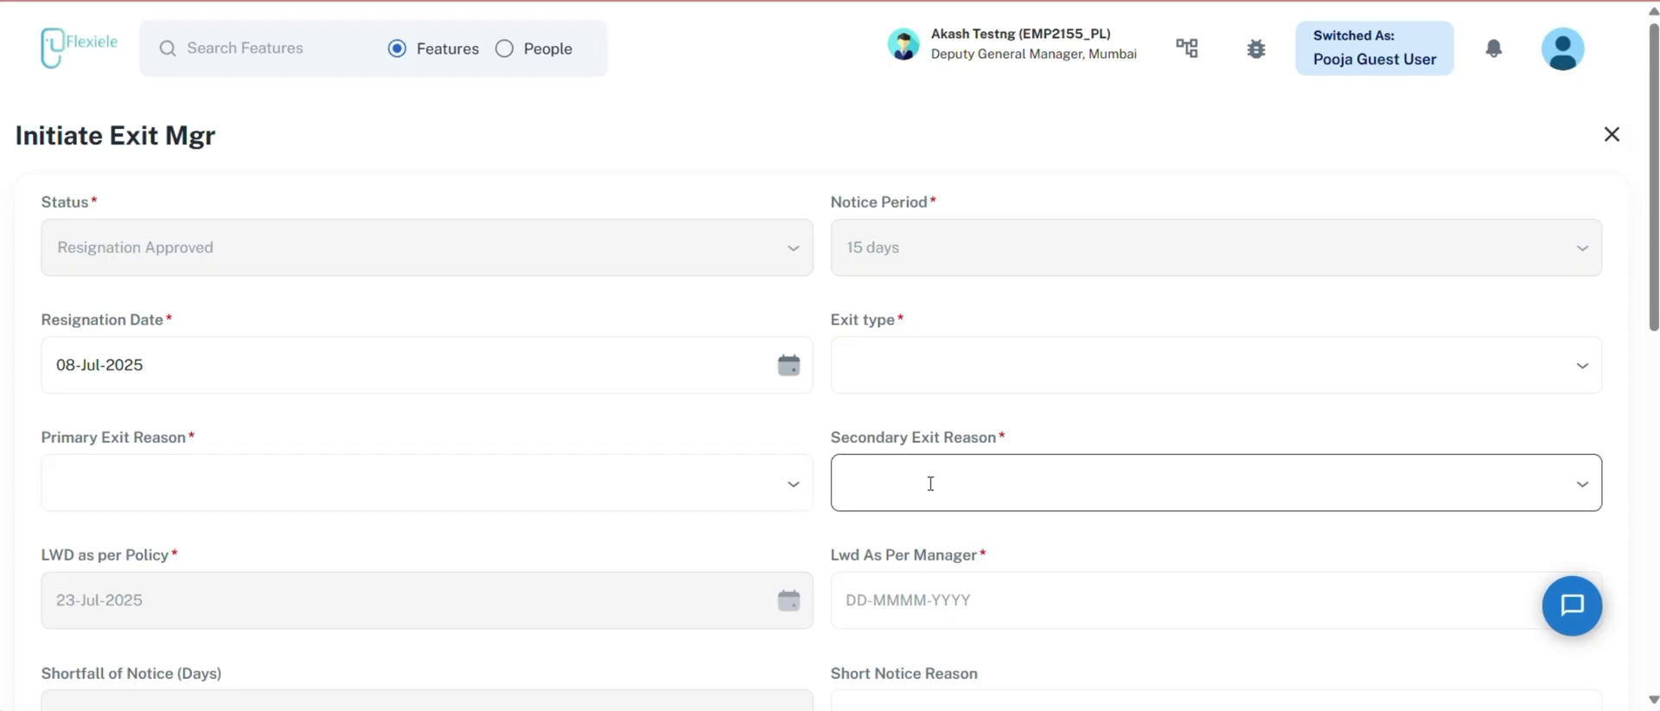
{"action": "scroll", "coordinate": [930, 483], "scroll_direction": "down", "scroll_amount": 1}
{"action": "scroll", "coordinate": [931, 483], "scroll_direction": "down", "scroll_amount": 1}
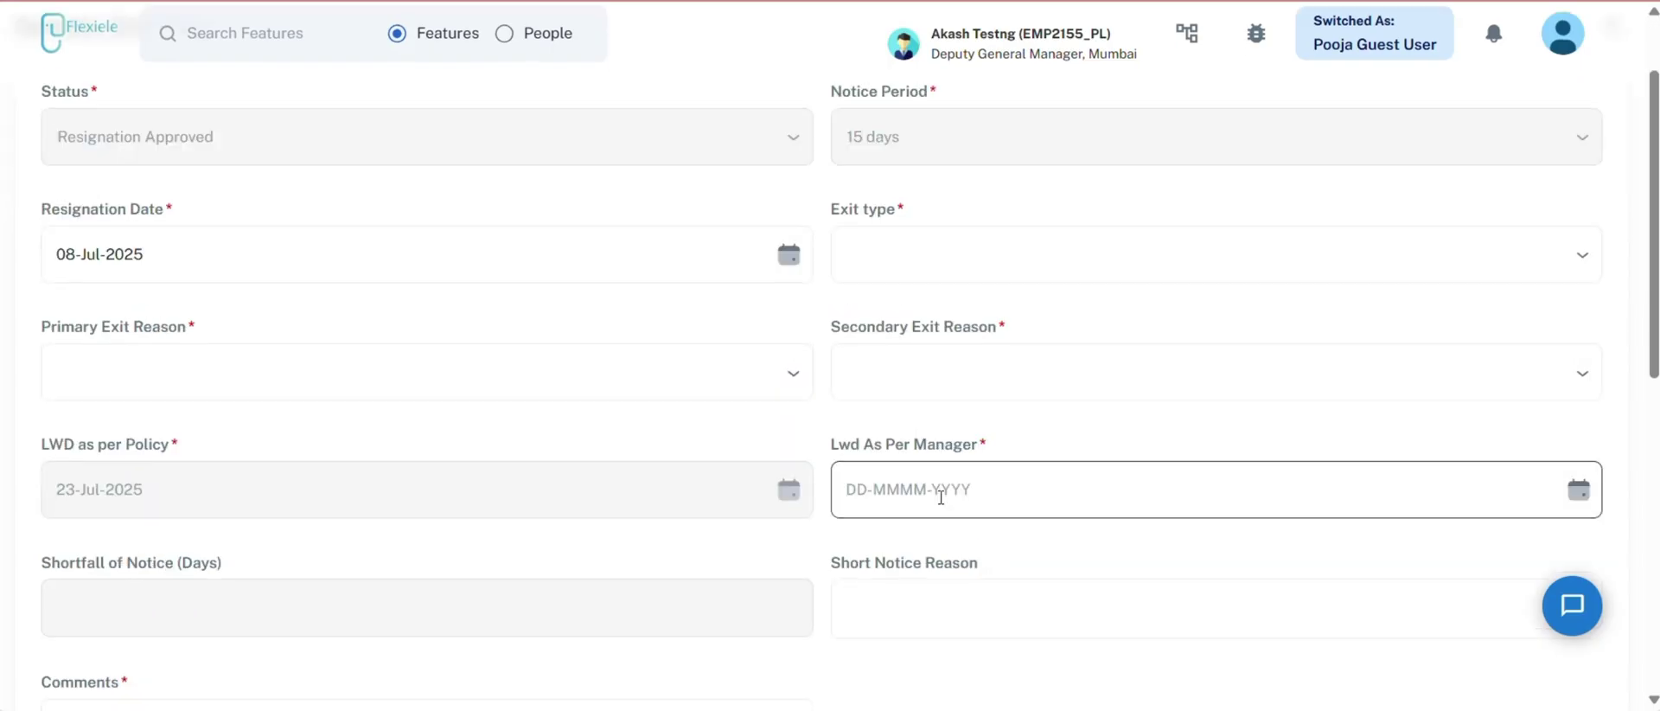
{"action": "scroll", "coordinate": [940, 496], "scroll_direction": "down", "scroll_amount": 6}
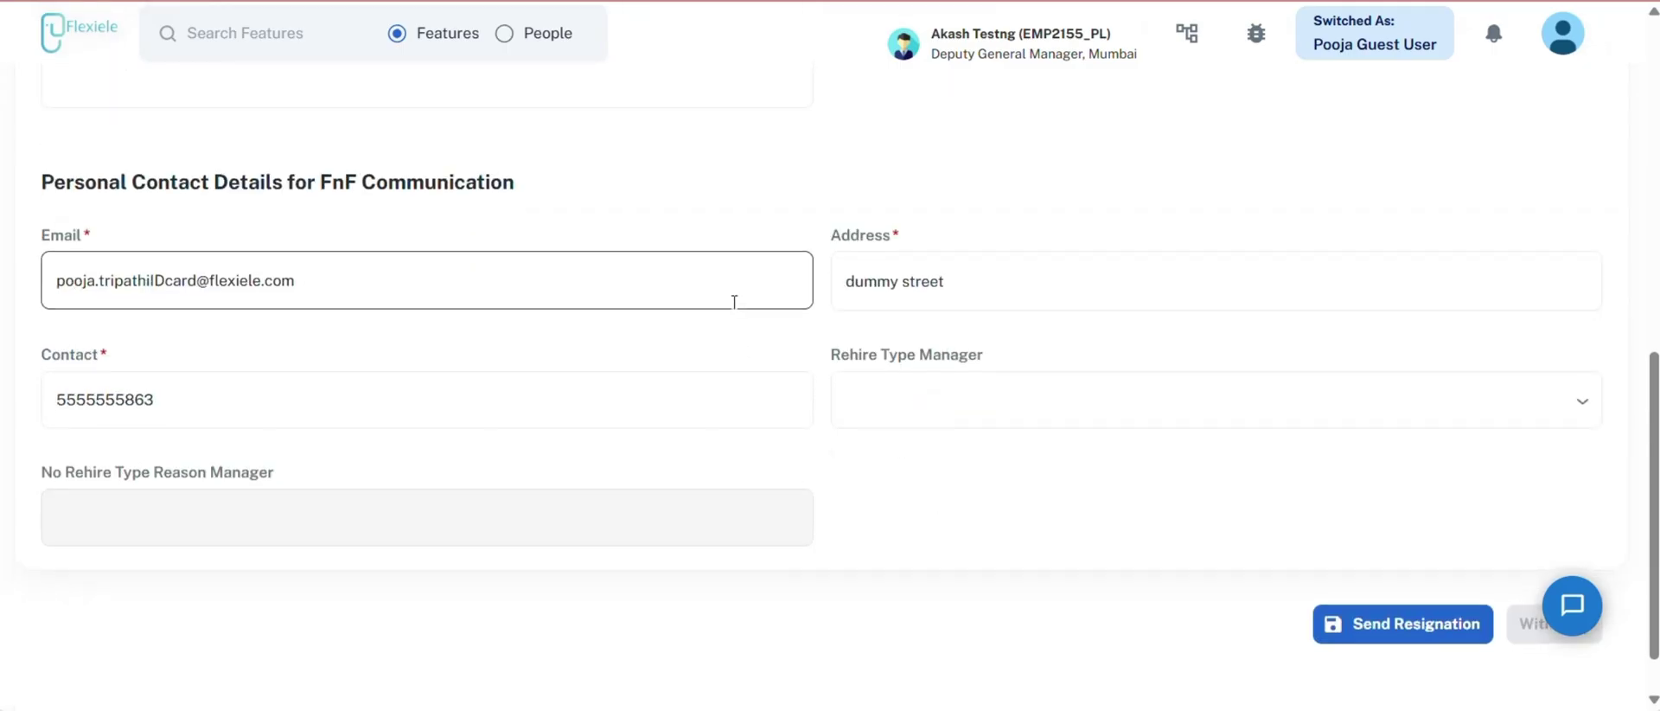
{"action": "key", "text": "Return"}
{"action": "scroll", "coordinate": [734, 301], "scroll_direction": "down", "scroll_amount": 2}
{"action": "left_click", "coordinate": [734, 302]}
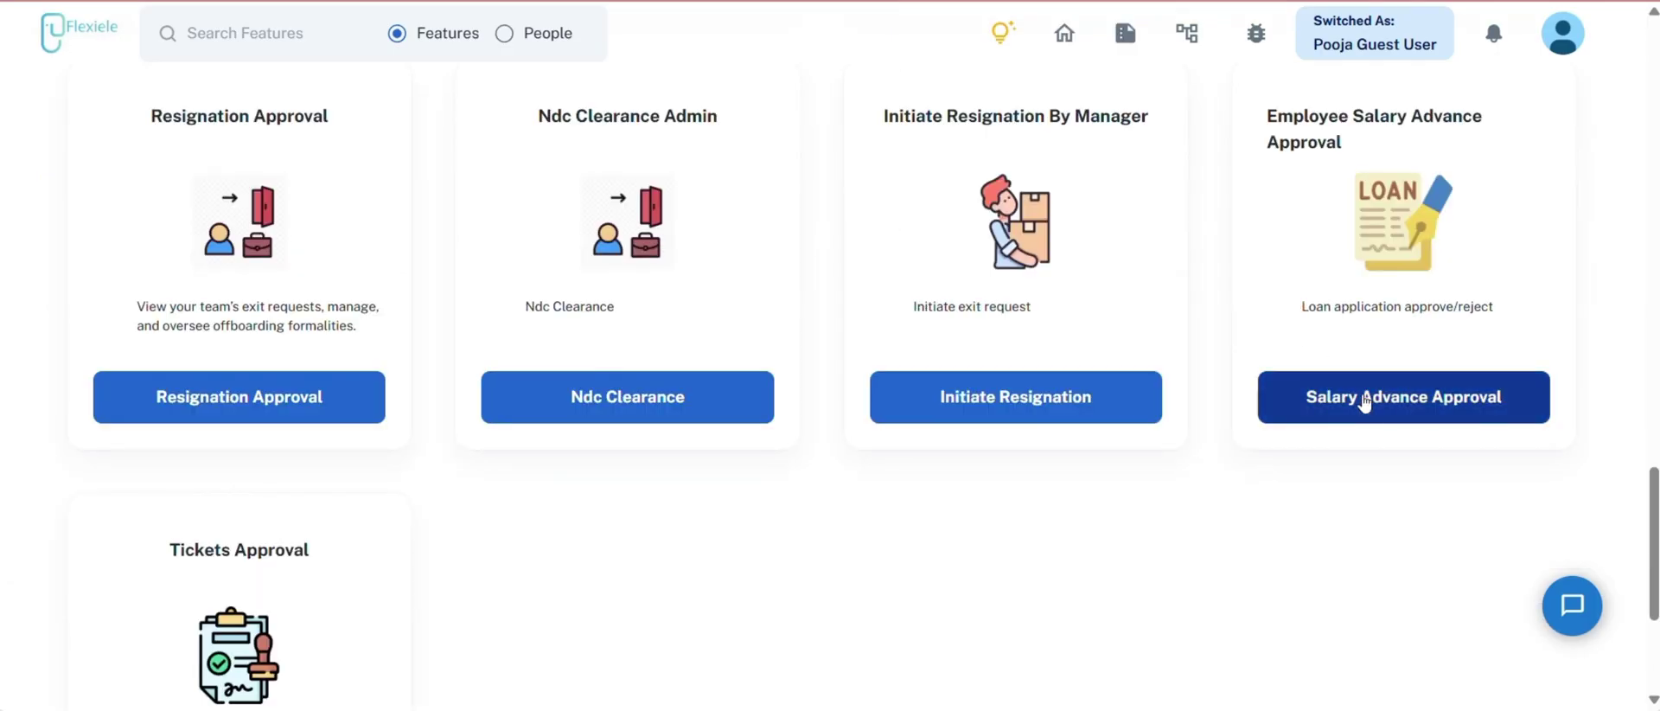
Visit the Salary Advance Approval and Tickets Approval features, then return to the portal's home page.
{"action": "left_click", "coordinate": [1364, 400]}
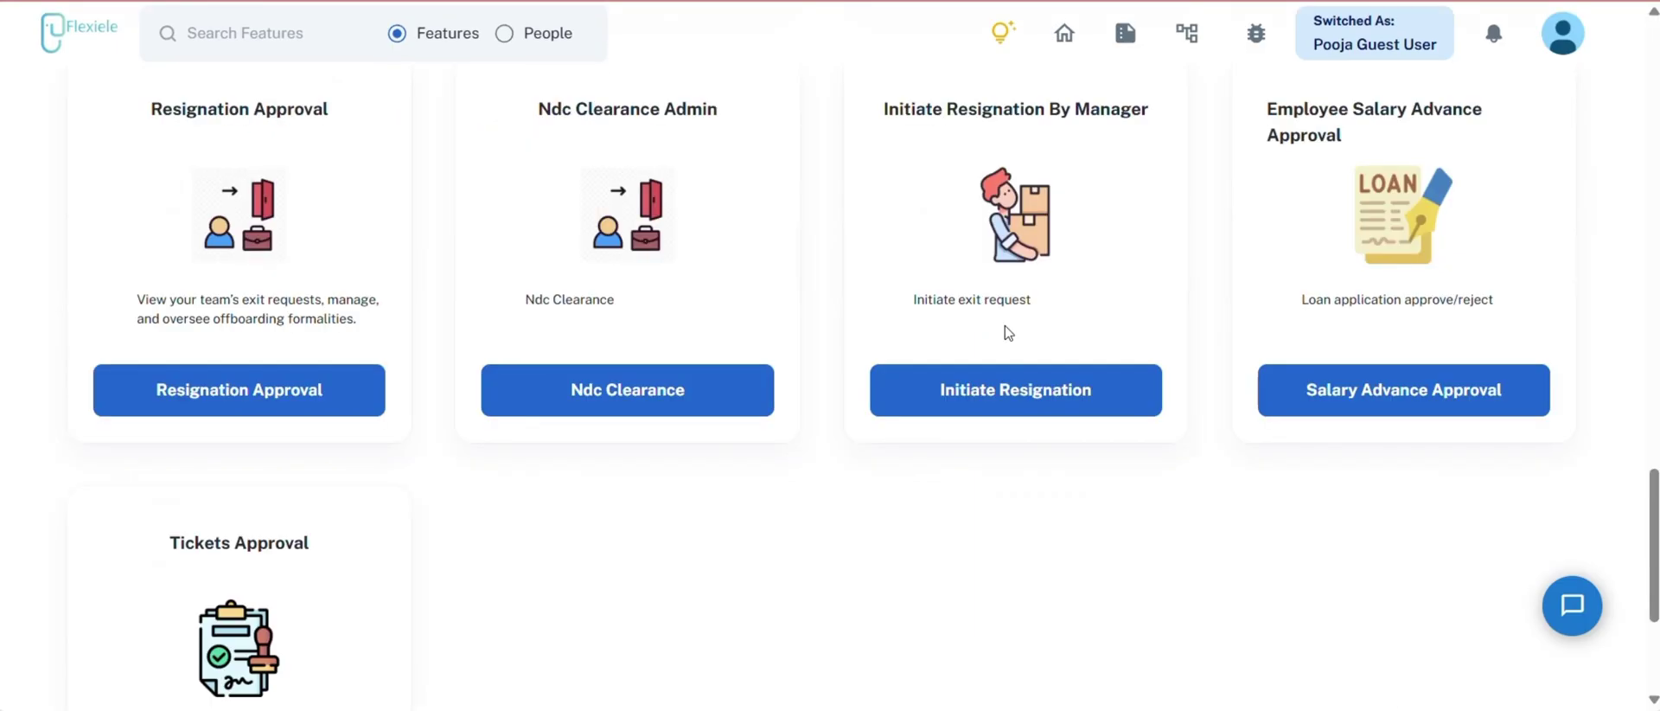
{"action": "scroll", "coordinate": [223, 529], "scroll_direction": "down", "scroll_amount": 3}
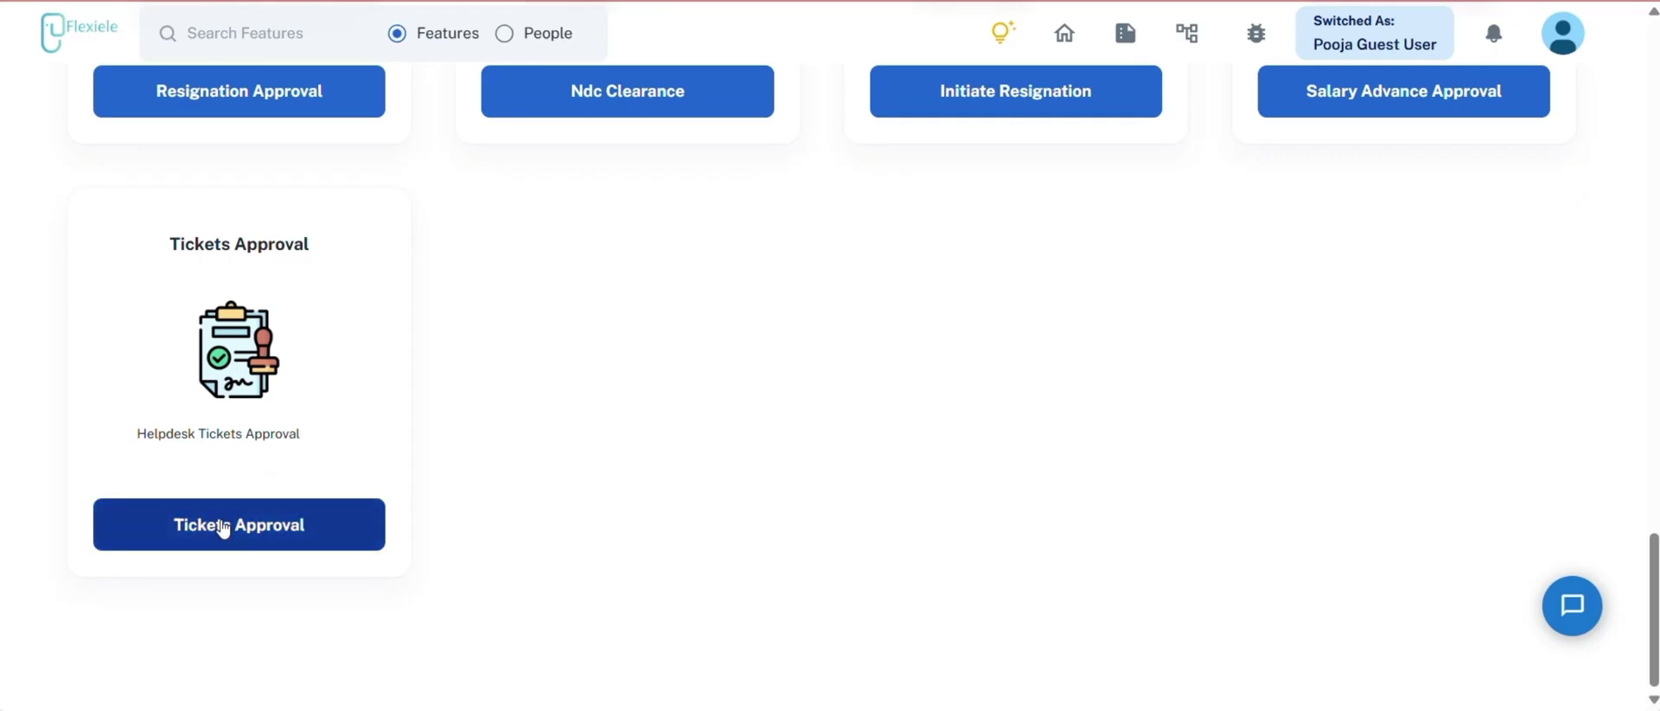
{"action": "left_click", "coordinate": [223, 525]}
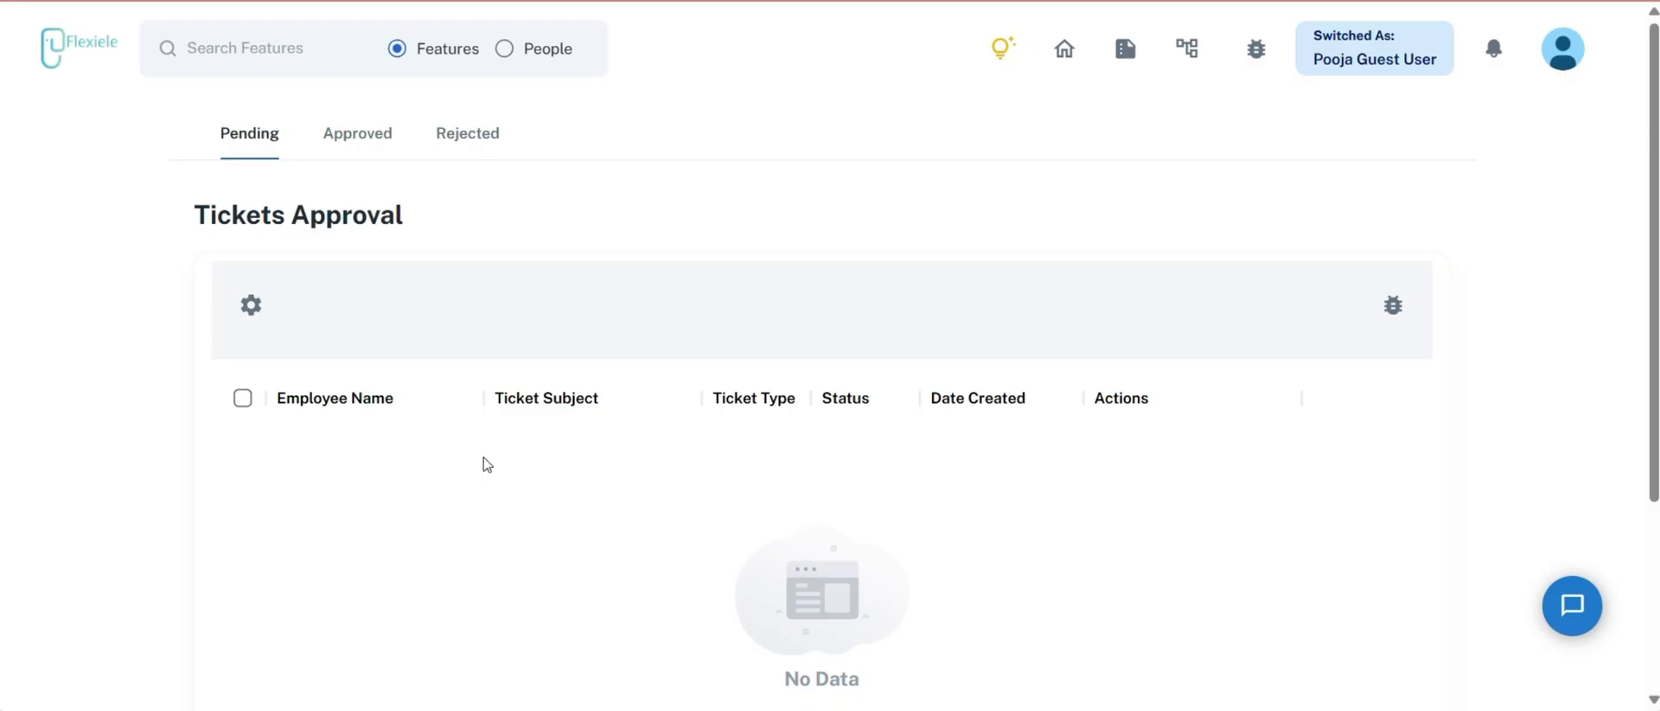
{"action": "left_click", "coordinate": [111, 44]}
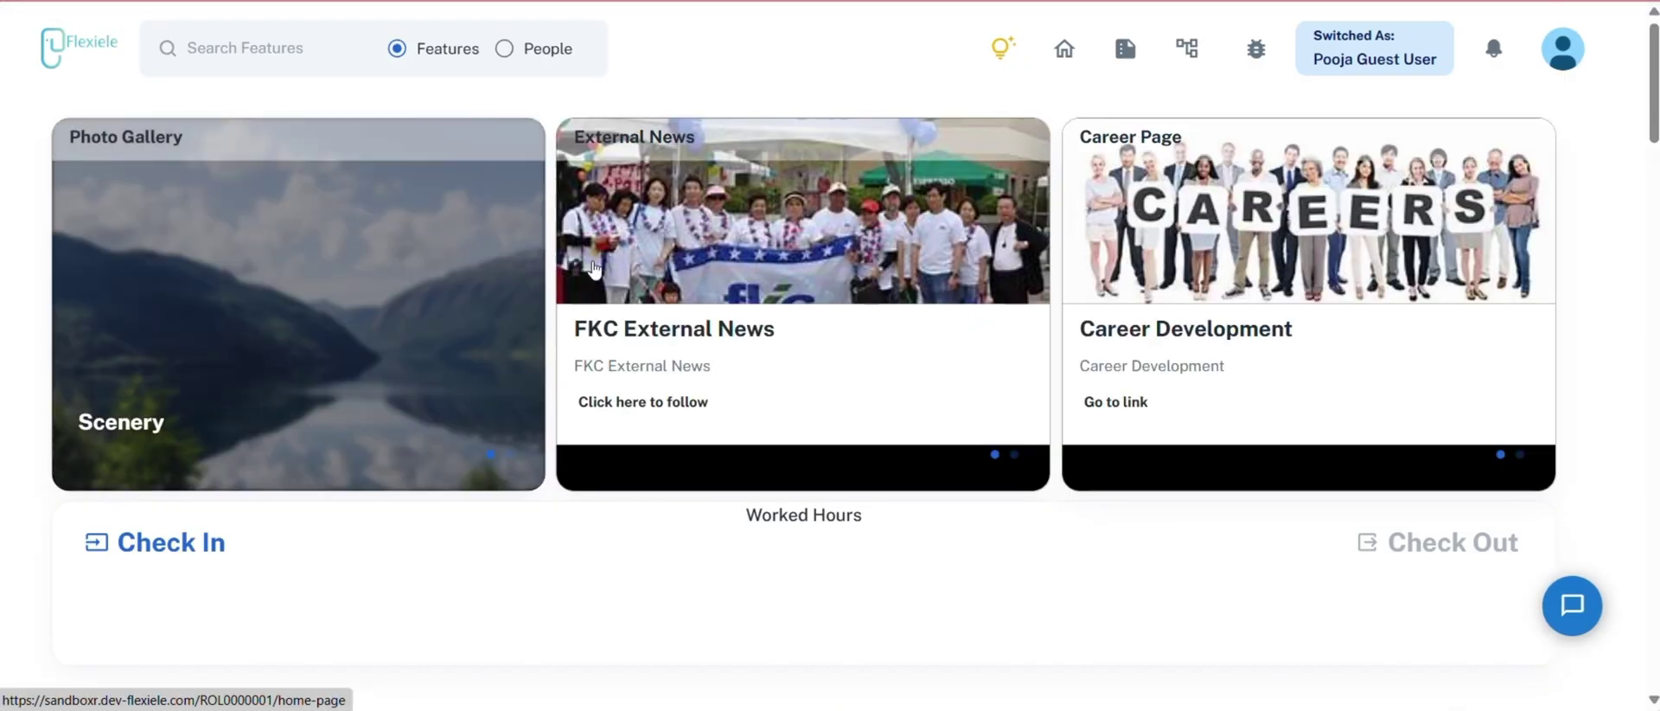